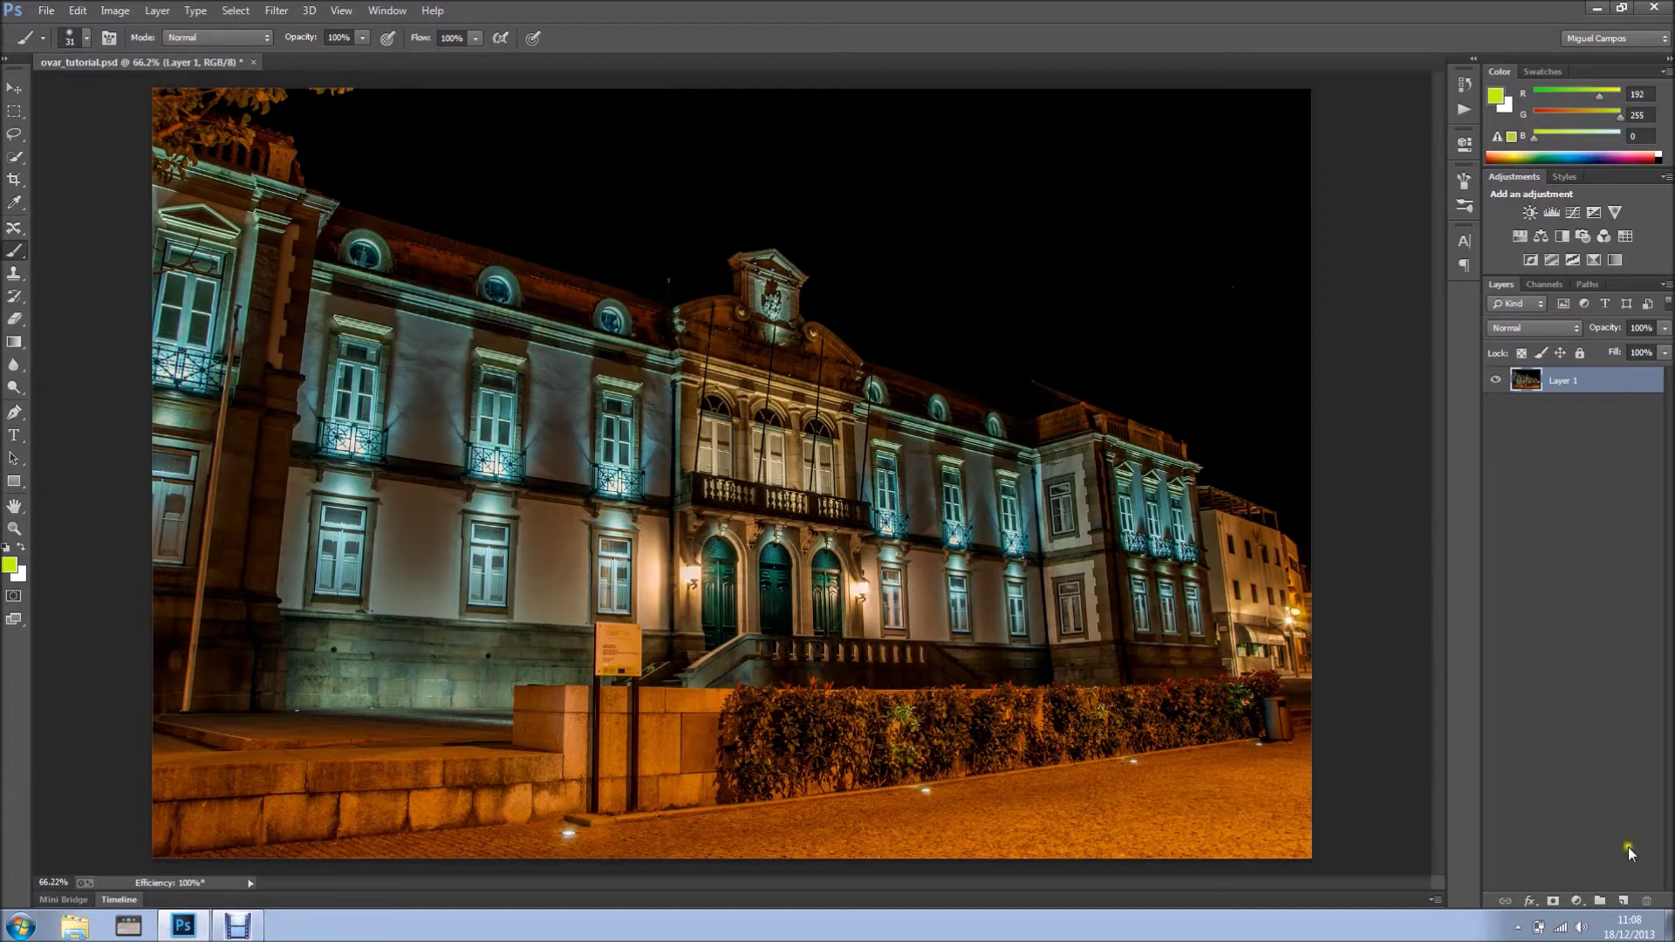
Step: Add an empty Layer 2 and widen the brush spacing into separate dots, undoing a test stroke
click(1623, 900)
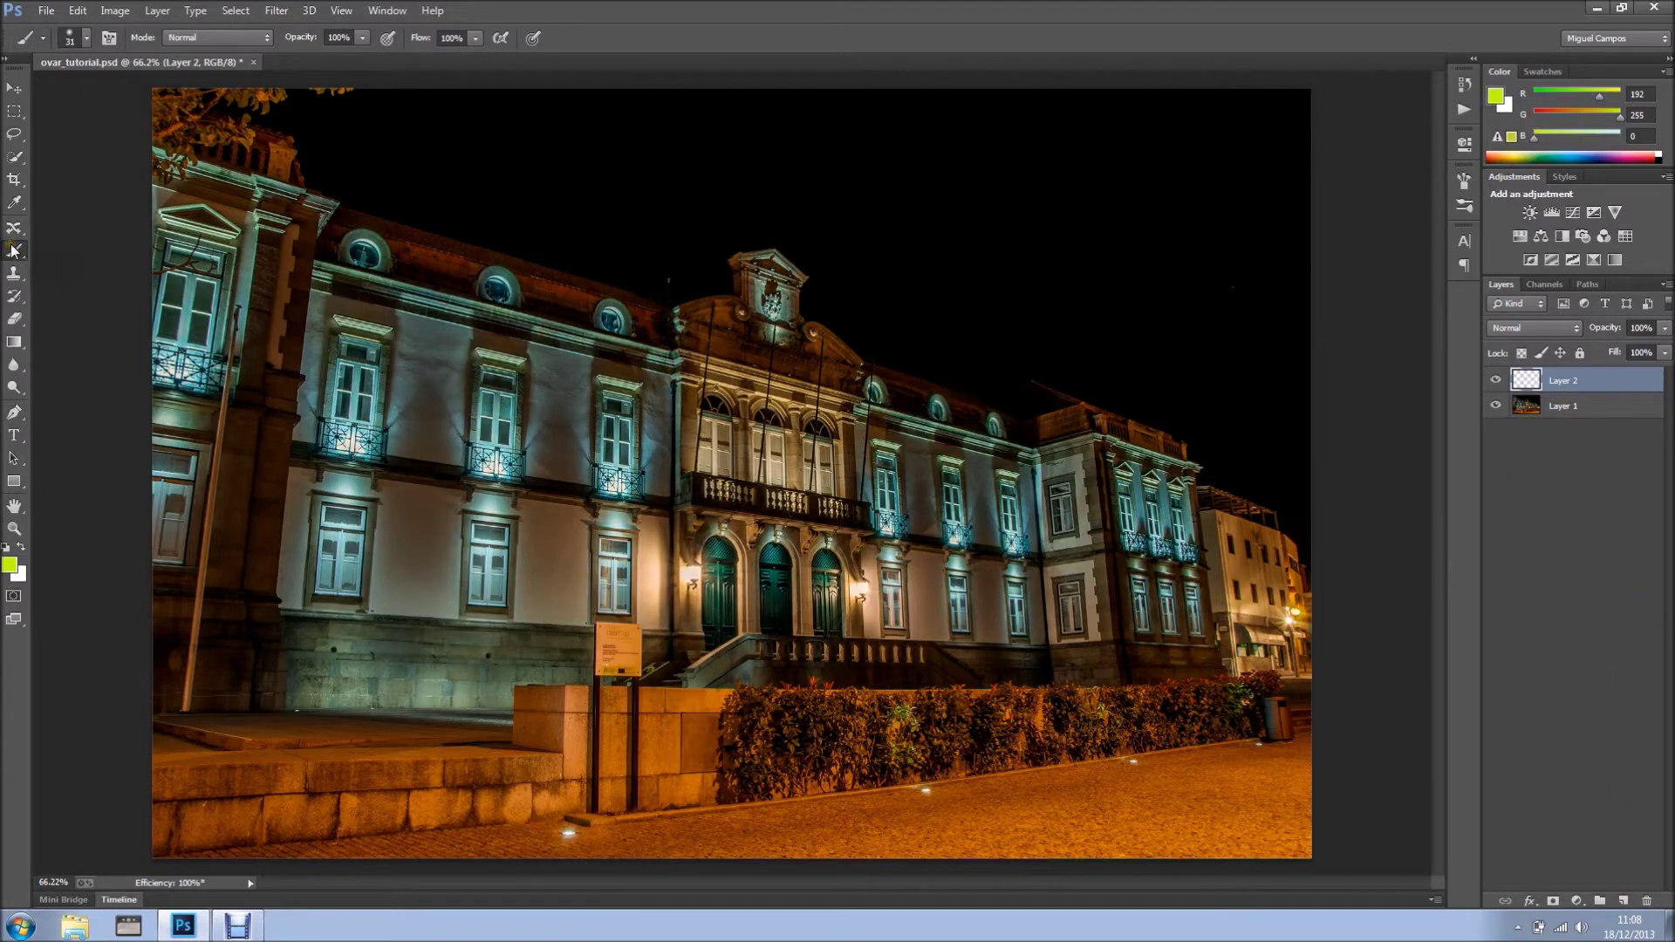
click(109, 39)
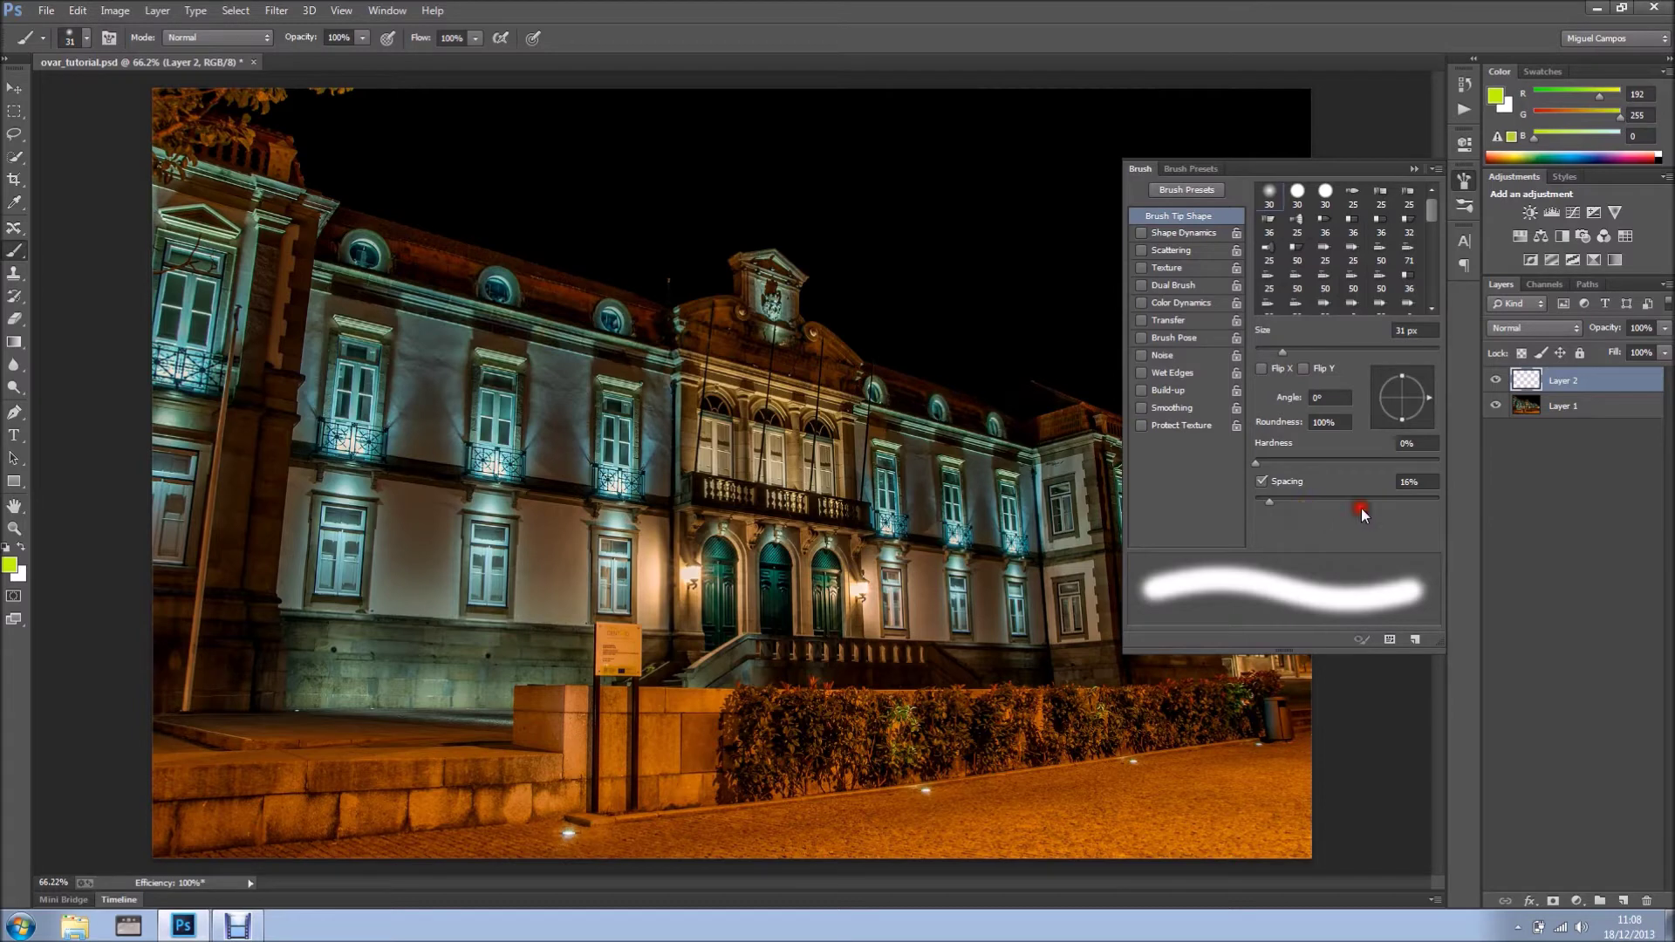
drag(1361, 508, 1400, 501)
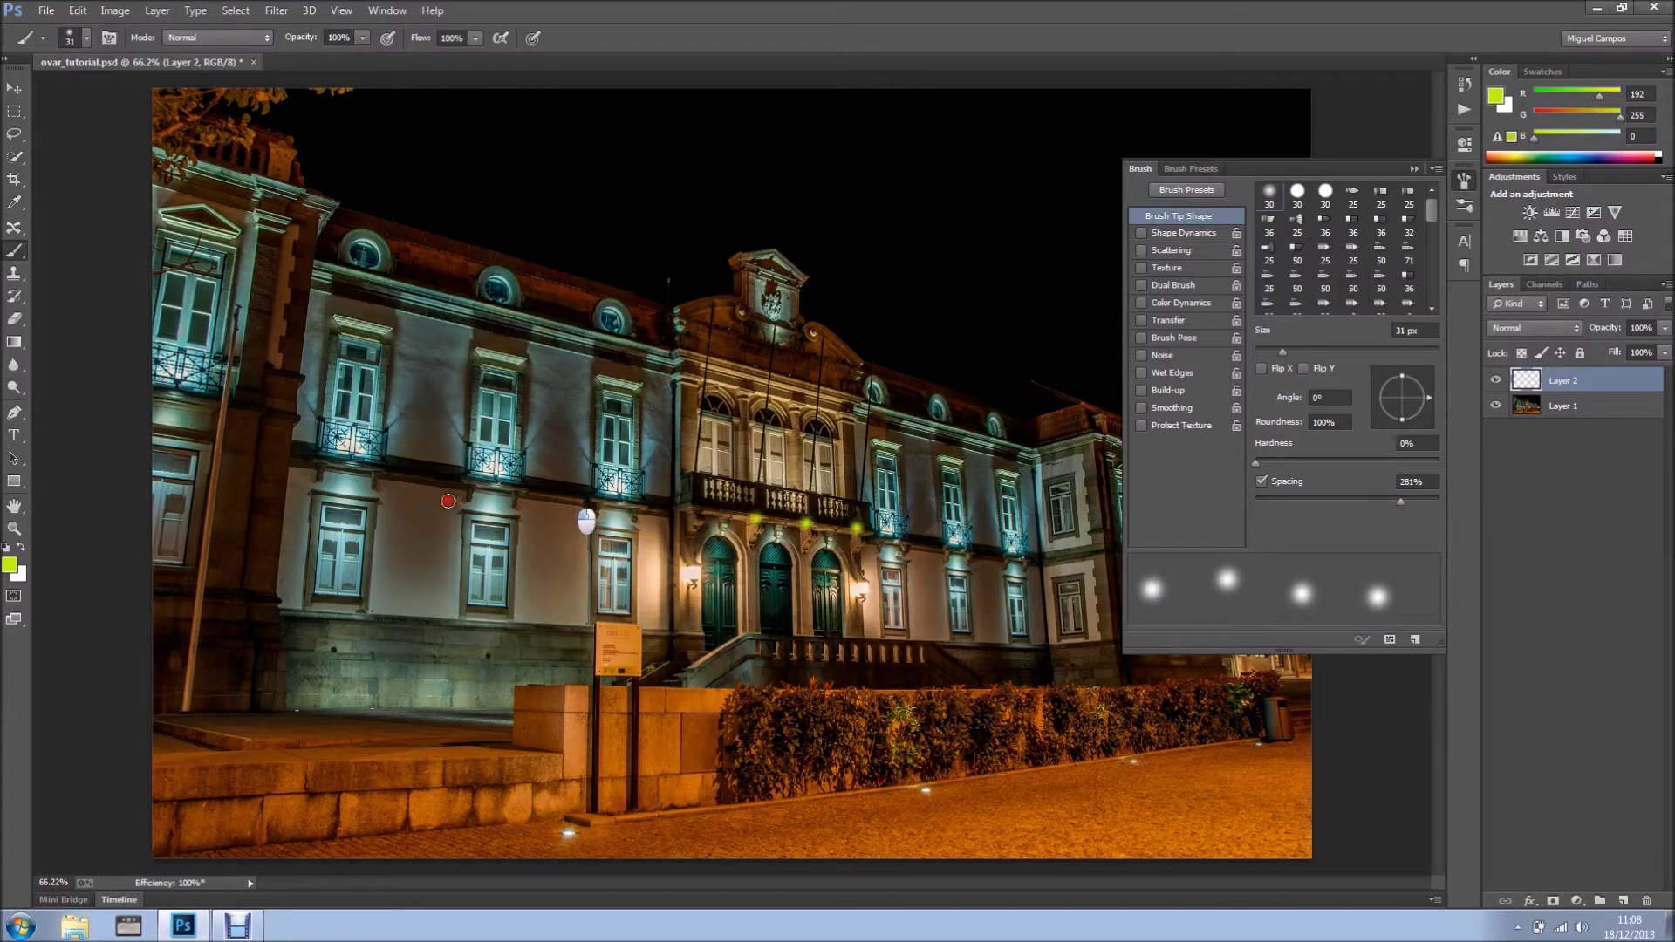
drag(447, 501, 398, 501)
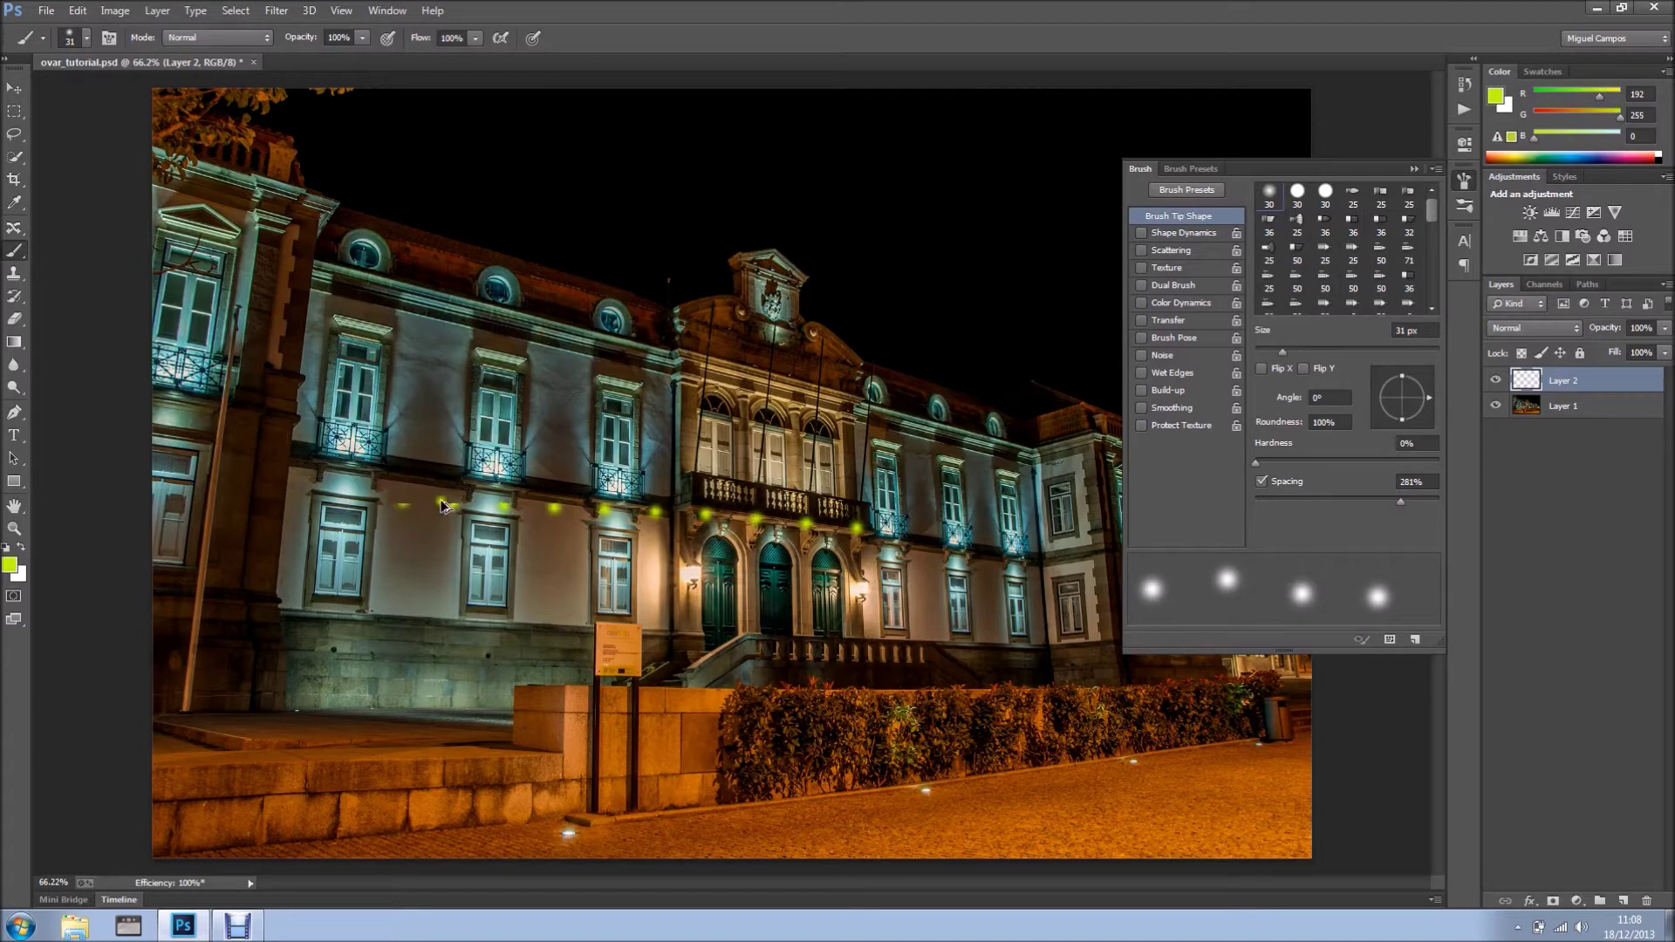
key(ctrl+z)
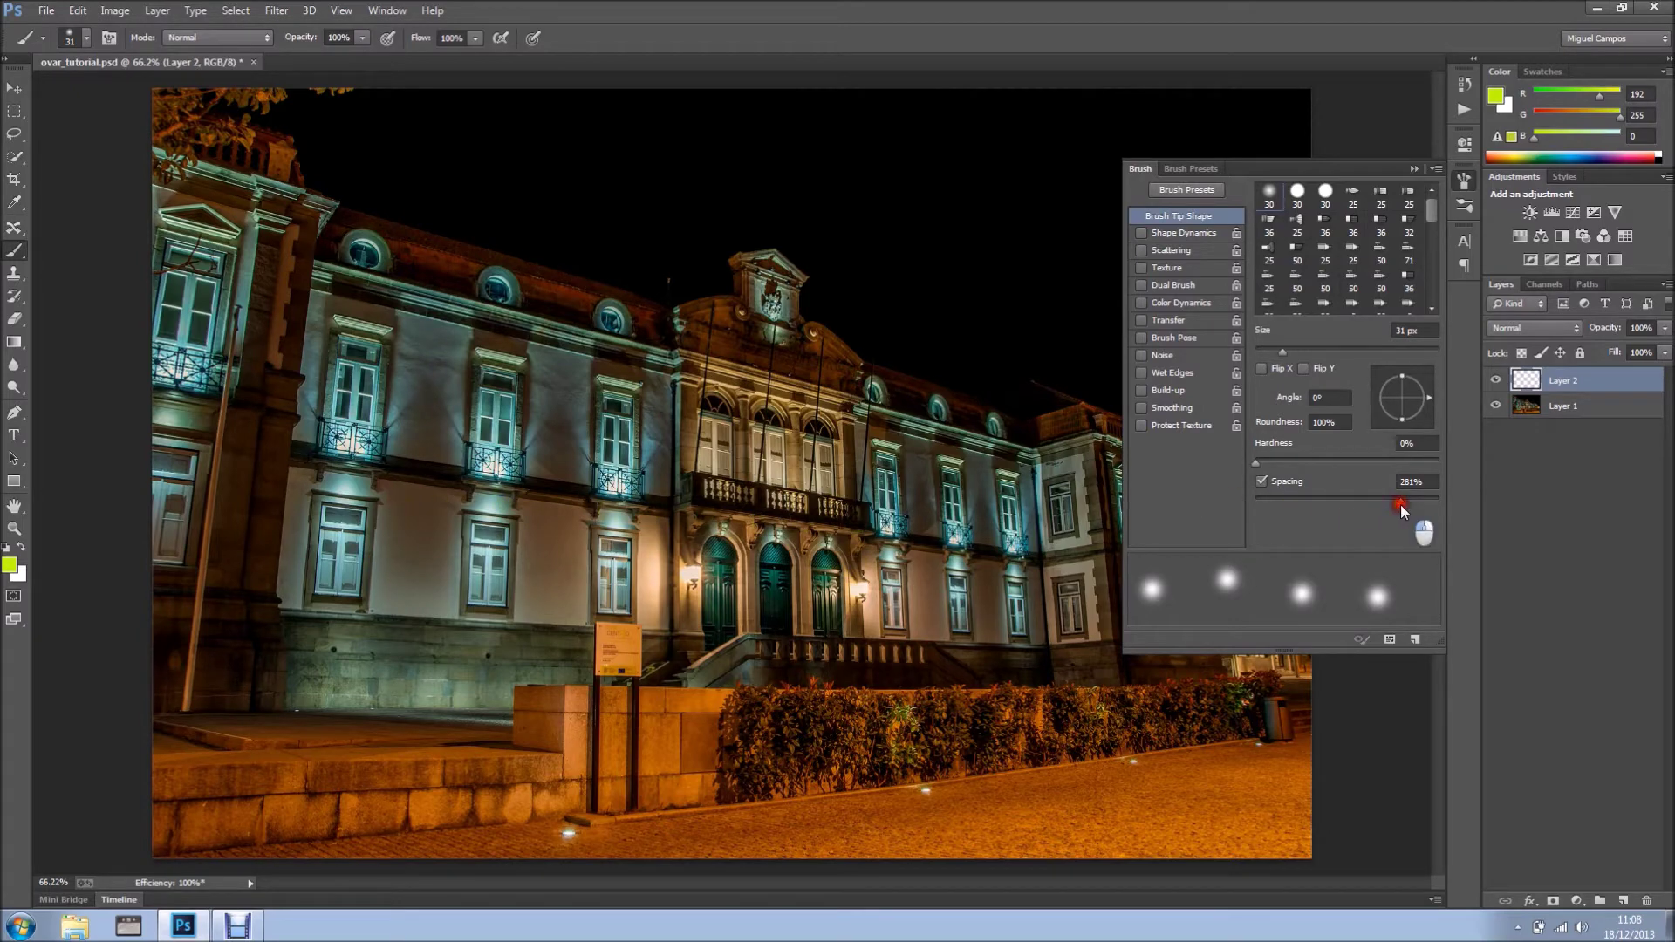
Step: Set the brush to 25 px with 176% spacing after test strokes, then enable Shape Dynamics
drag(1400, 505, 1393, 504)
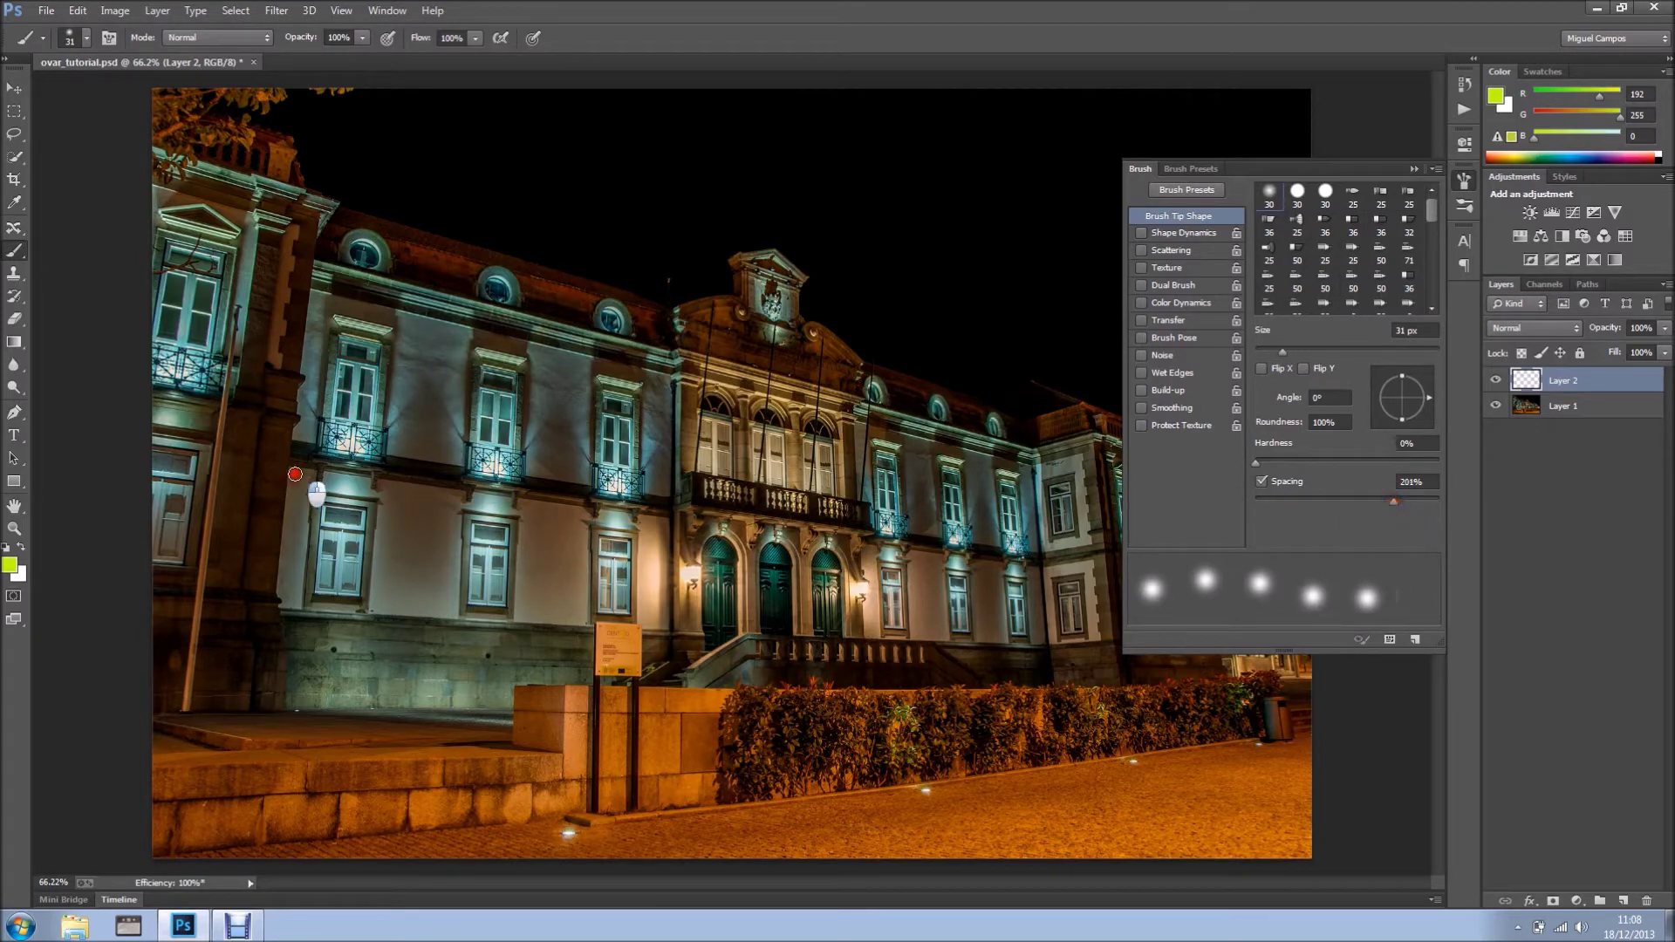
mouse_move(294, 471)
mouse_down()
mouse_move(604, 488)
mouse_move(809, 526)
mouse_up()
key(ctrl+z)
drag(1285, 355, 1278, 356)
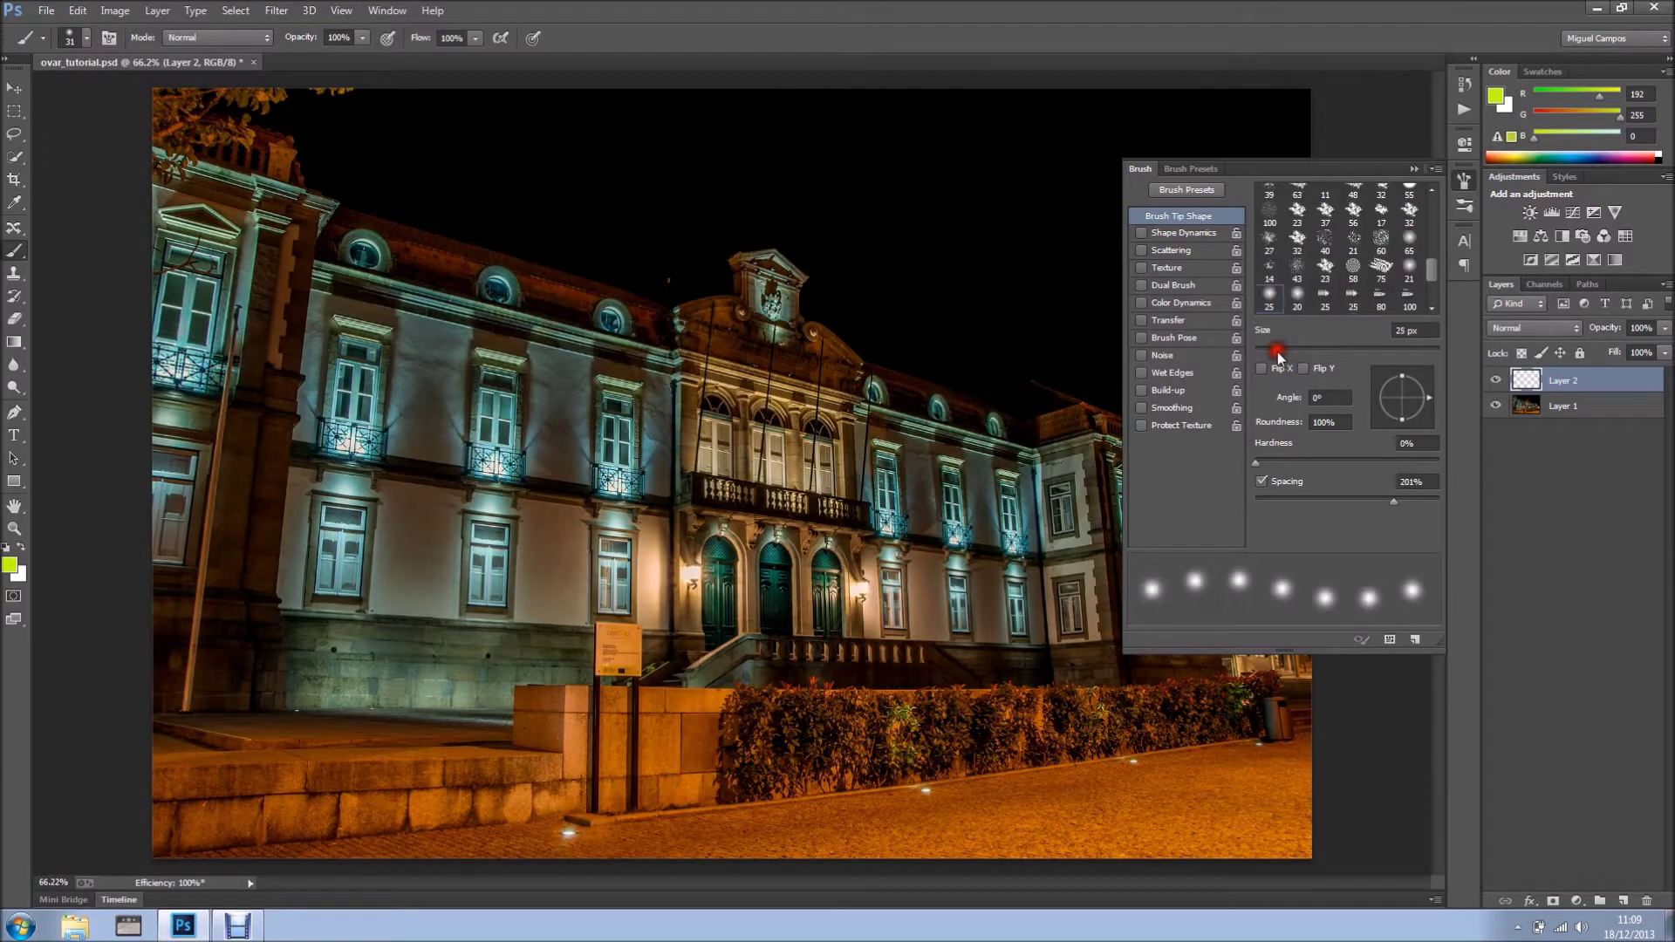
drag(346, 412, 735, 504)
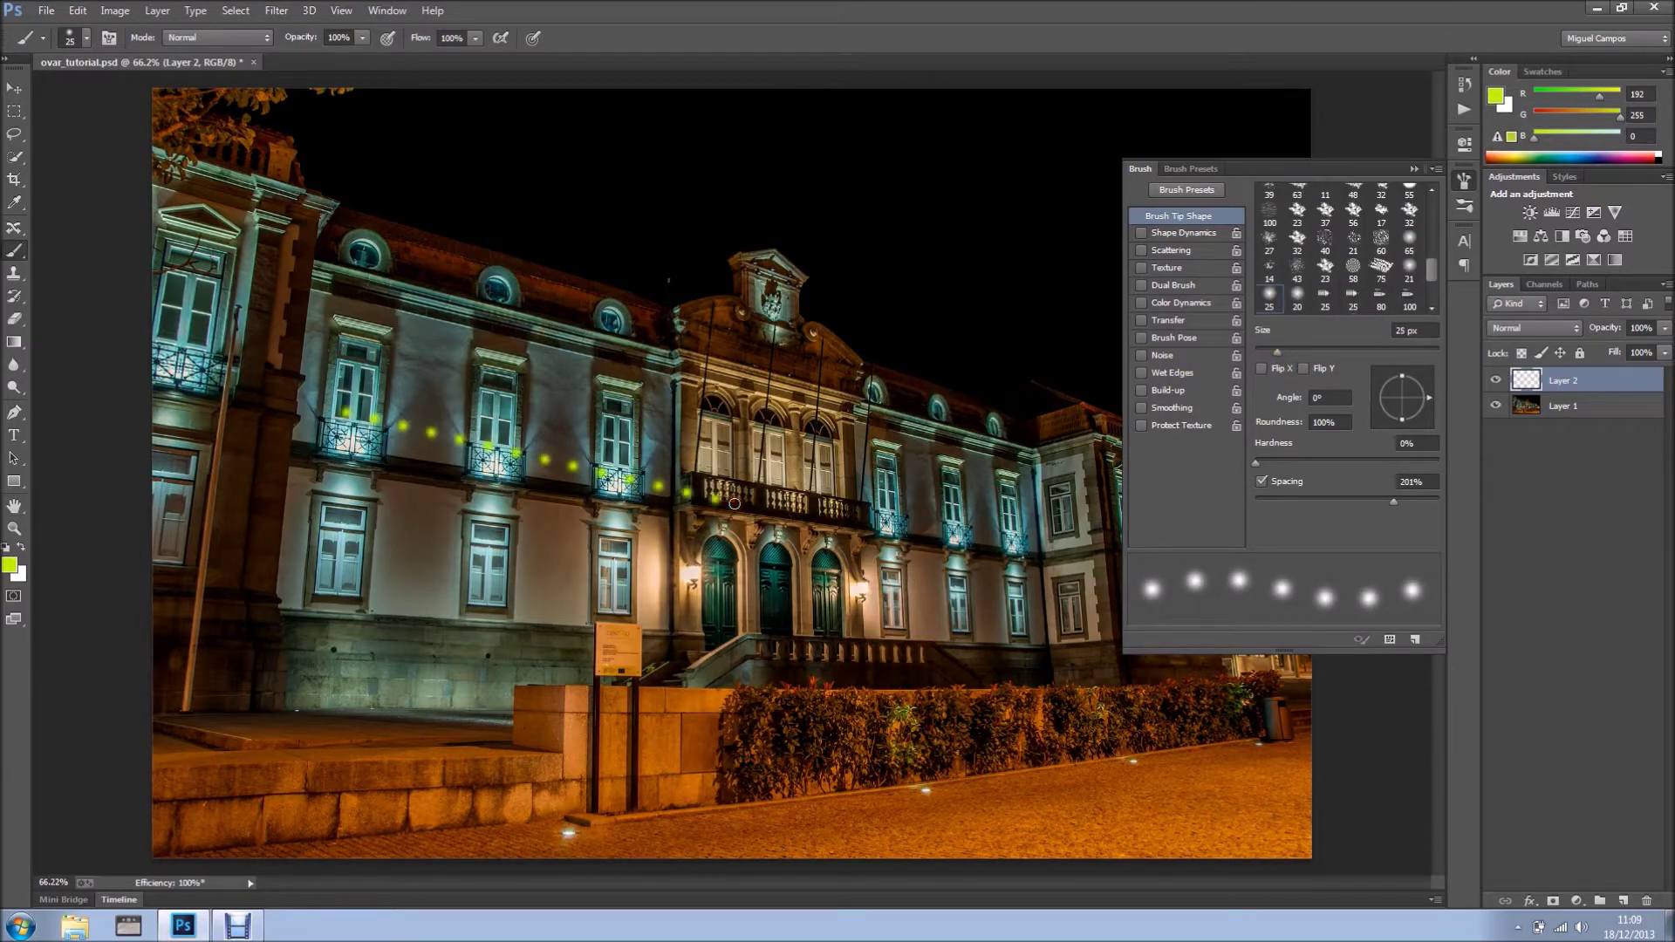
key(ctrl+z)
drag(1395, 500, 1380, 500)
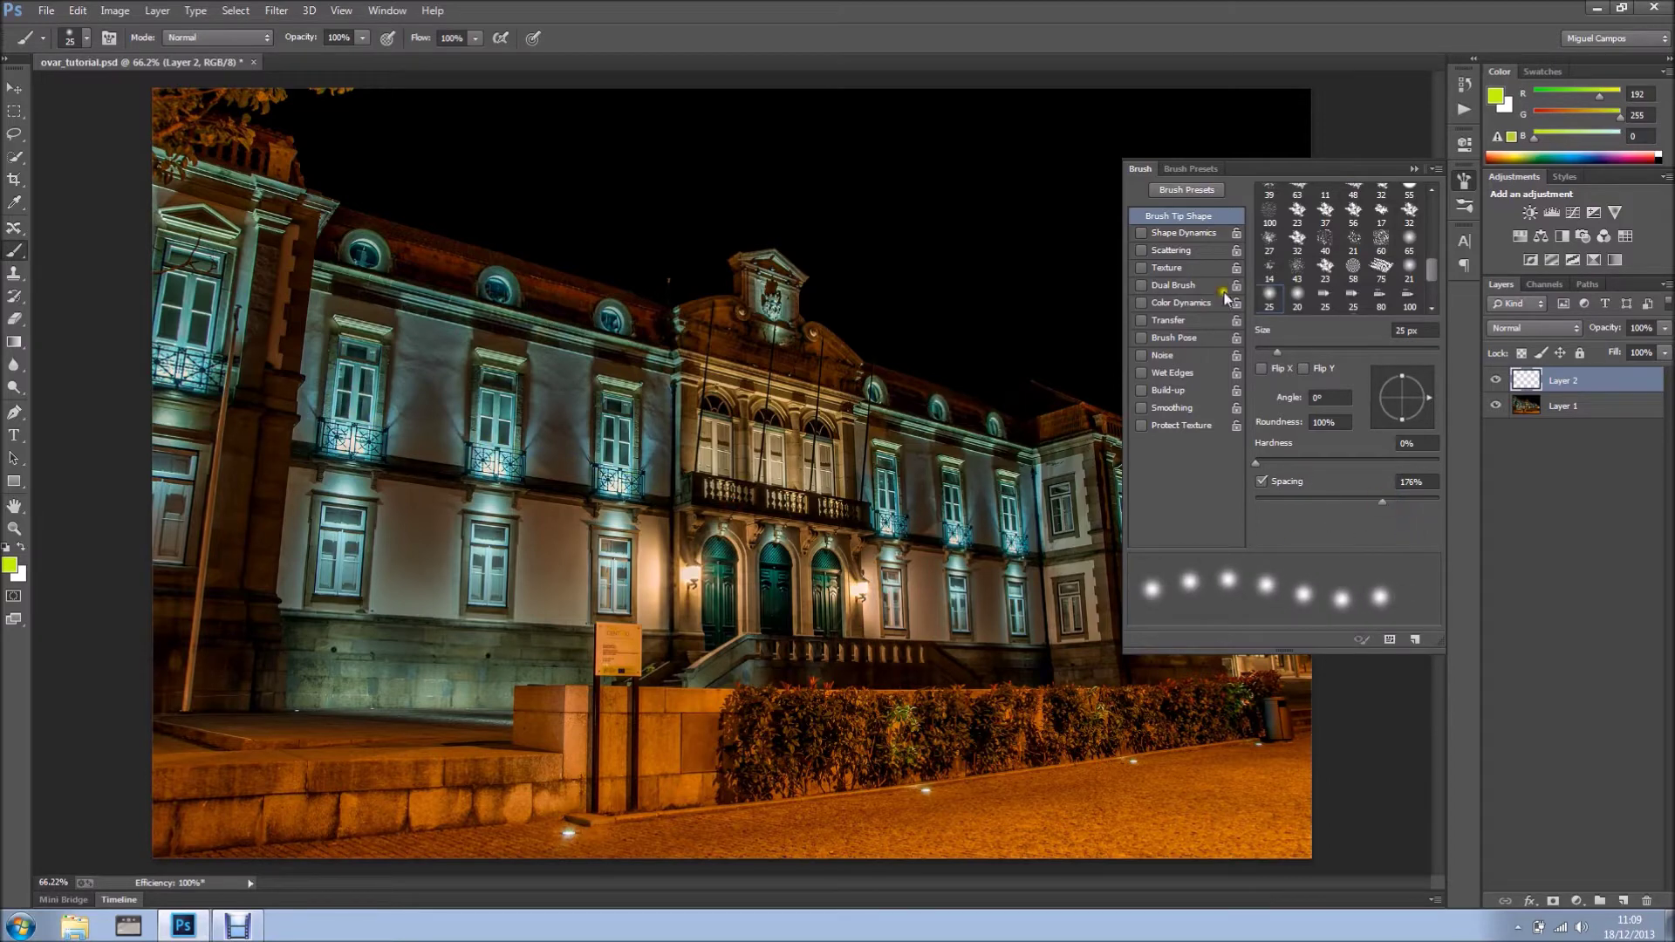
click(1188, 234)
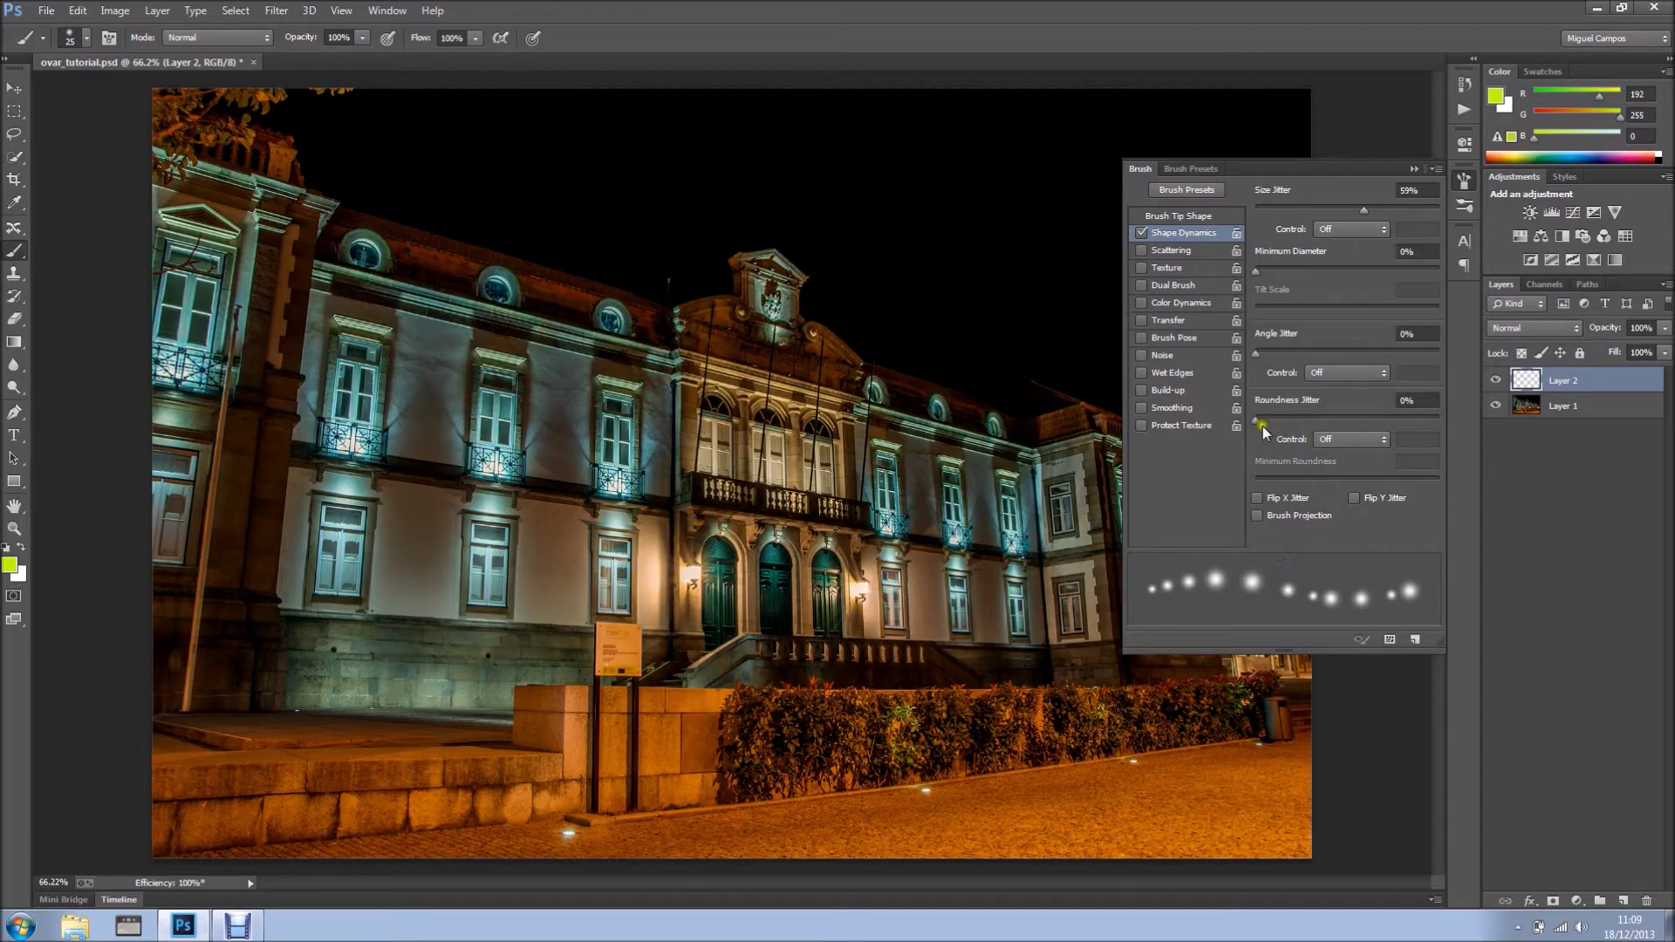
Step: Set Roundness Jitter 56%, Angle Jitter 42% and Minimum Diameter 51% for the brush dots
drag(1262, 424, 1358, 417)
drag(1258, 357, 1333, 357)
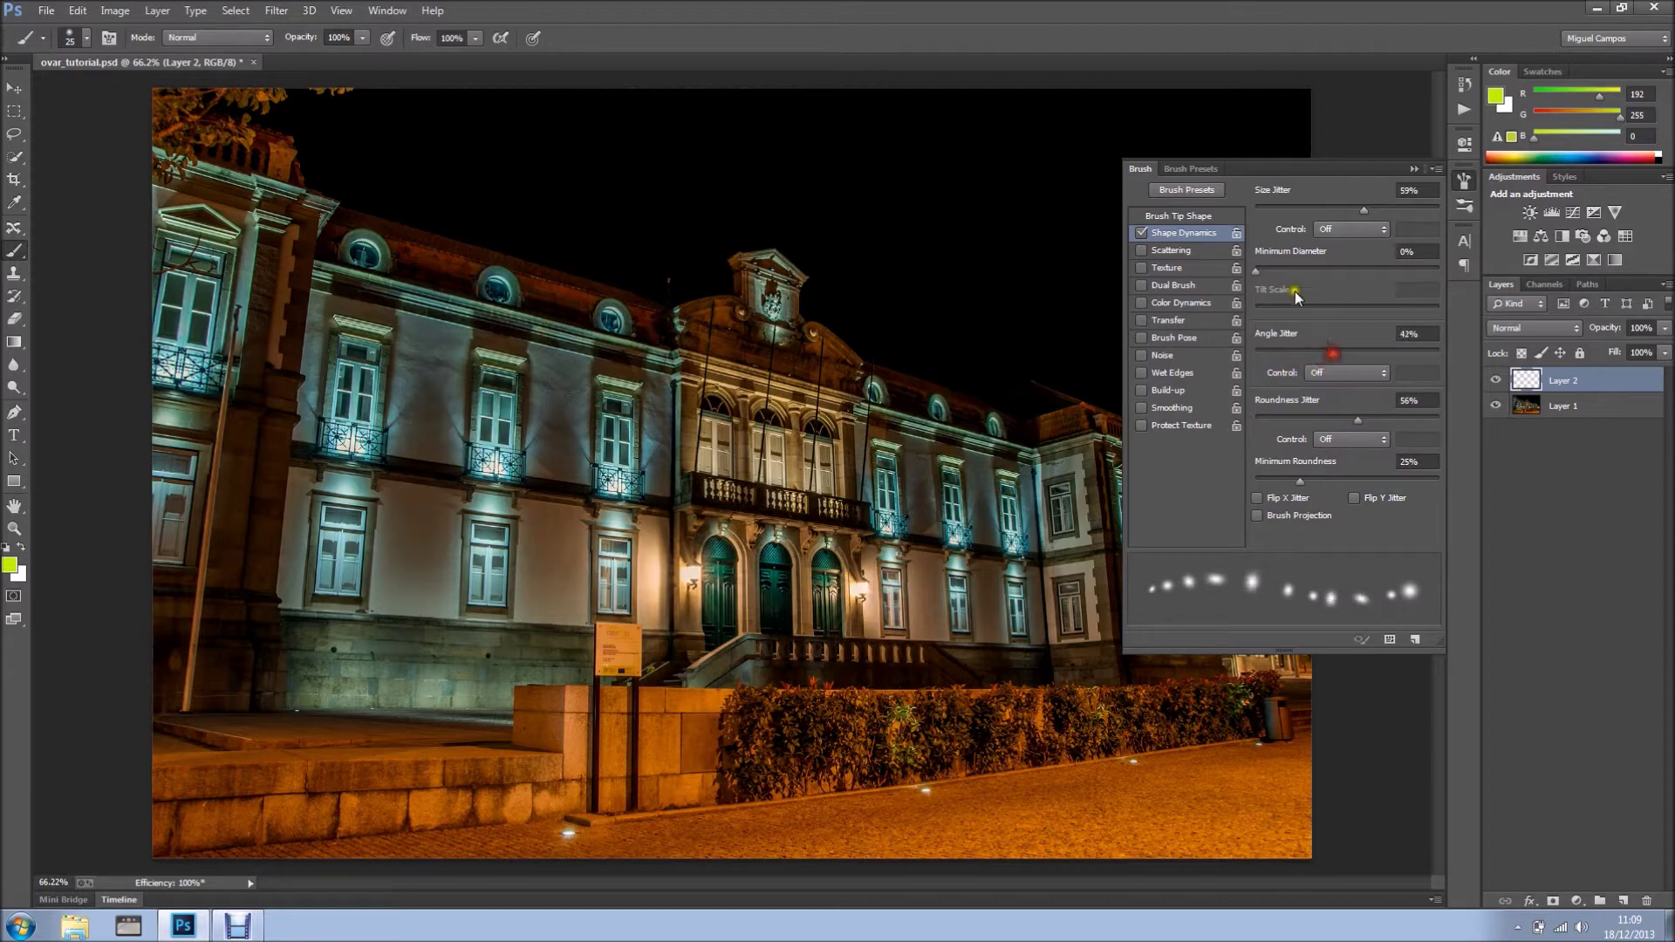
drag(1259, 272, 1349, 270)
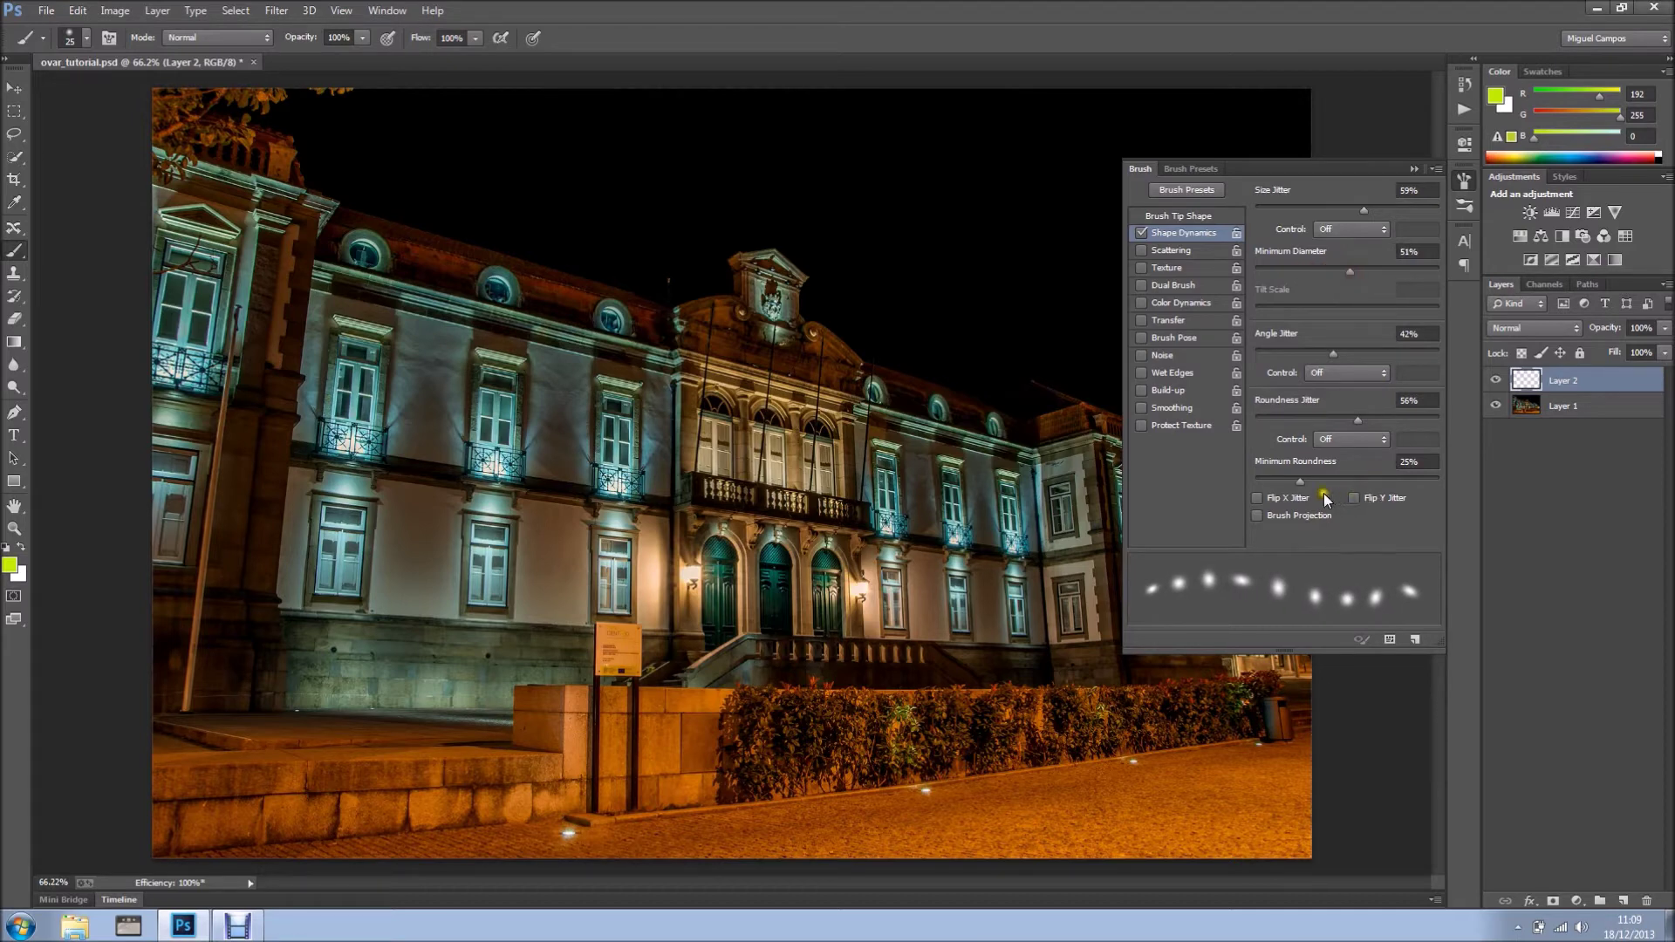
Step: Test-paint dots along the ledge, undo them, and close the brush settings
mouse_move(321, 451)
mouse_down()
mouse_move(483, 466)
mouse_move(868, 554)
mouse_up()
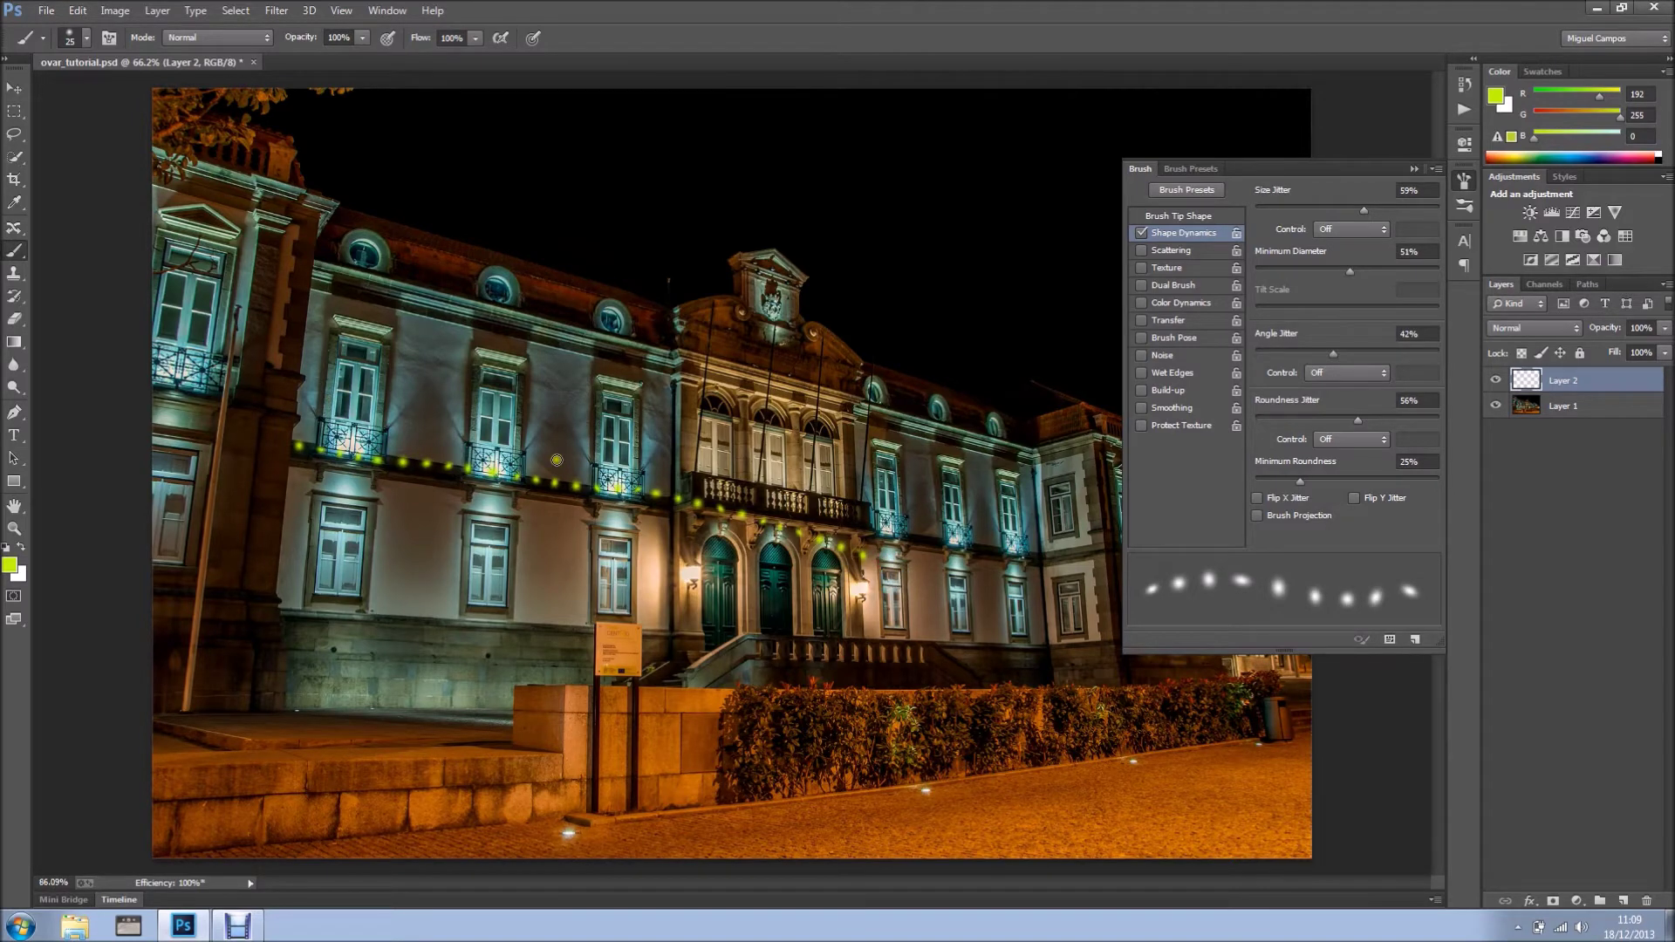
scroll(556, 460, up, 3)
scroll(445, 475, up, 1)
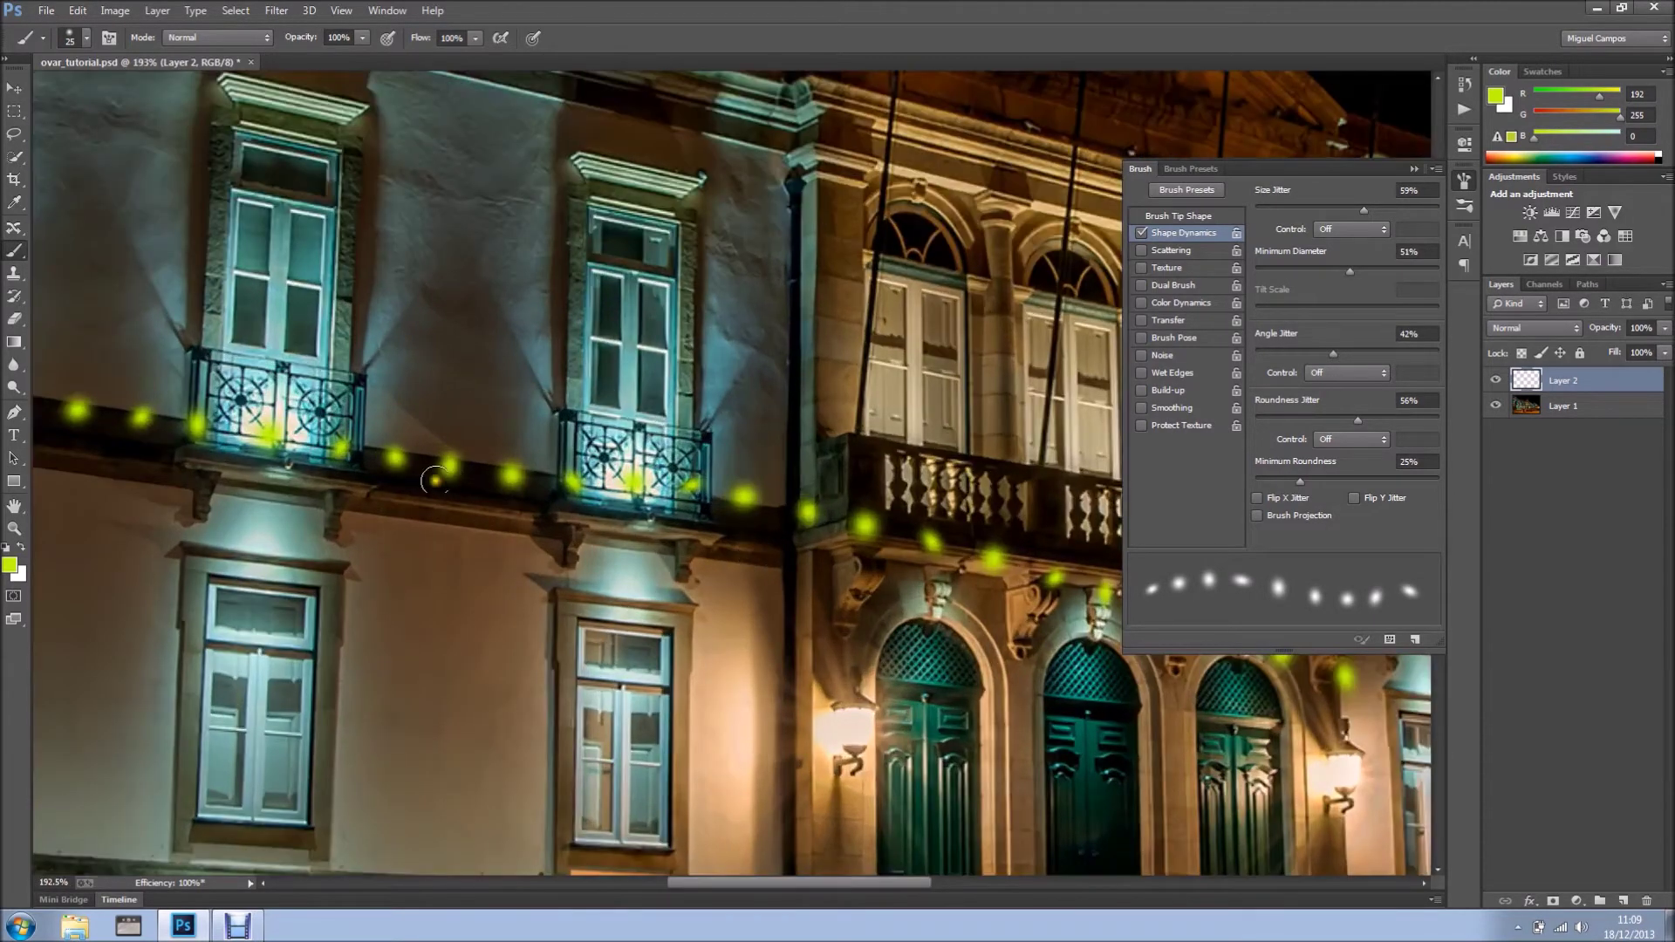
scroll(839, 546, up, 1)
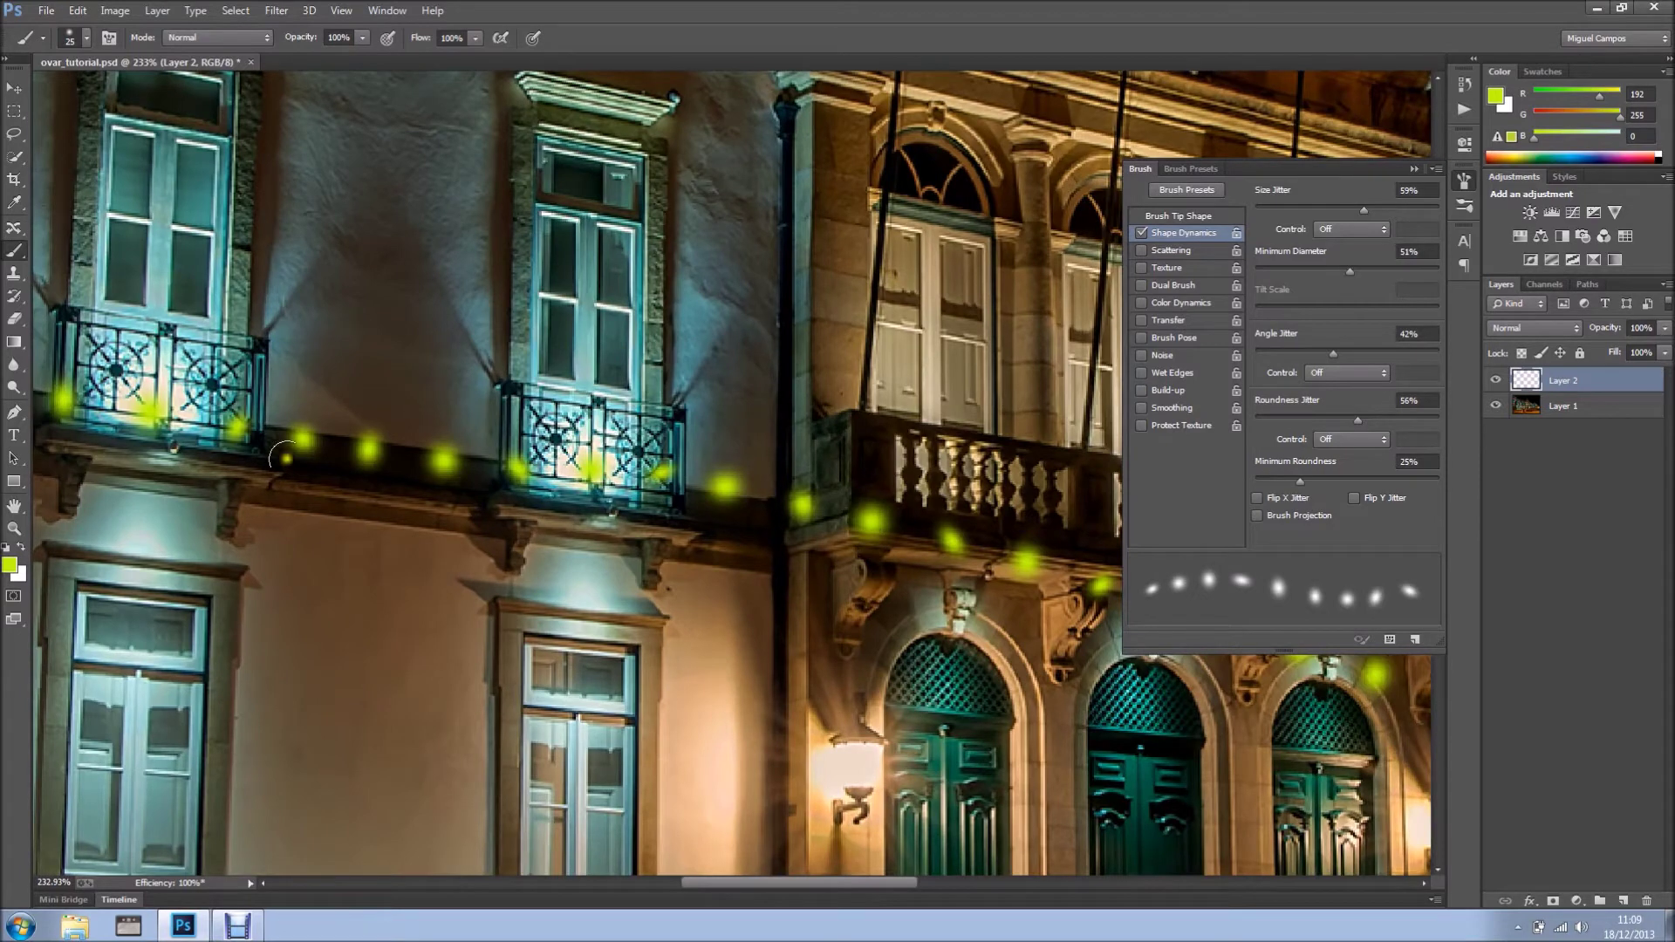
scroll(606, 519, down, 4)
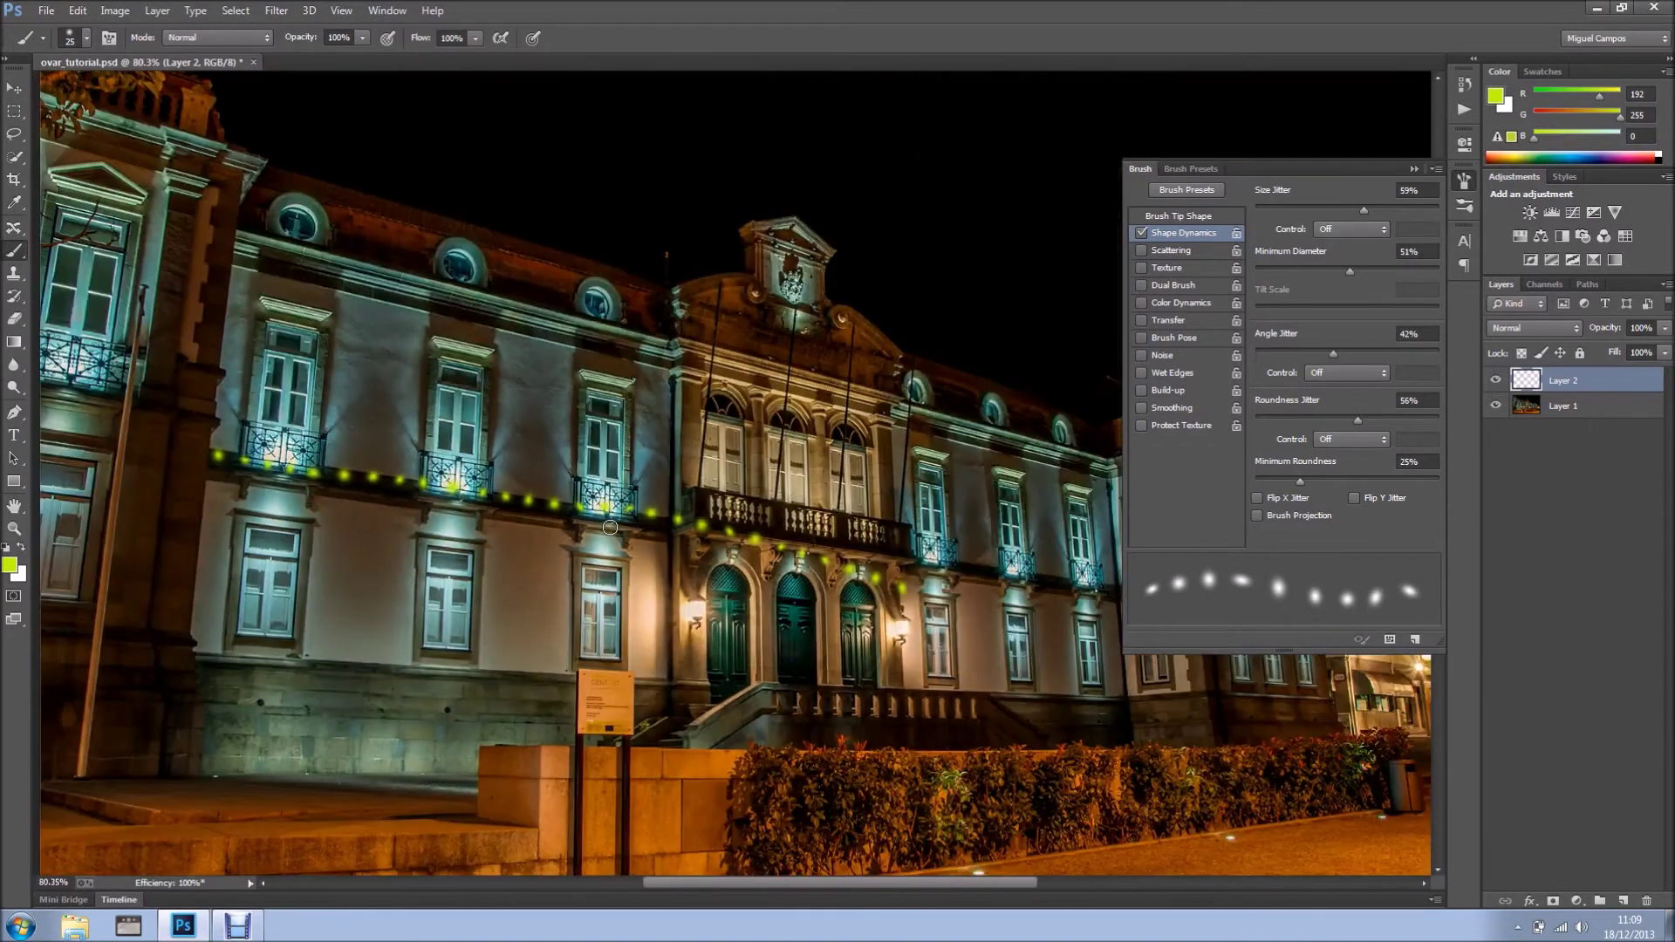
key(ctrl+alt+z)
key(ctrl+alt+z)
key(ctrl+alt+z)
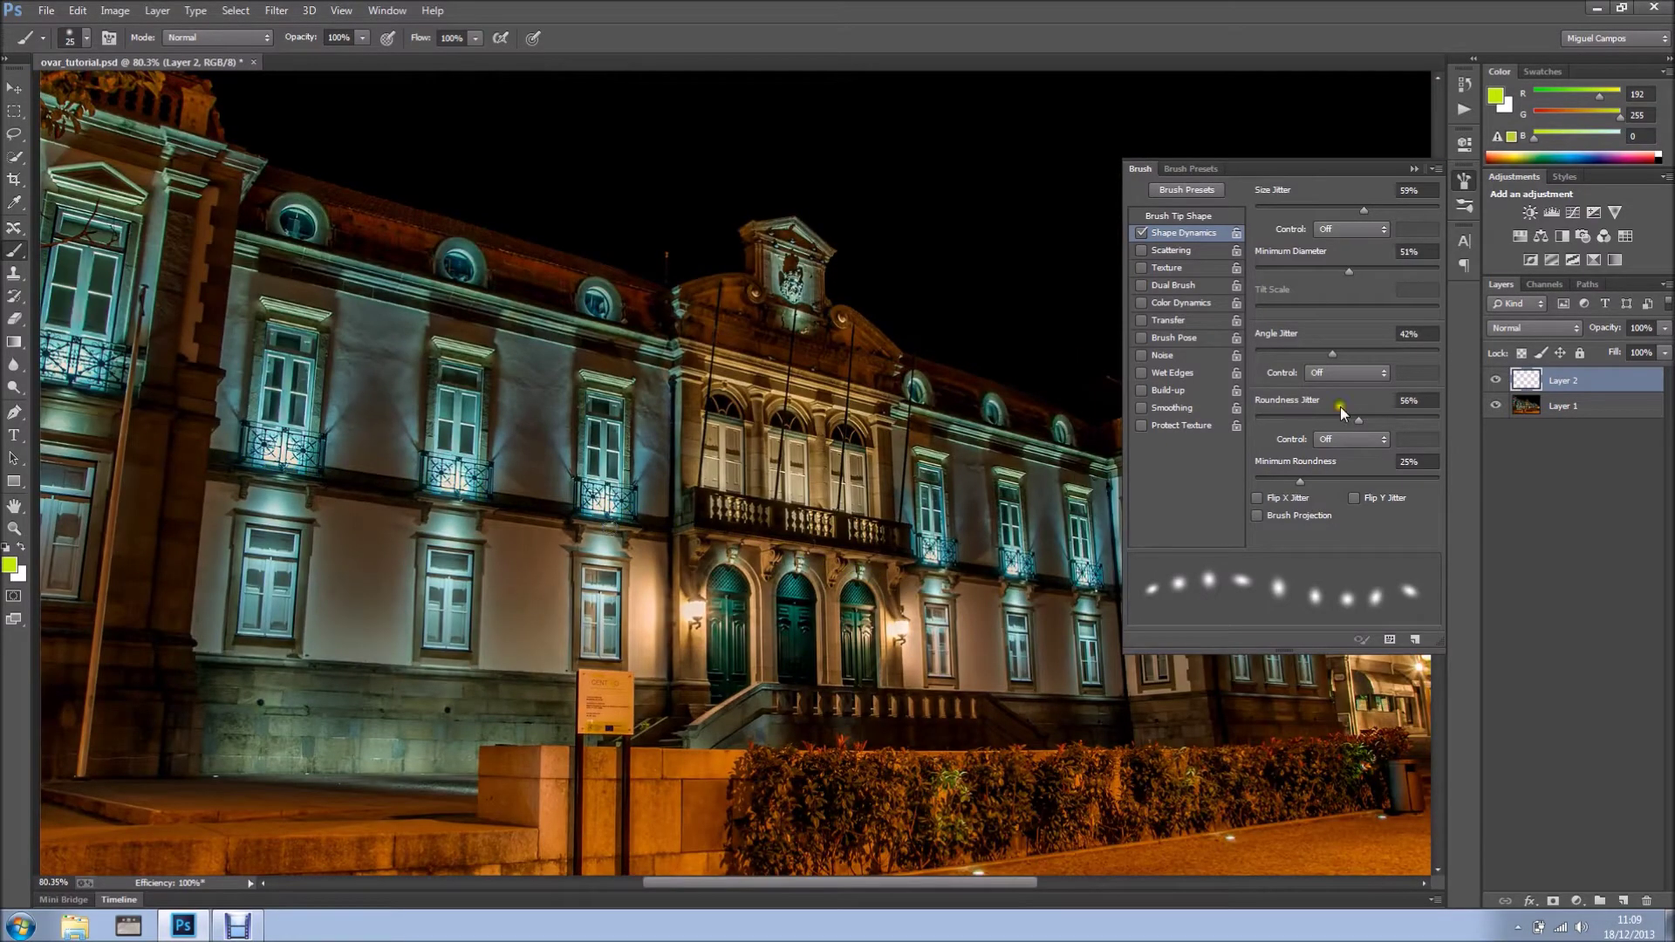
click(1414, 169)
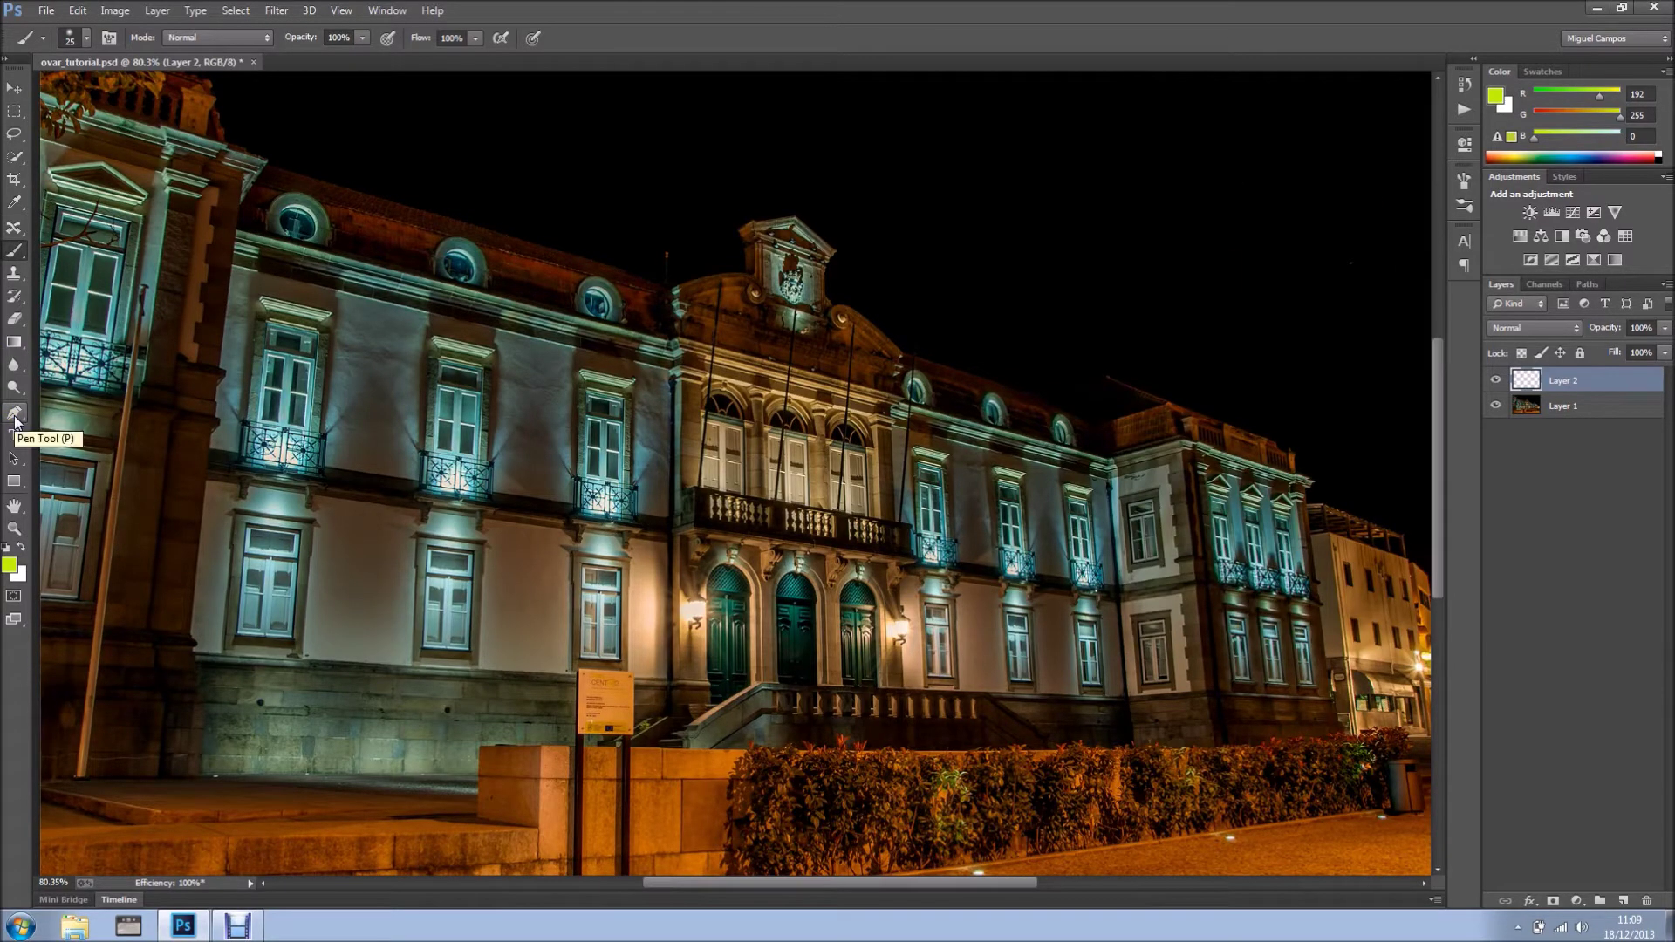
Step: Trace the roofline with the Pen tool, from the left roof corner to the right wing's end
click(15, 416)
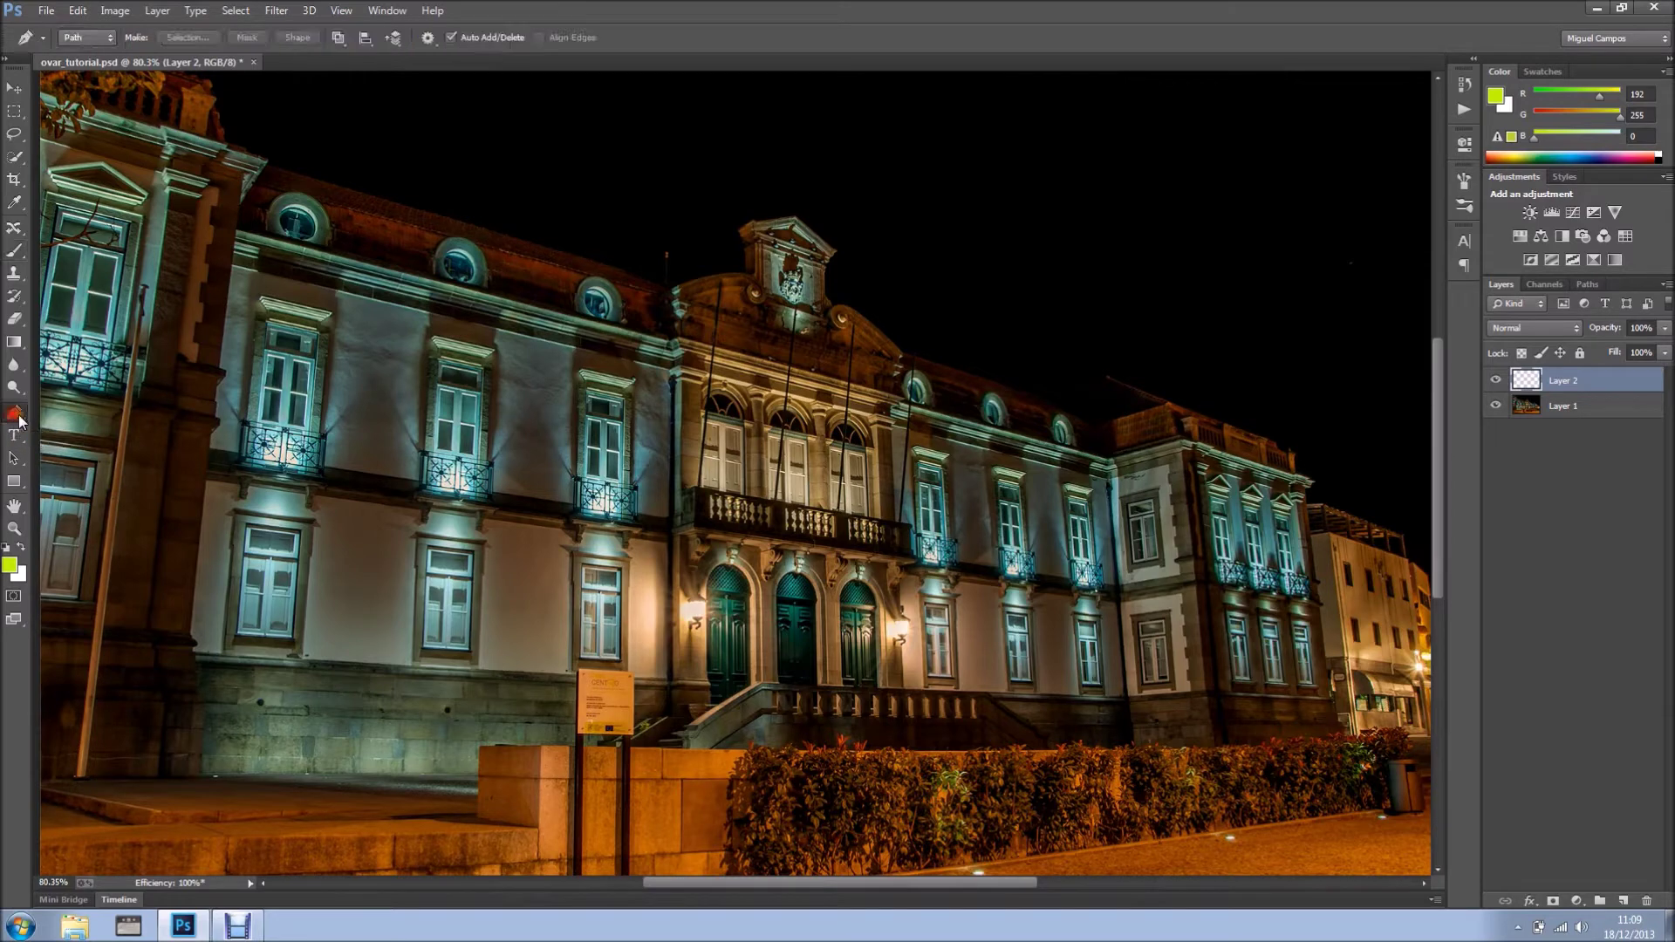
click(238, 233)
click(670, 342)
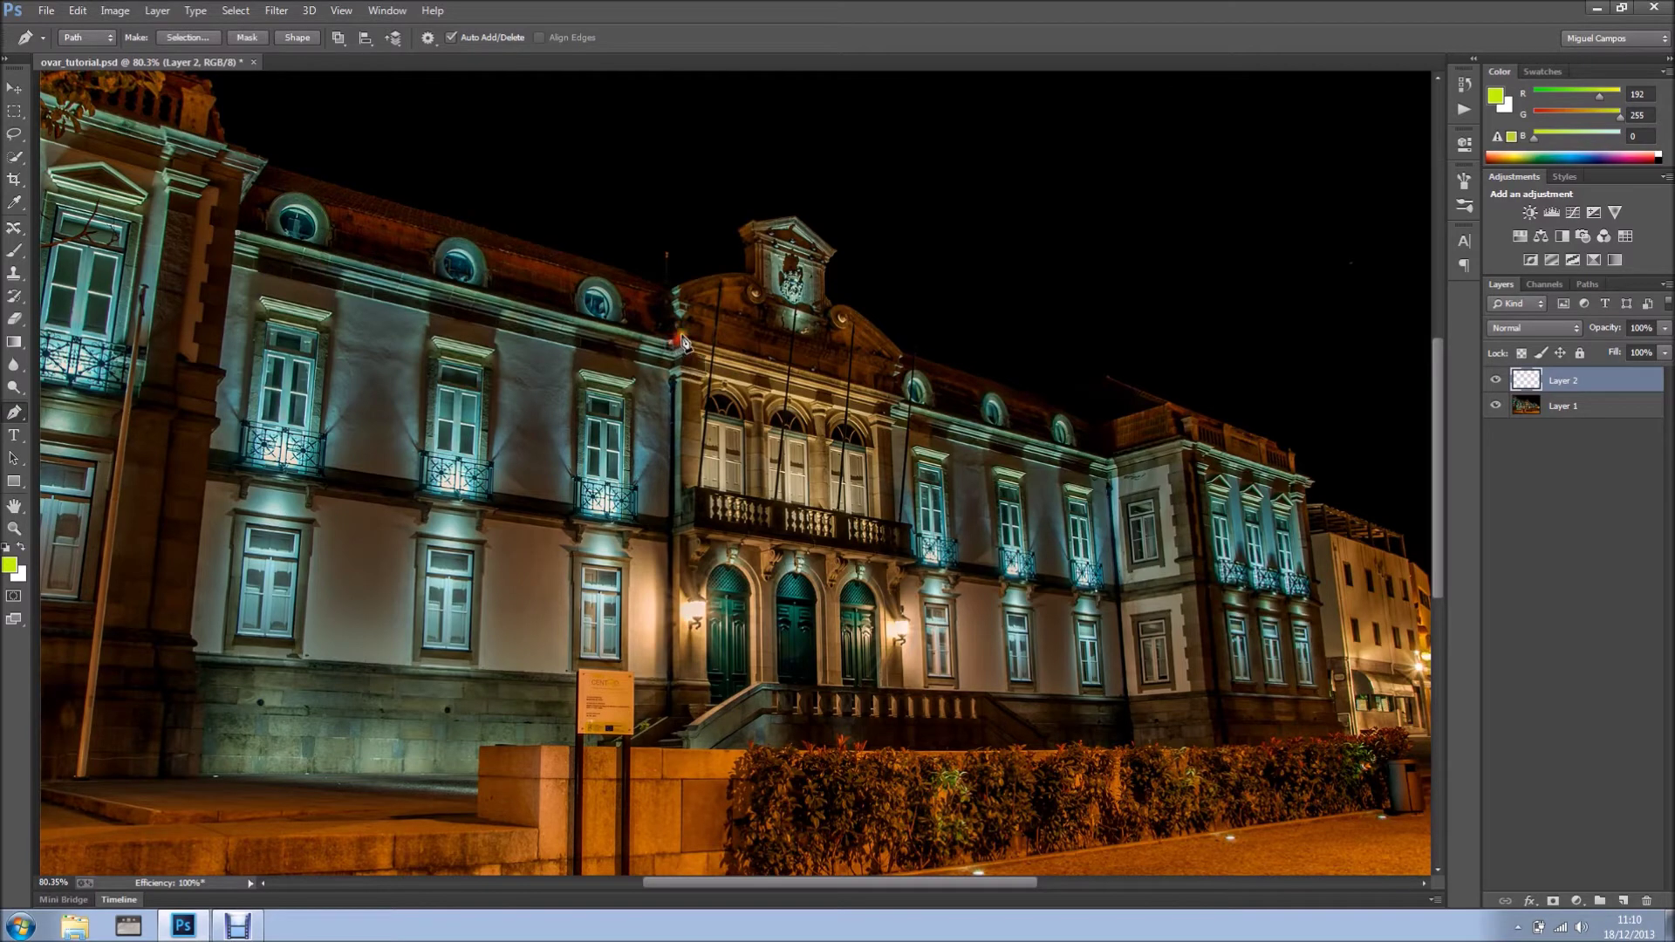
click(904, 398)
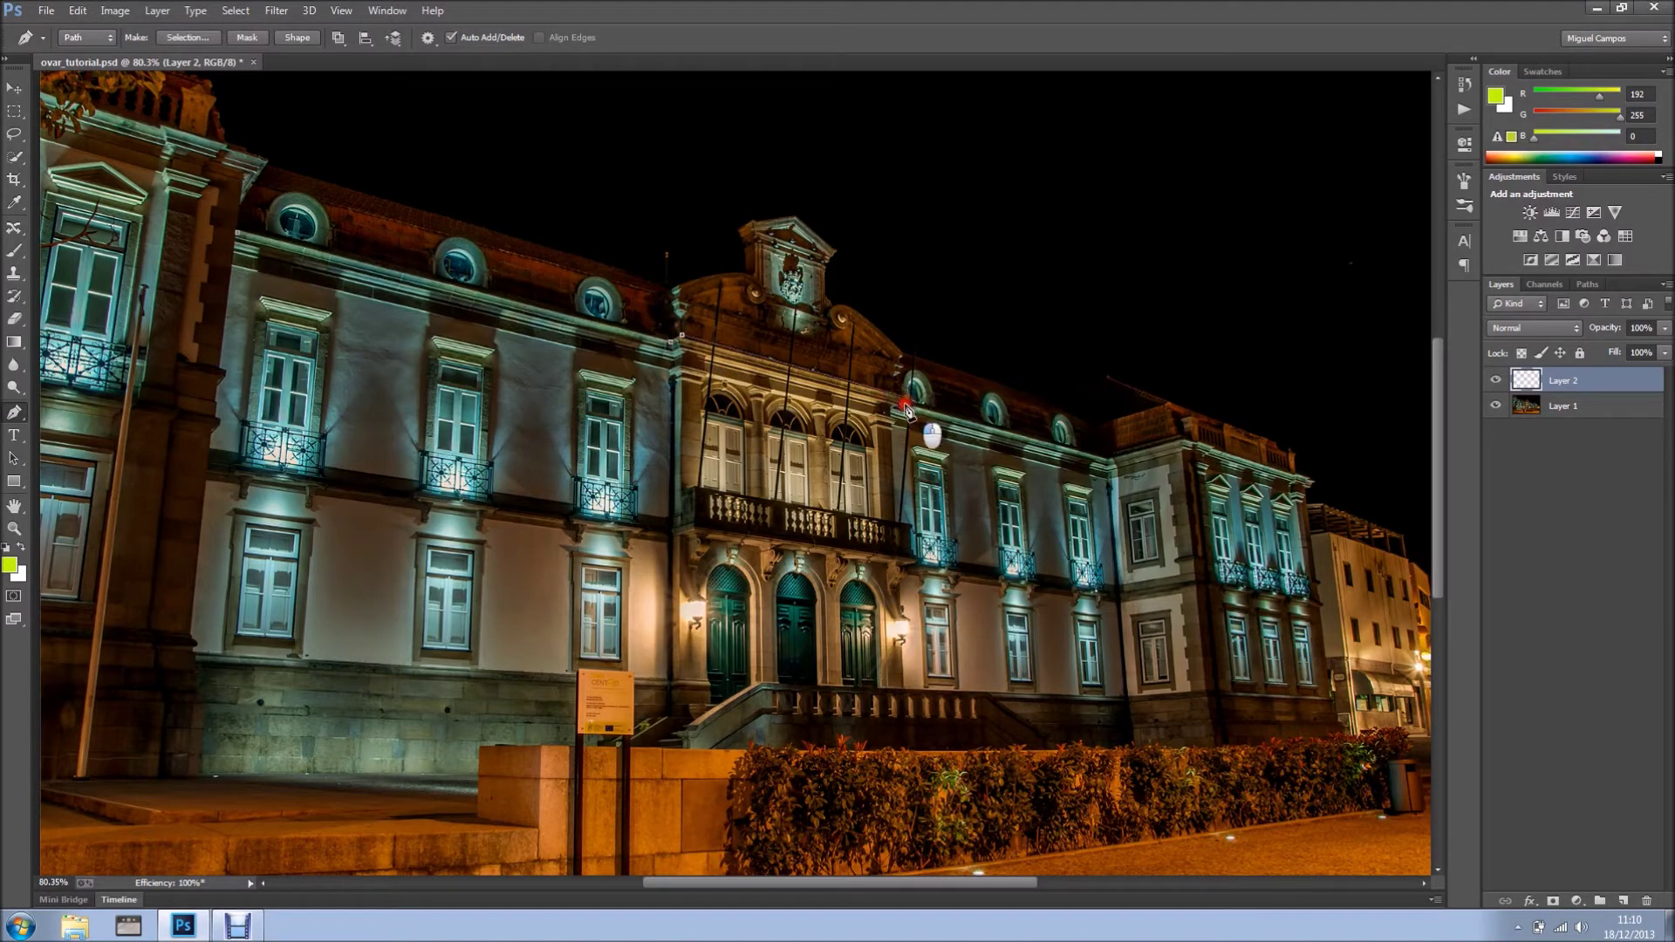
click(1108, 462)
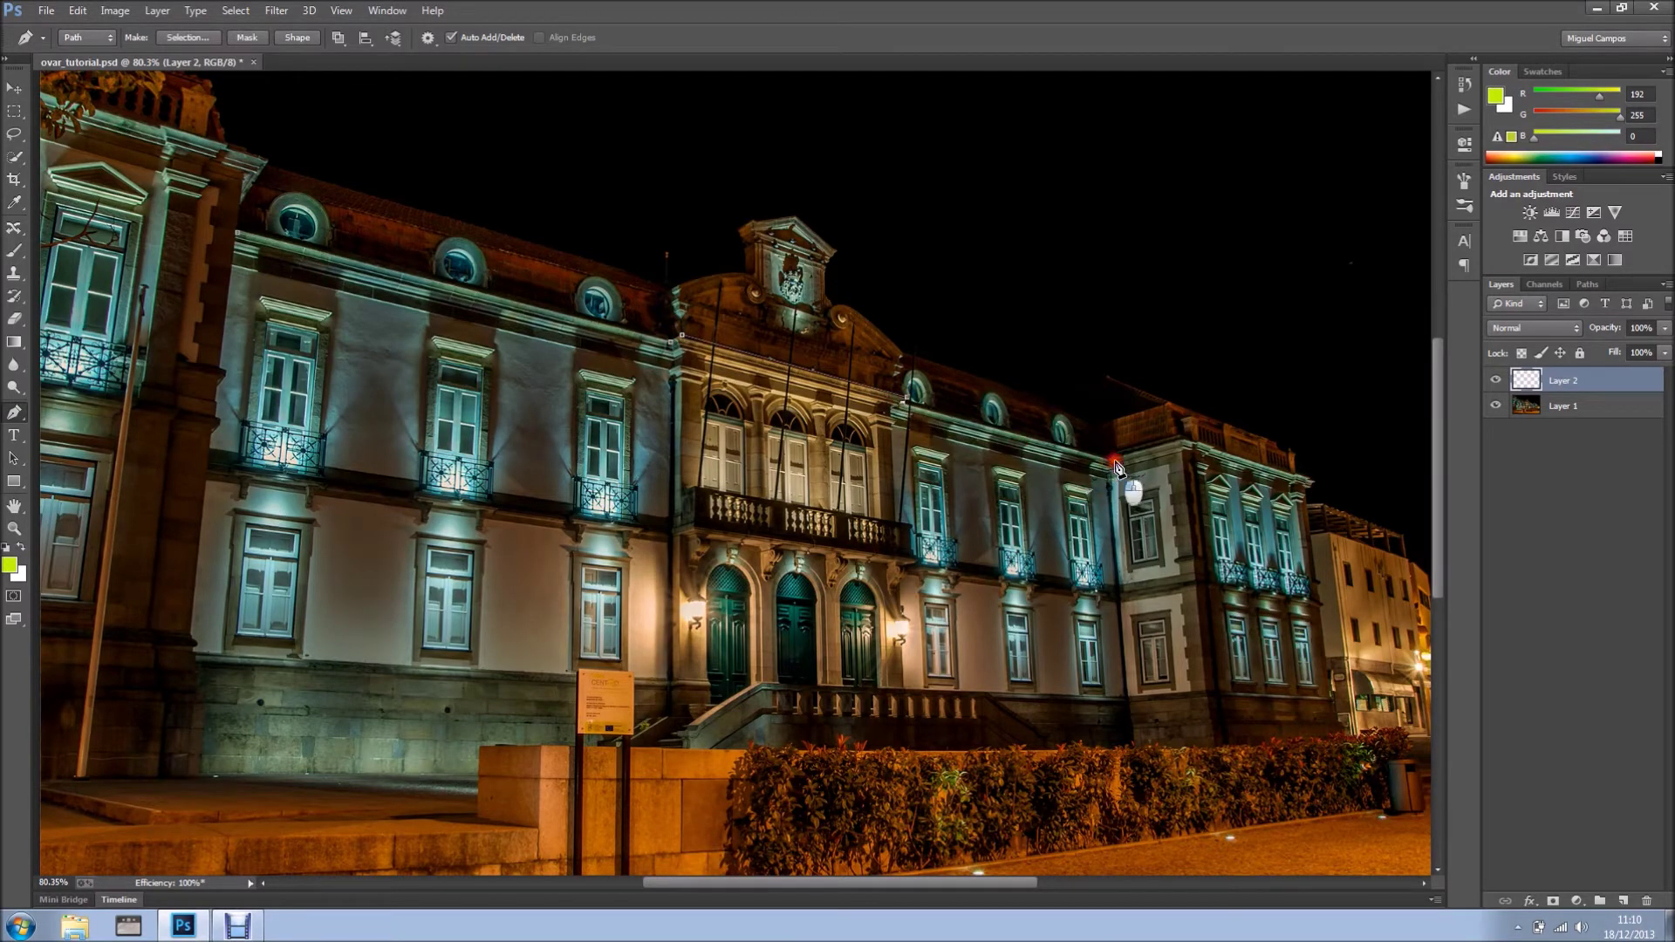
click(1305, 479)
click(1307, 485)
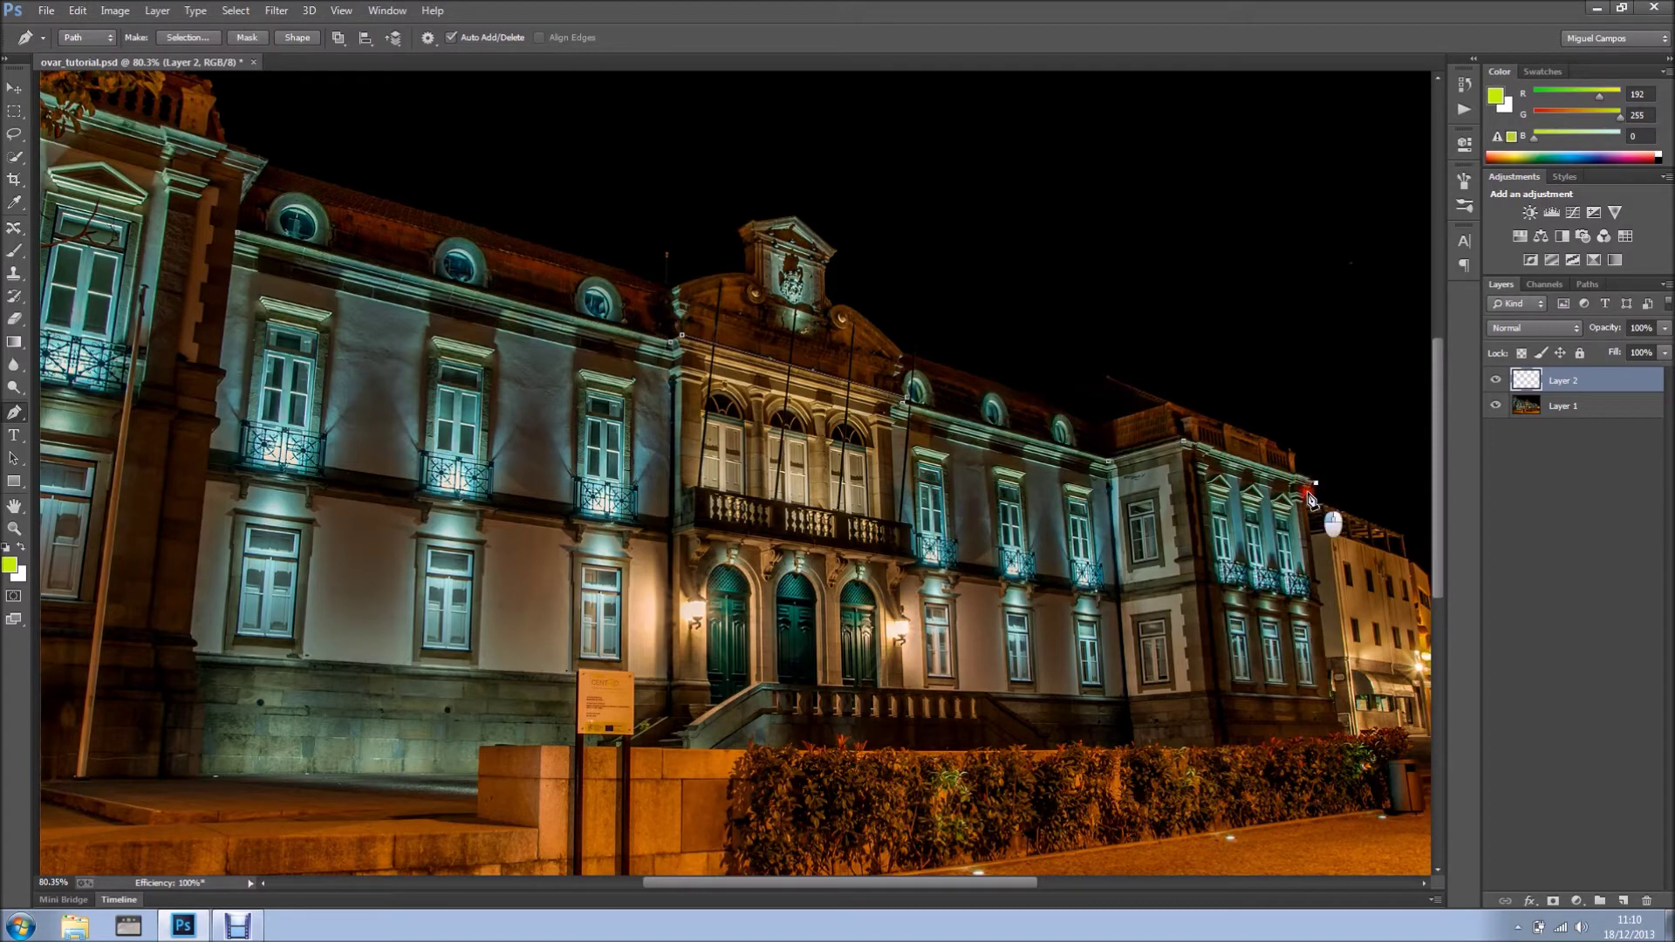
click(1310, 499)
Step: Stroke the roofline path with the Brush to paint yellow-green dots on Layer 2
right_click(937, 420)
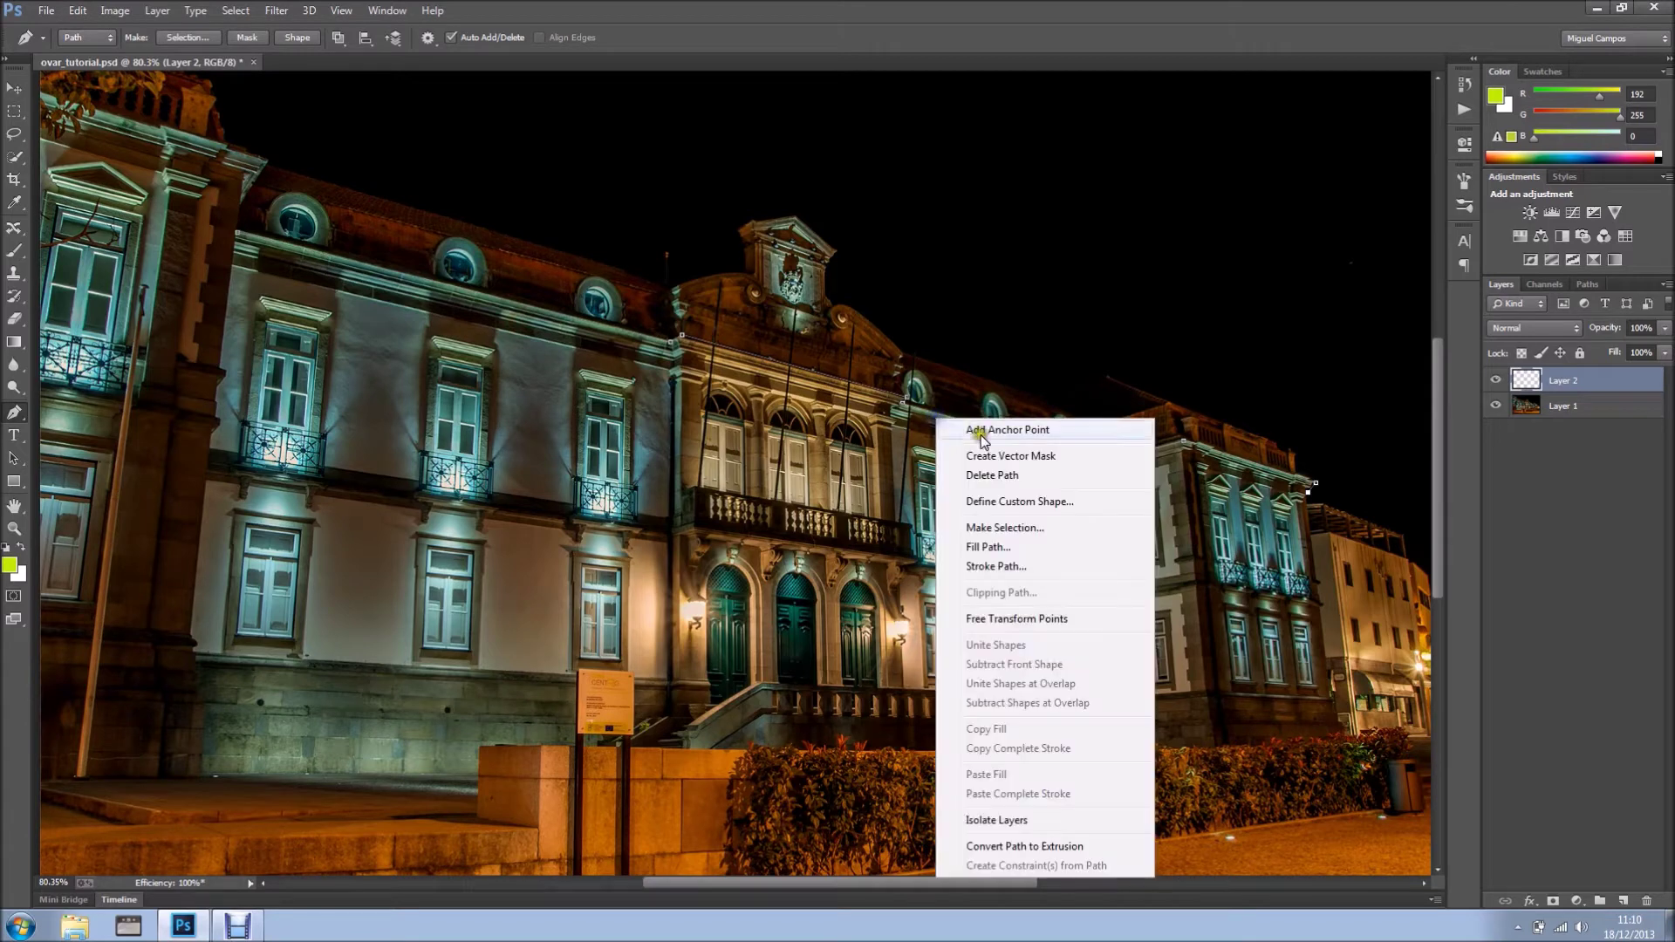
click(1014, 567)
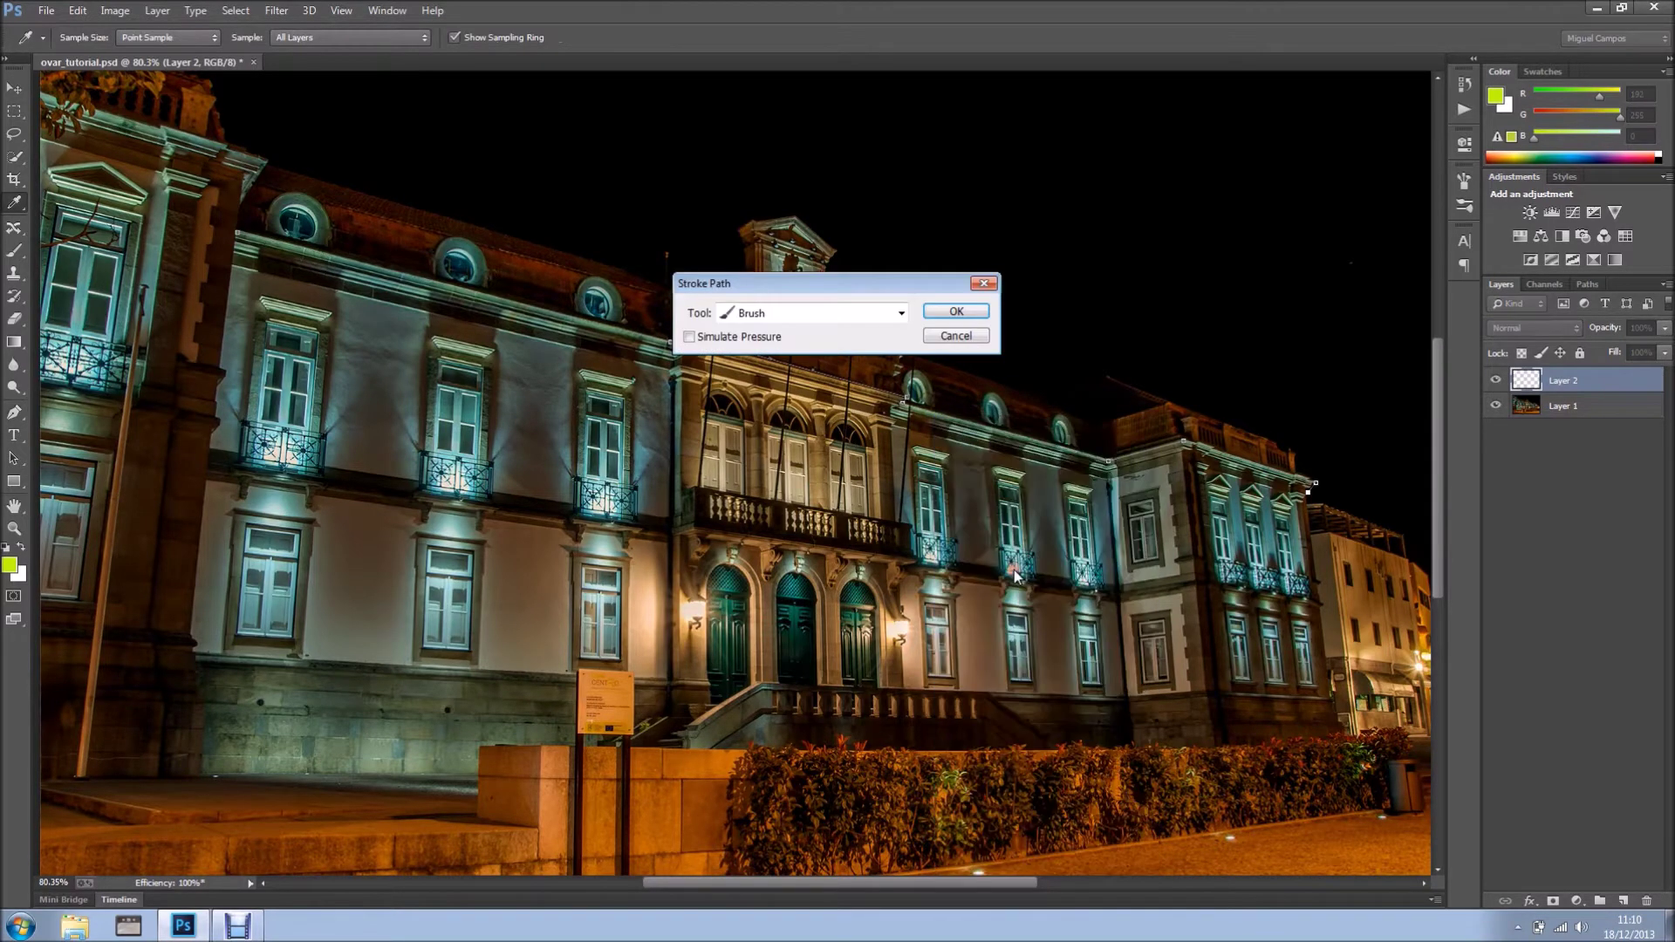
click(902, 316)
click(770, 354)
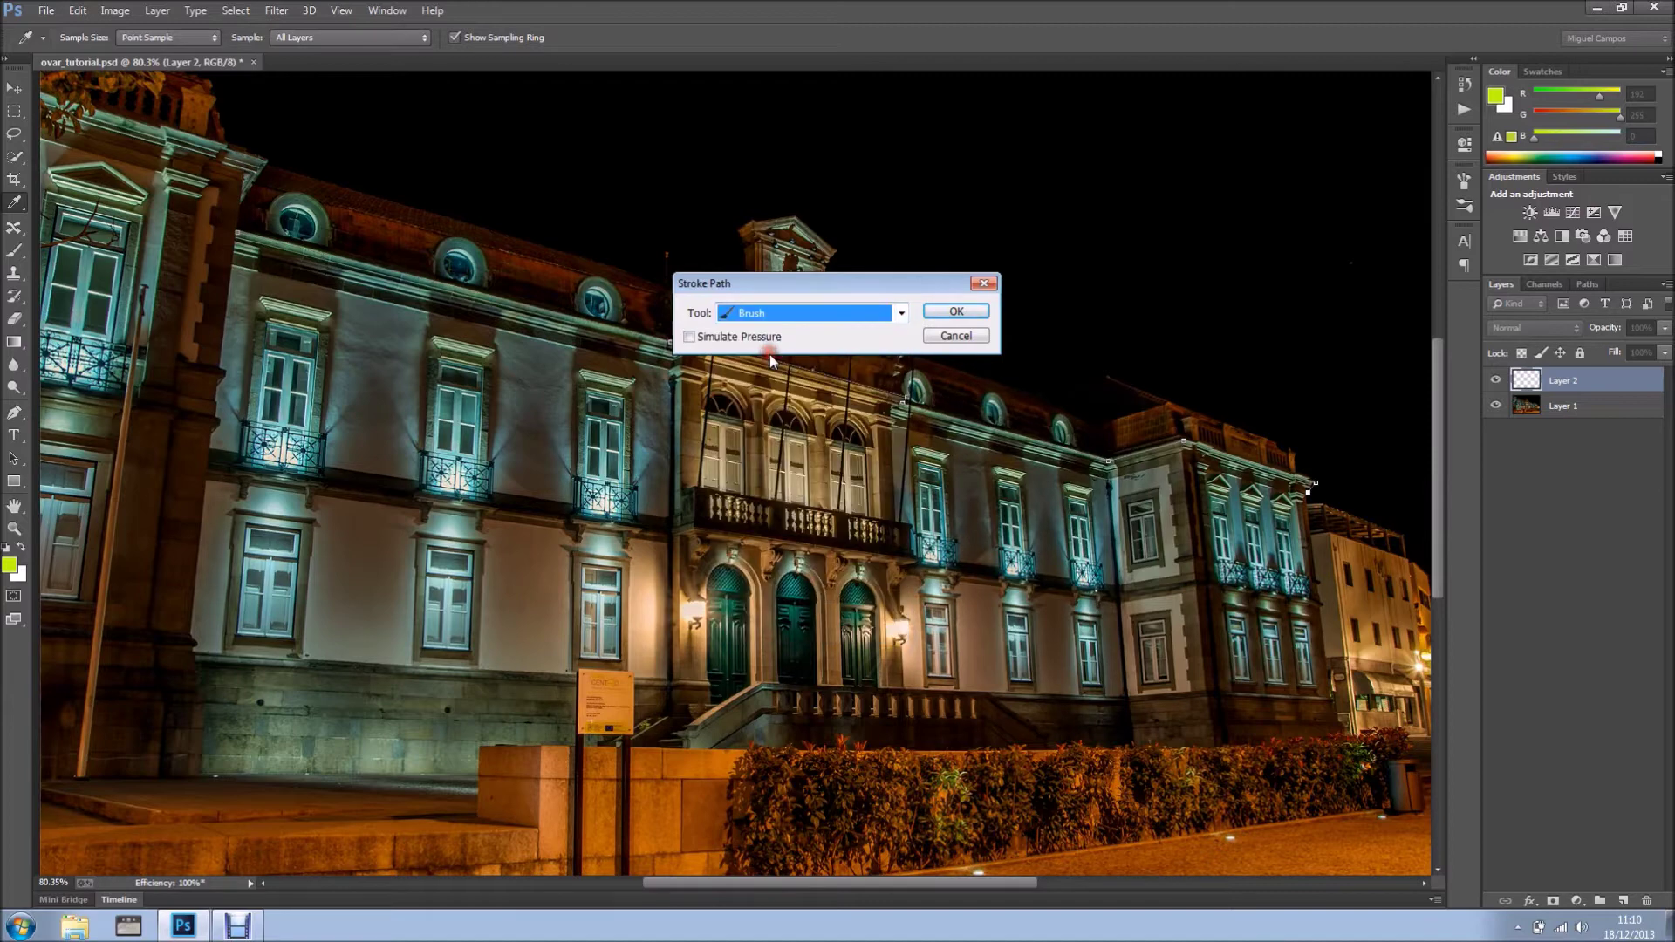
click(956, 314)
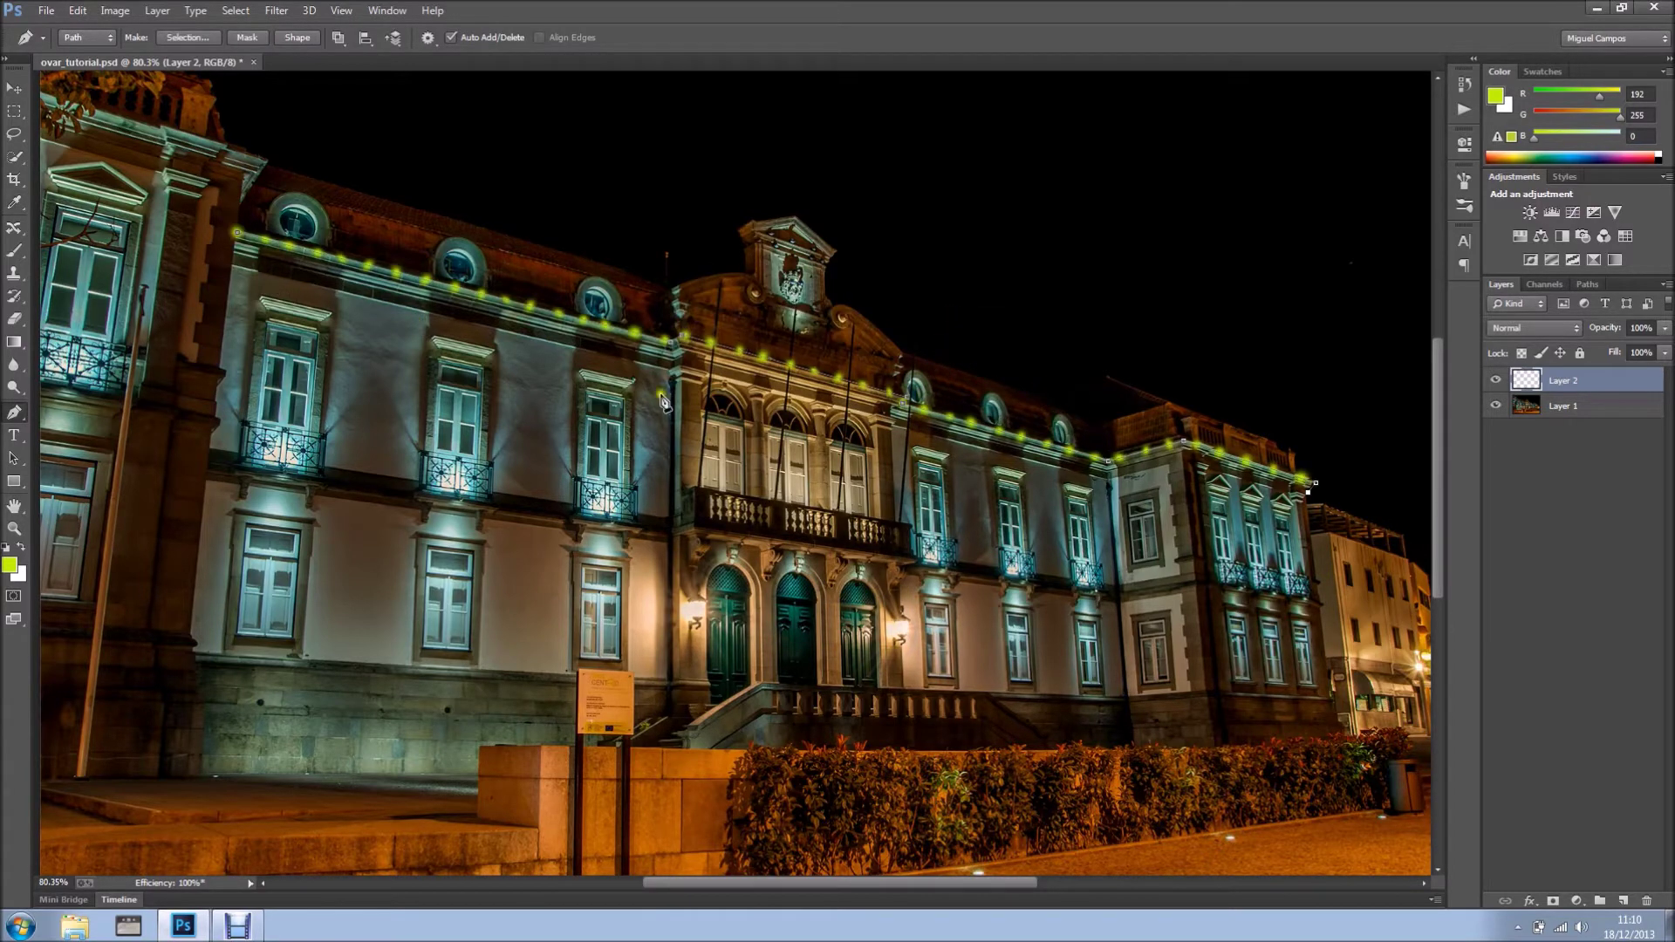
Step: Deselect the work path in the Paths panel and return to the Layers list
click(1591, 285)
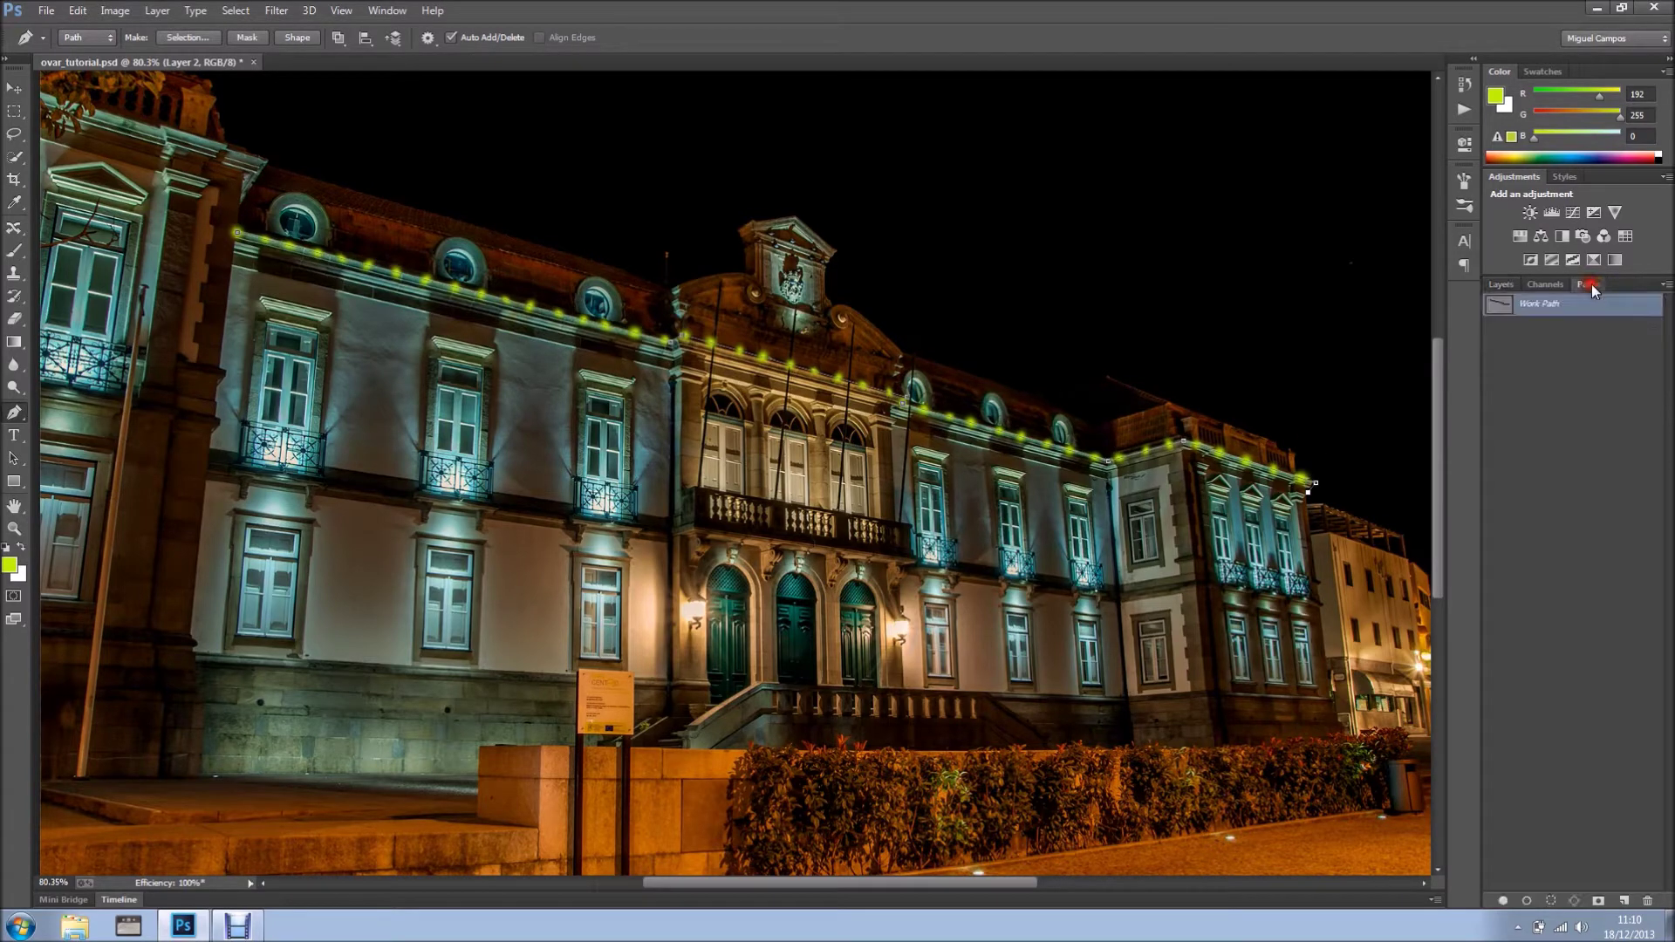
click(1577, 348)
click(1502, 285)
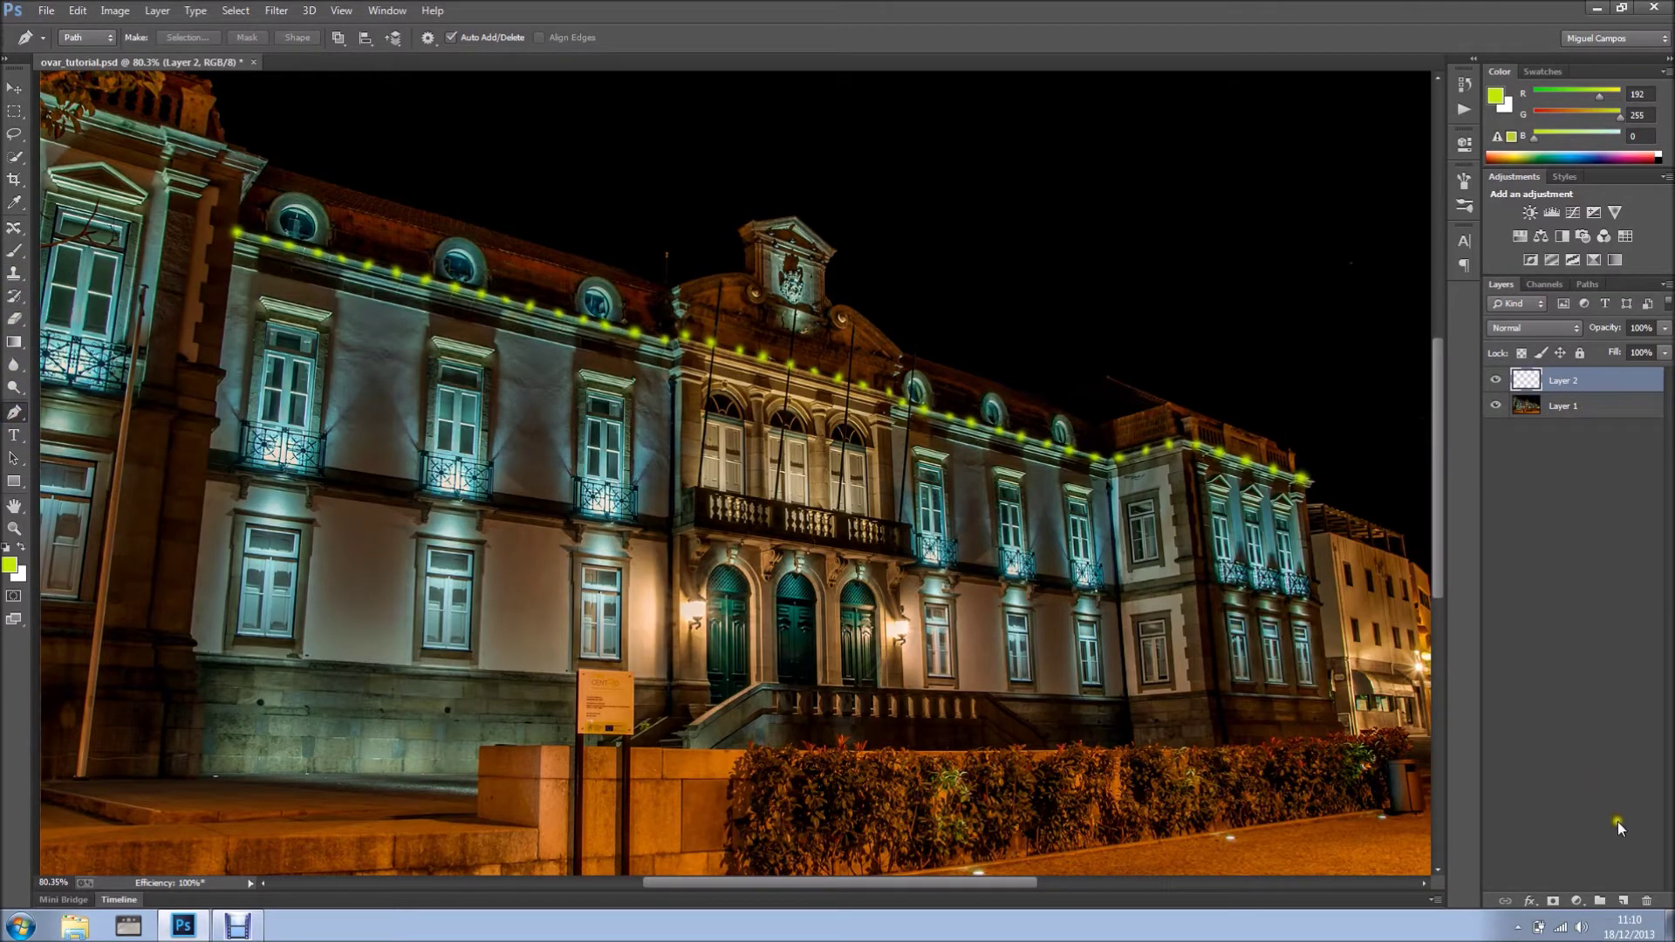
Step: Add an empty Layer 3 and zoom in on the left upper window
click(1620, 896)
scroll(376, 468, up, 3)
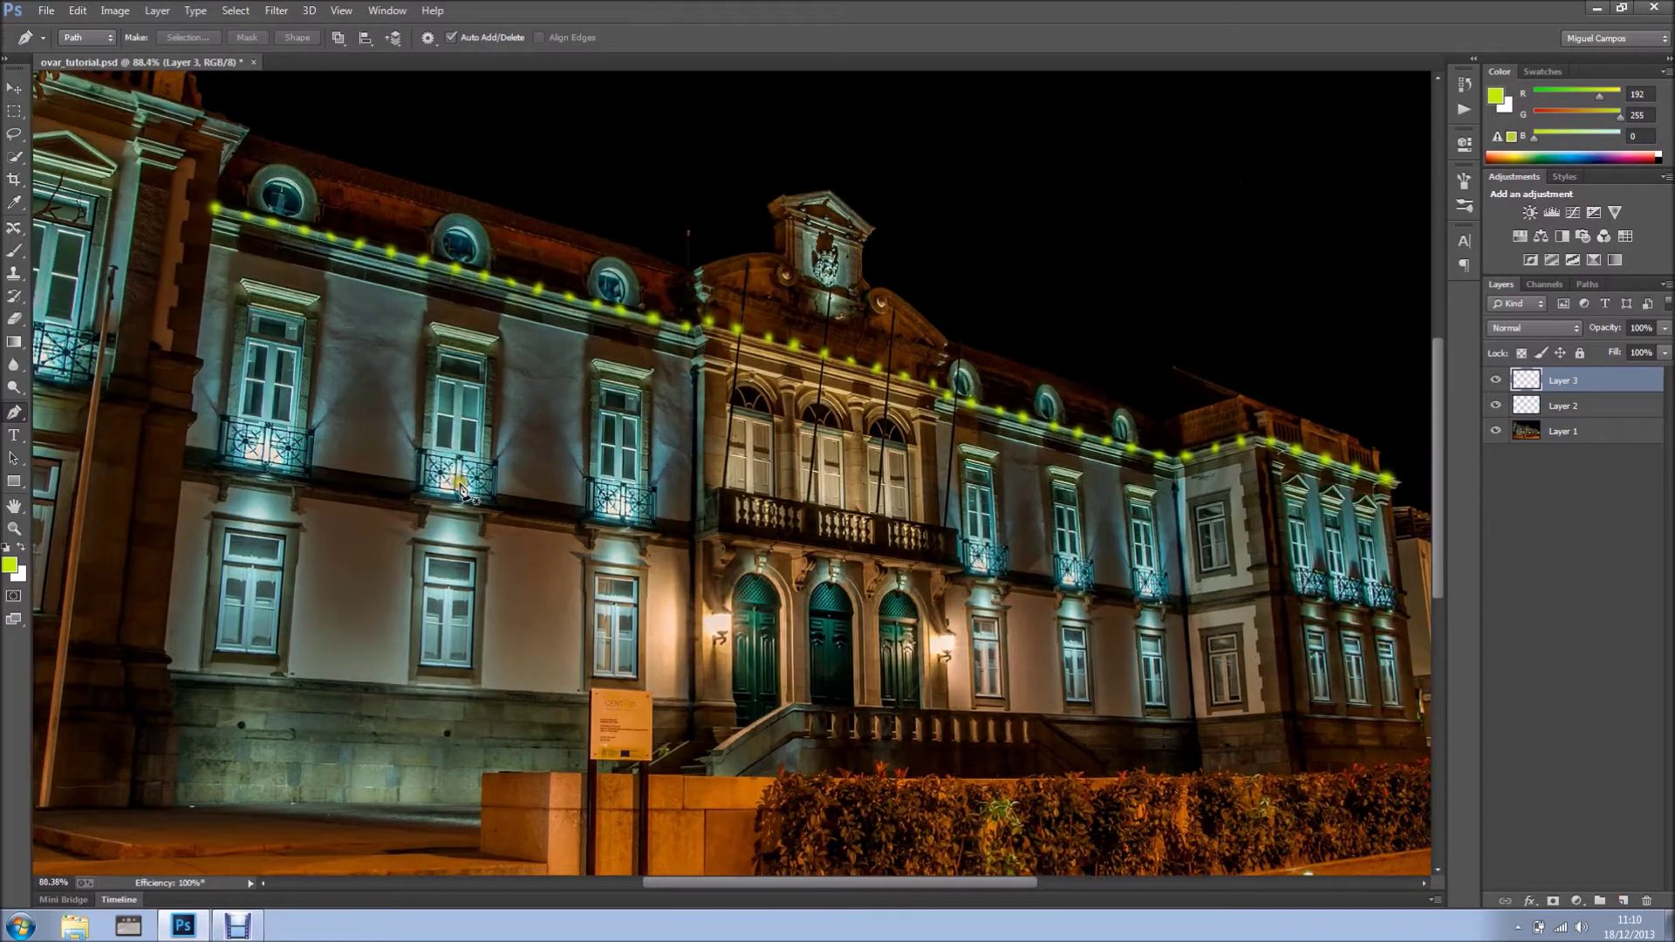
scroll(375, 471, up, 3)
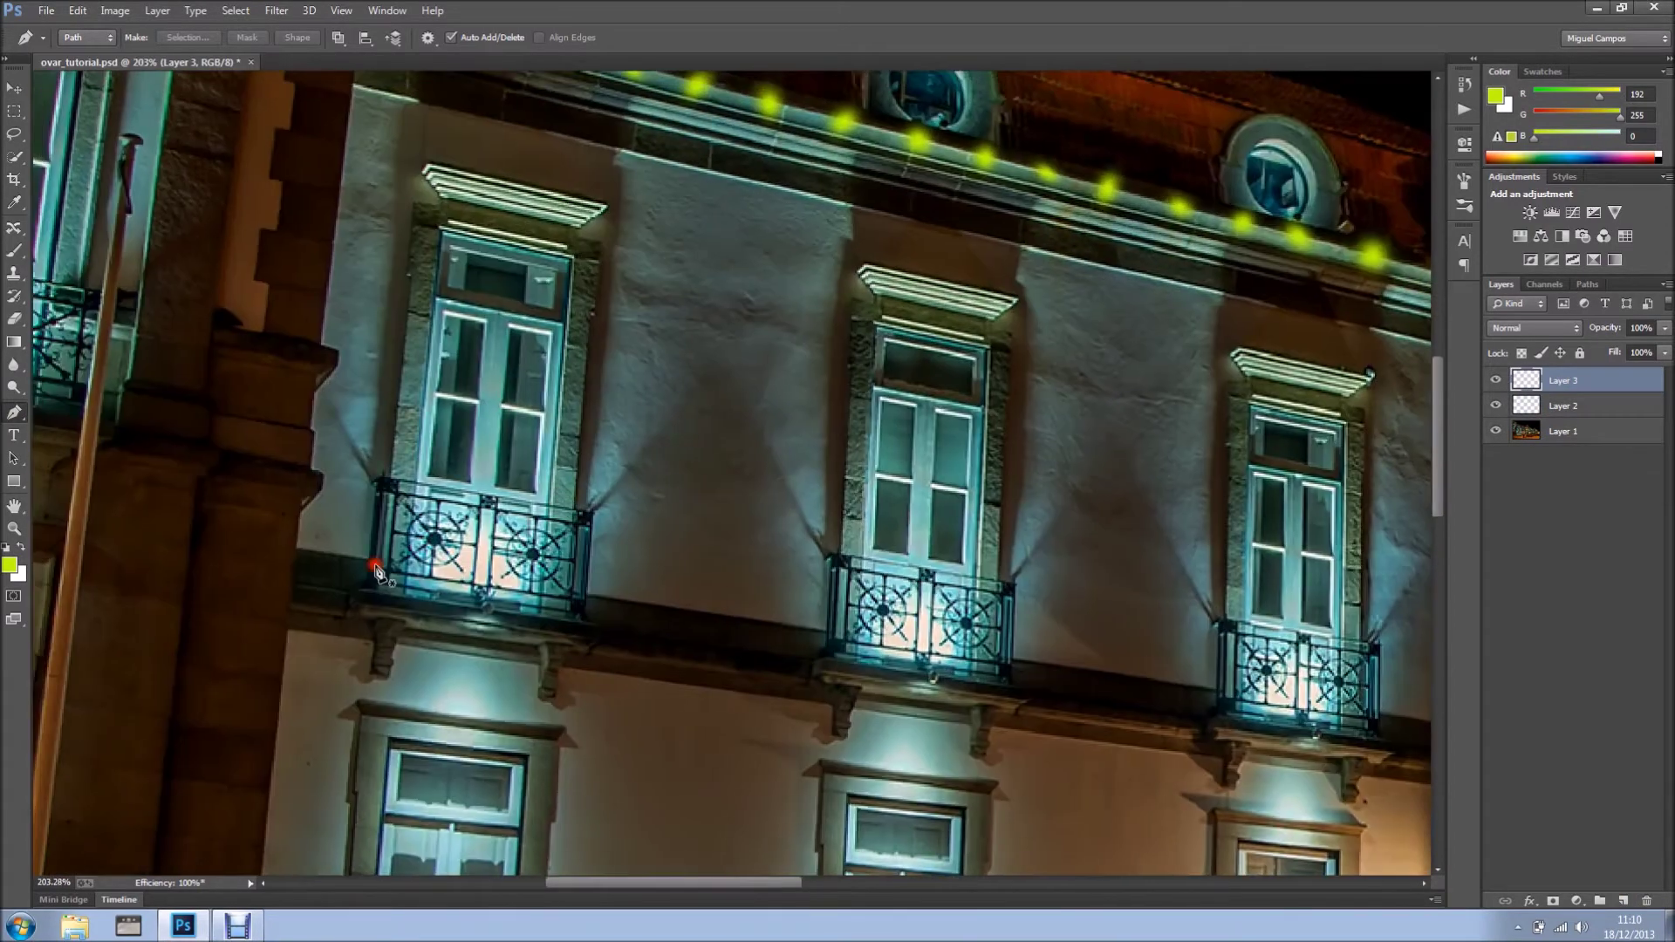
Step: Draw a pen path around the left window's cornice down to the balcony corner
click(374, 564)
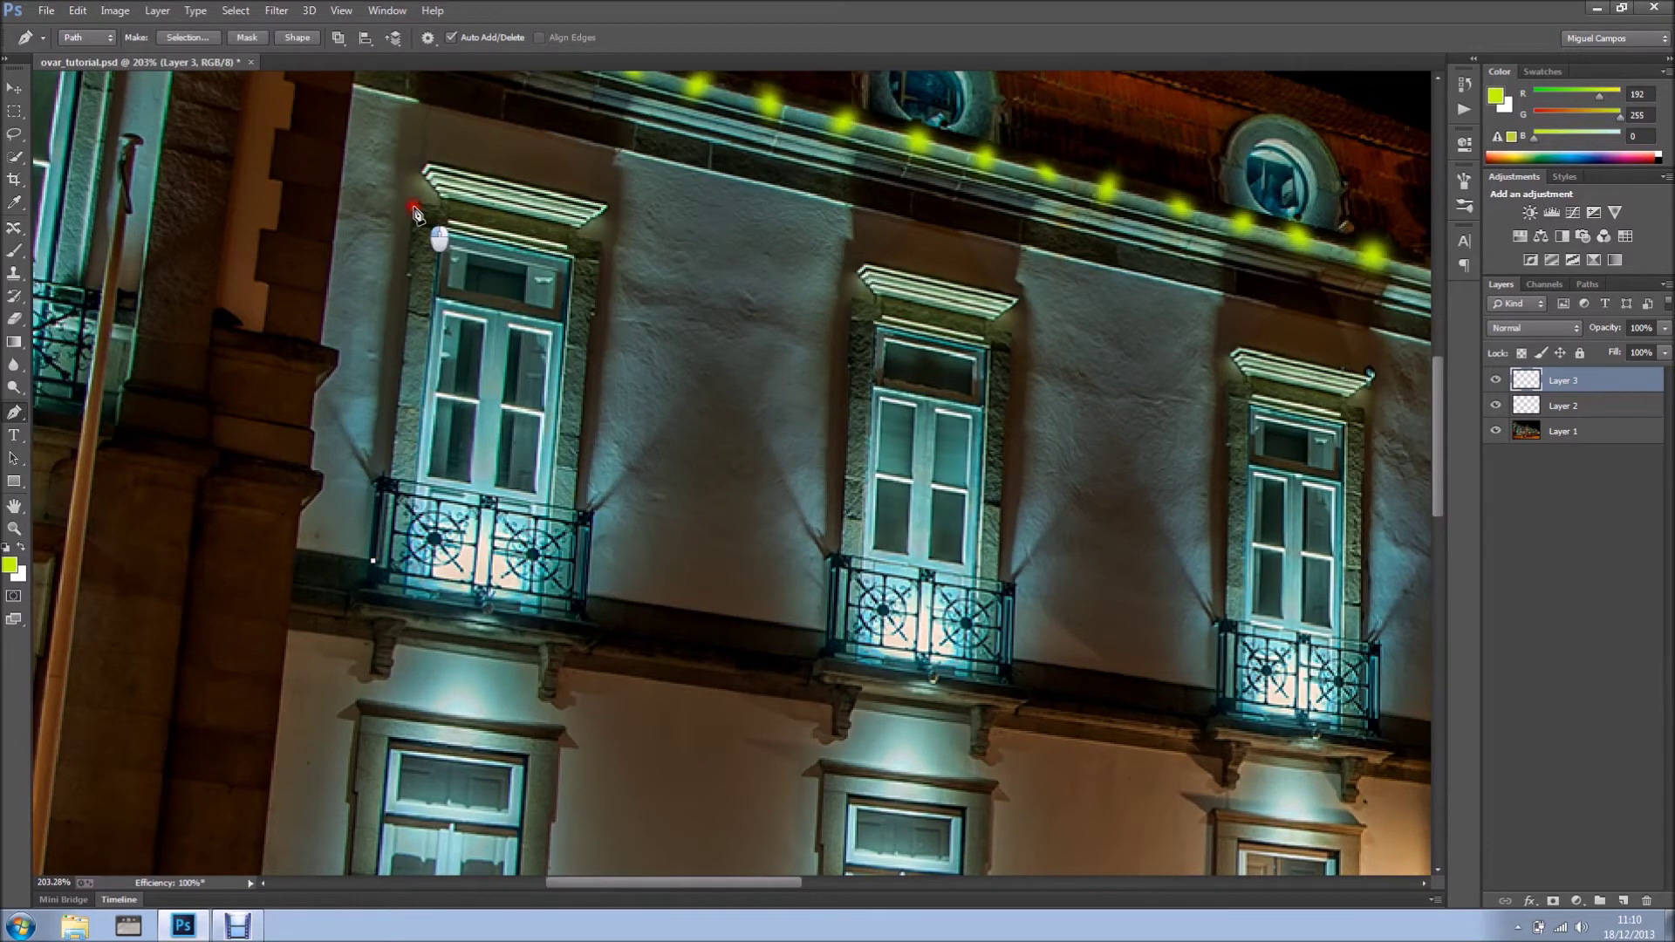
drag(413, 207, 426, 164)
drag(611, 204, 603, 243)
click(570, 618)
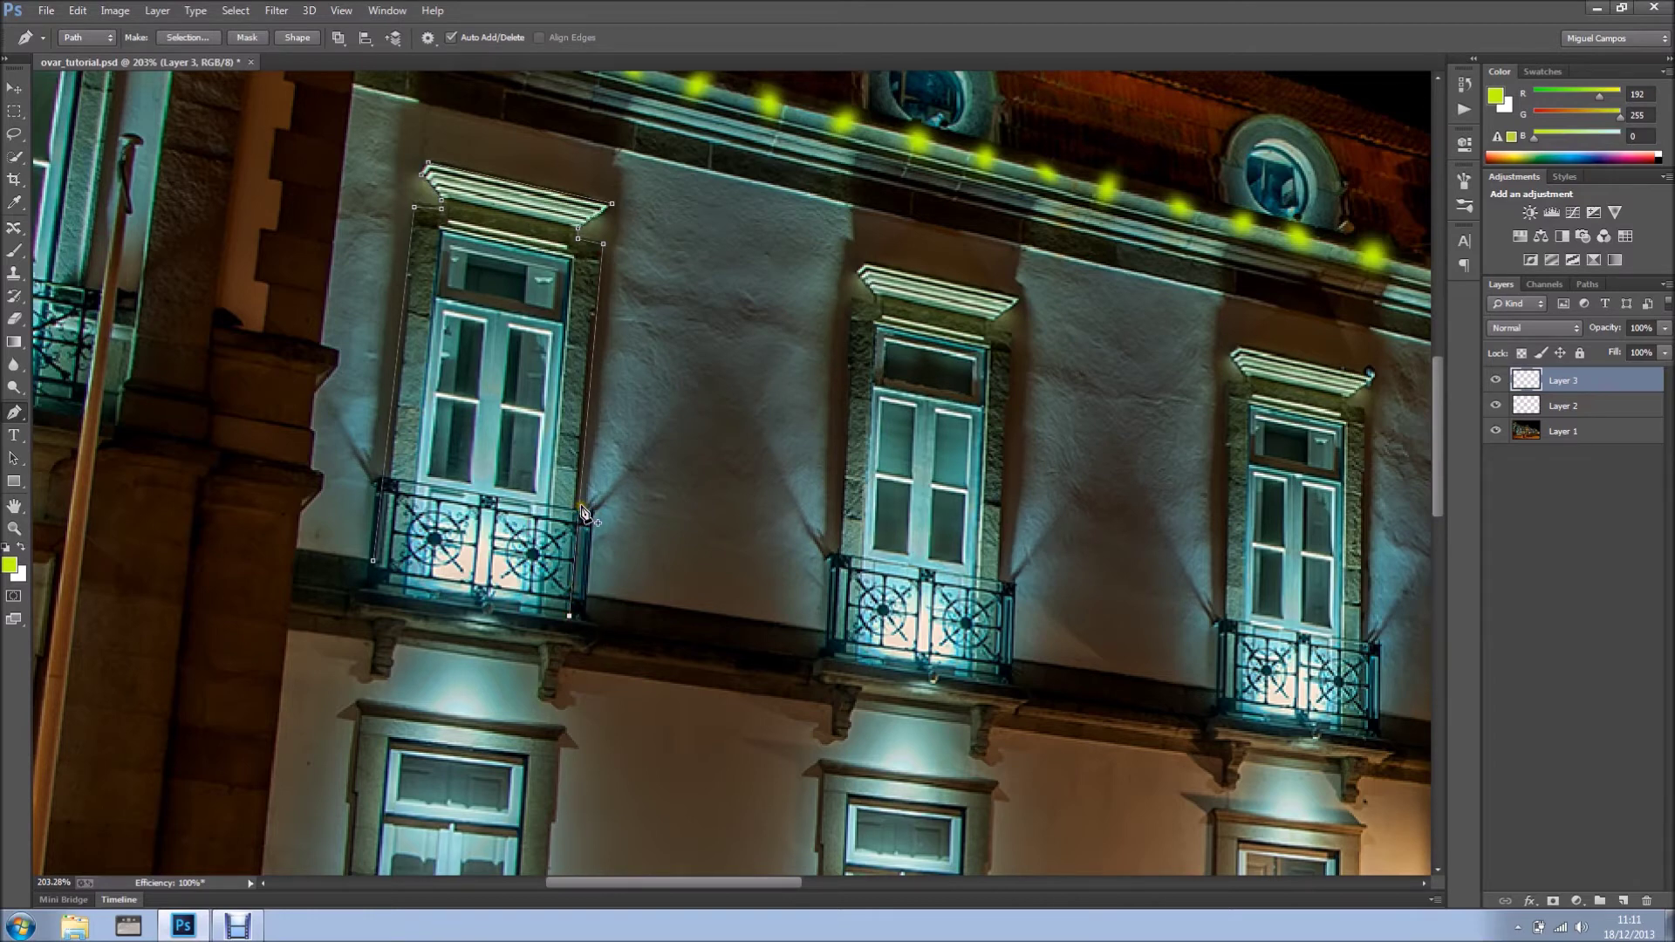
click(21, 252)
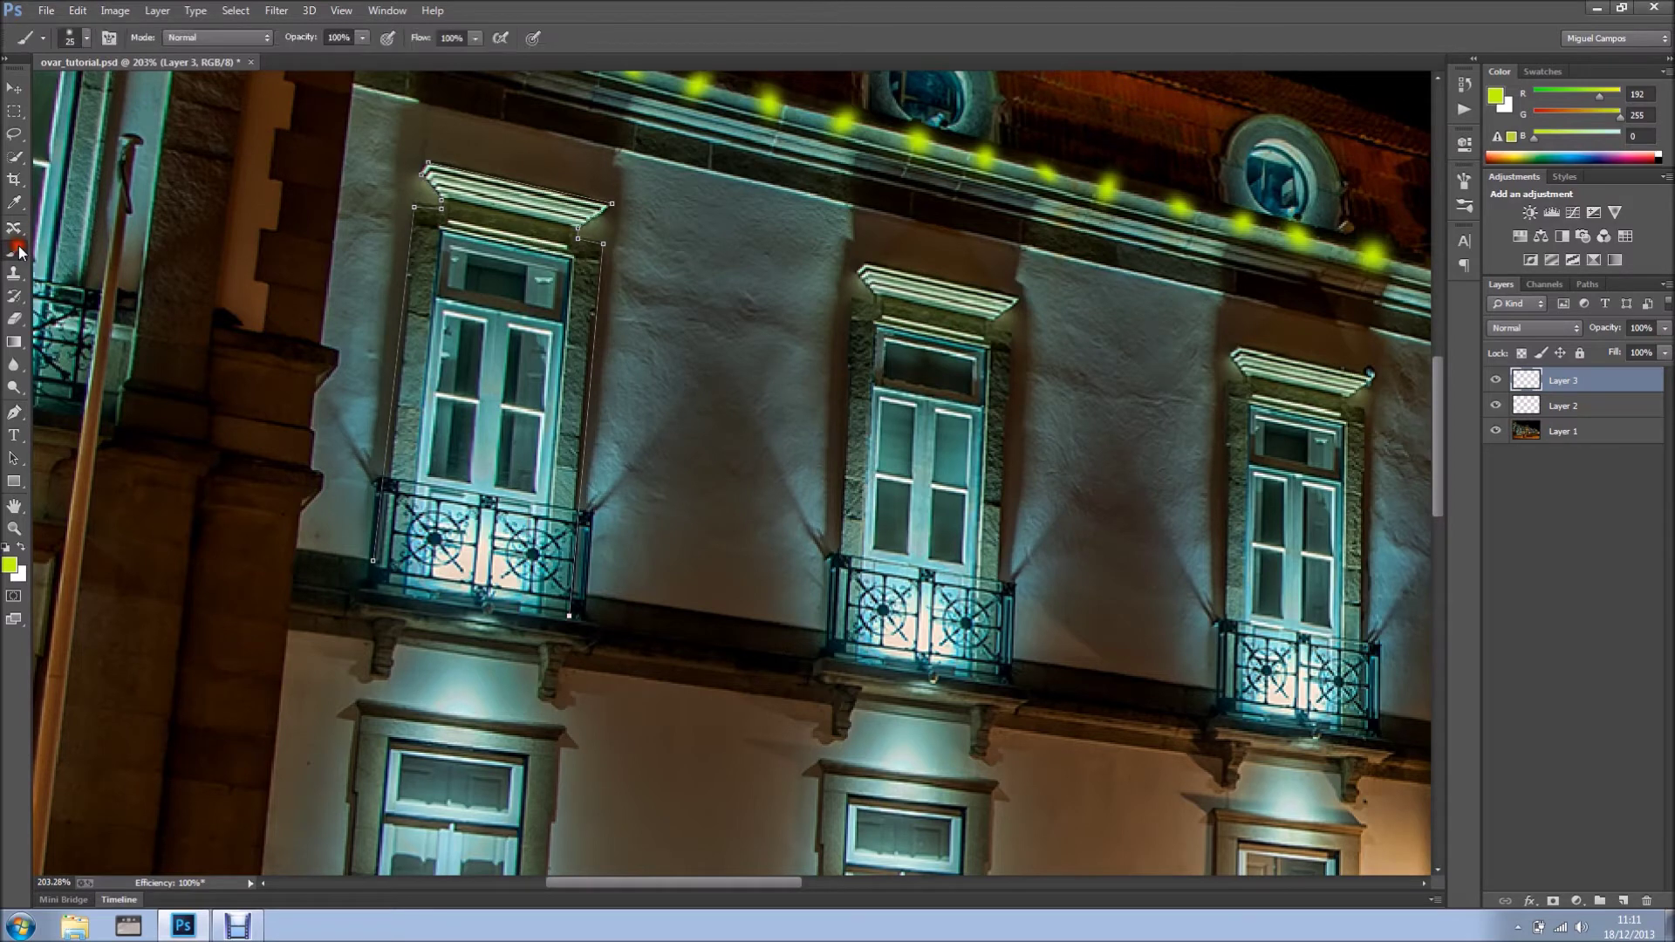
Step: Shrink the brush tip from 25 px to about 18 px in Brush Tip Shape
click(106, 37)
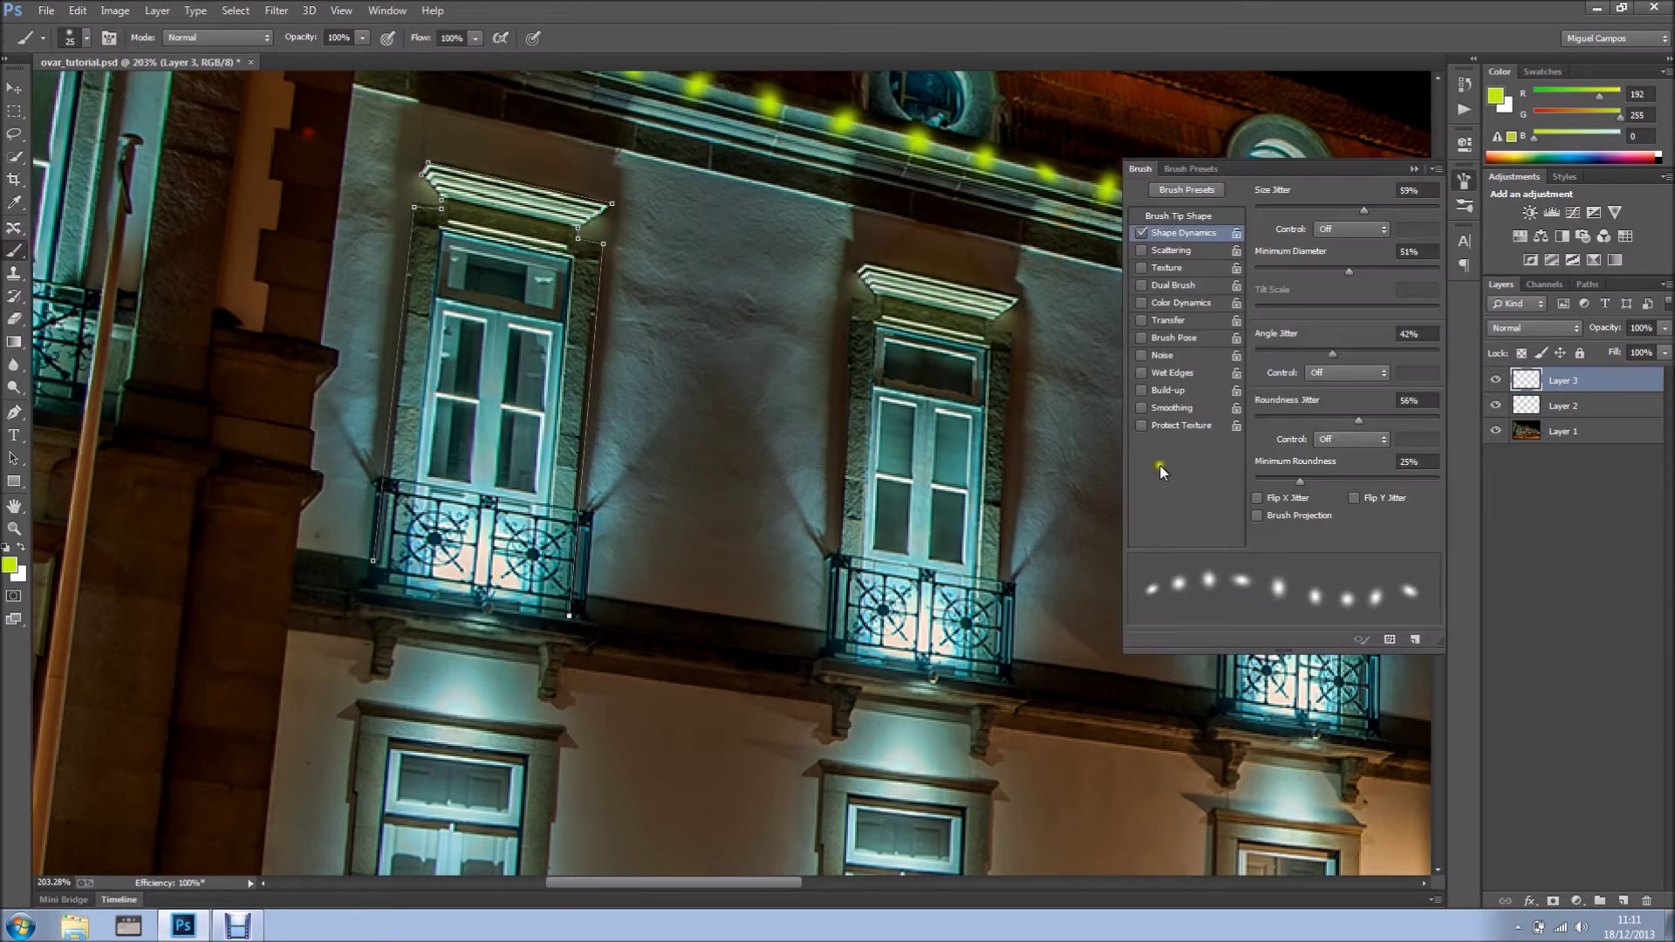
click(1180, 215)
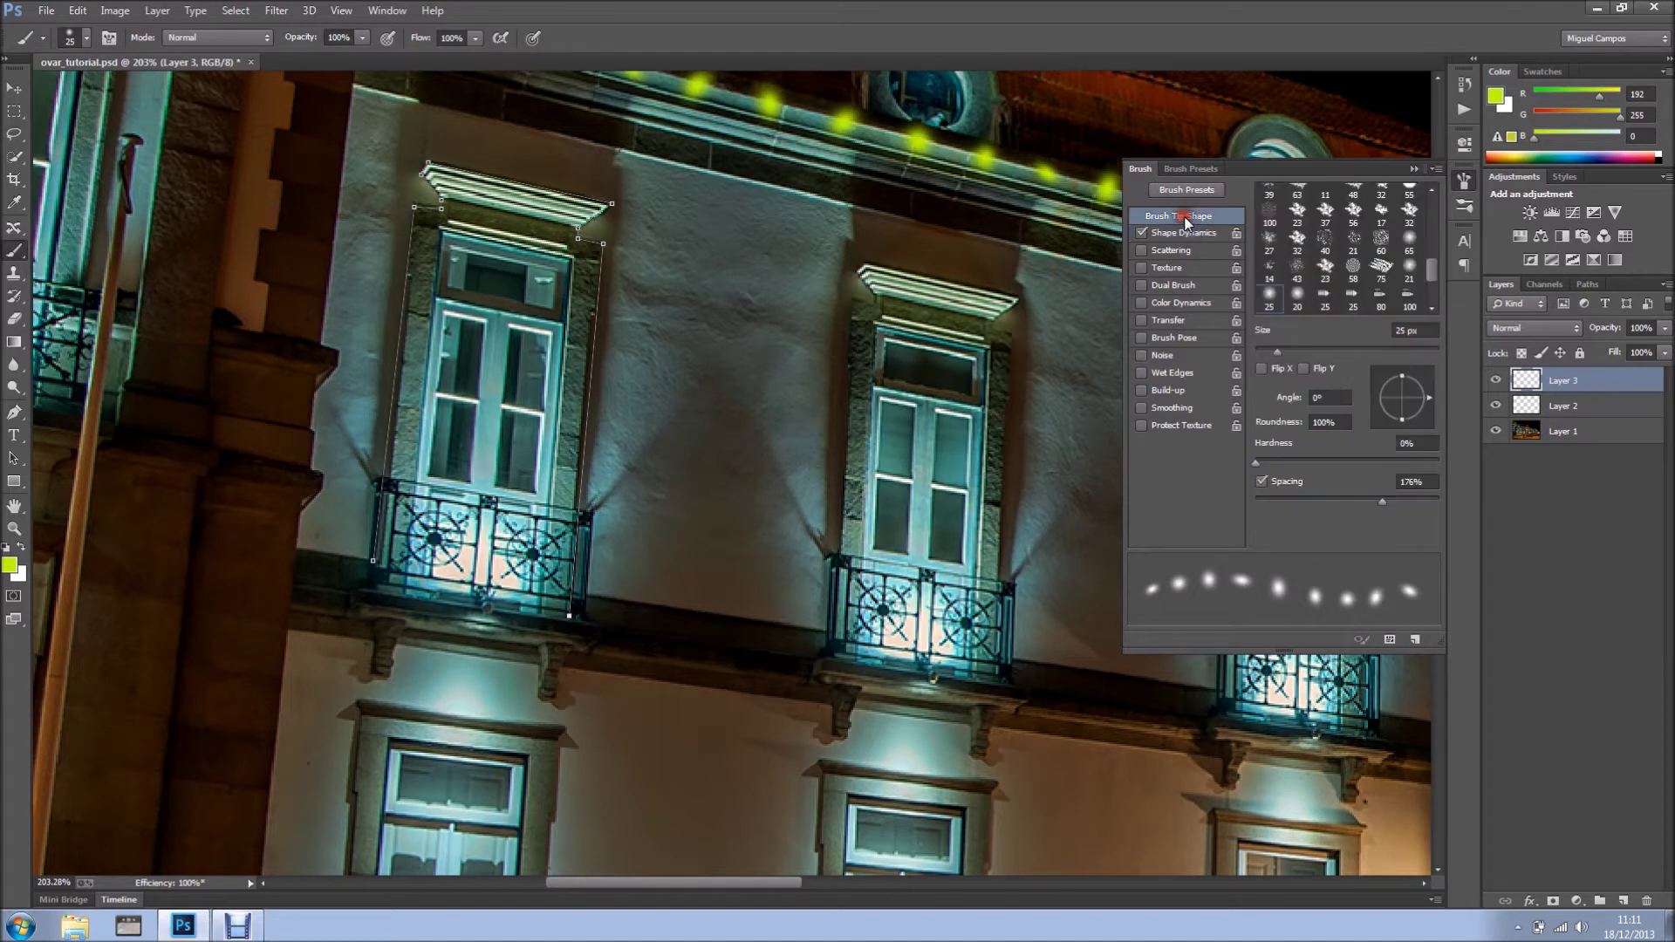
drag(1279, 350, 1274, 354)
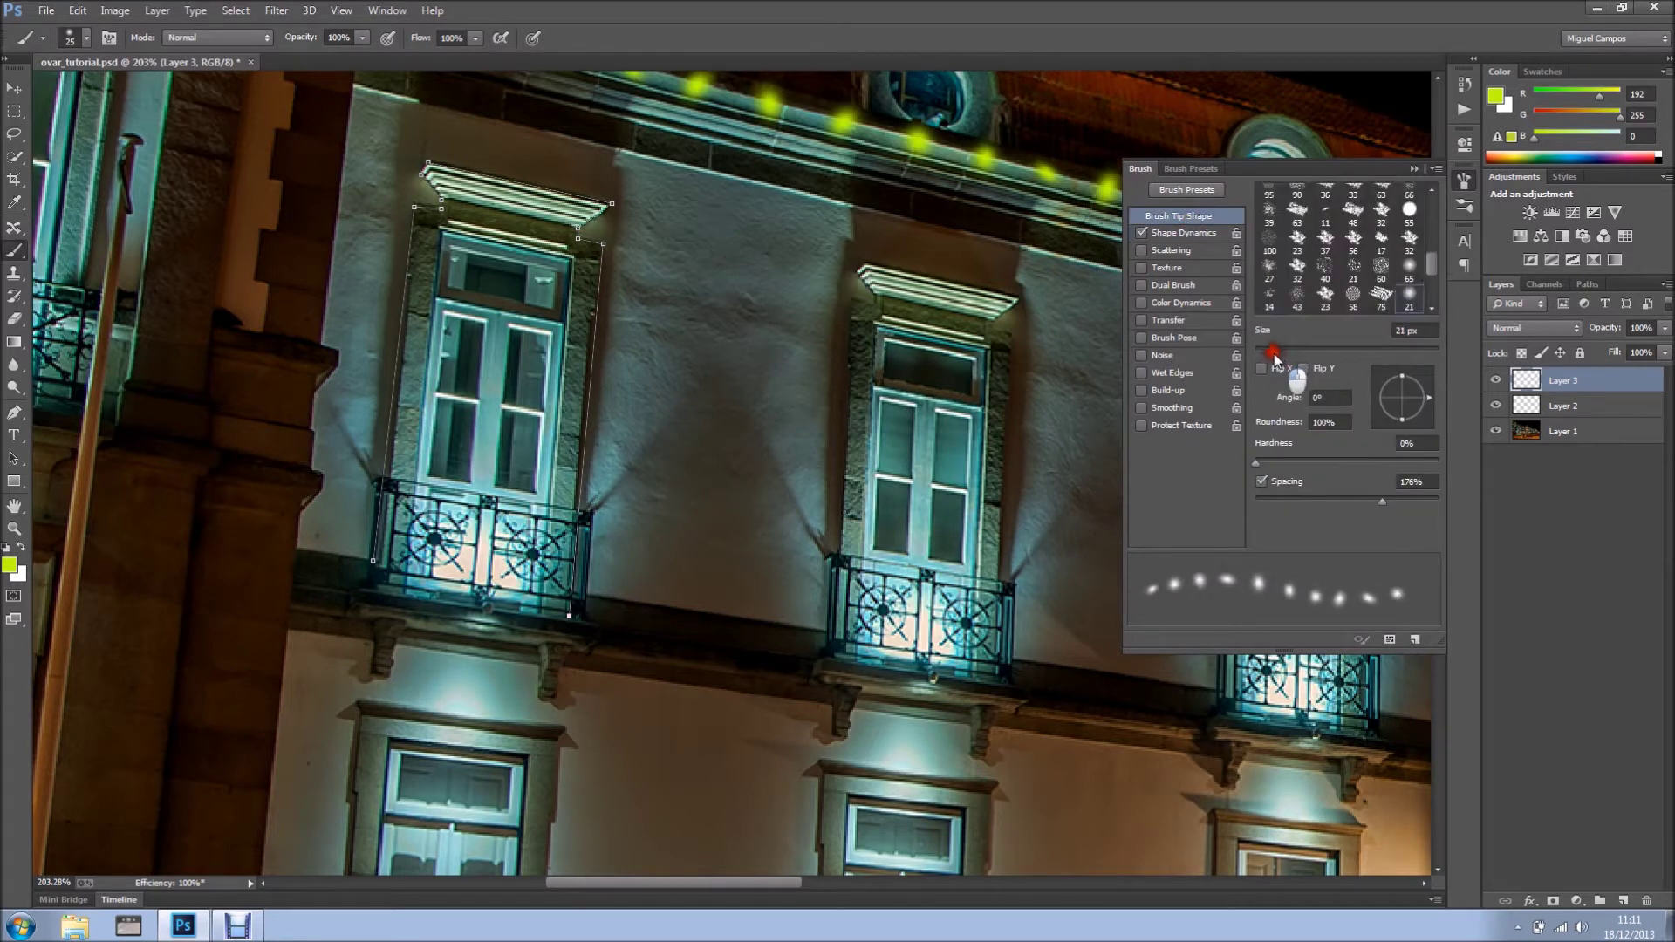
drag(1272, 356, 1265, 354)
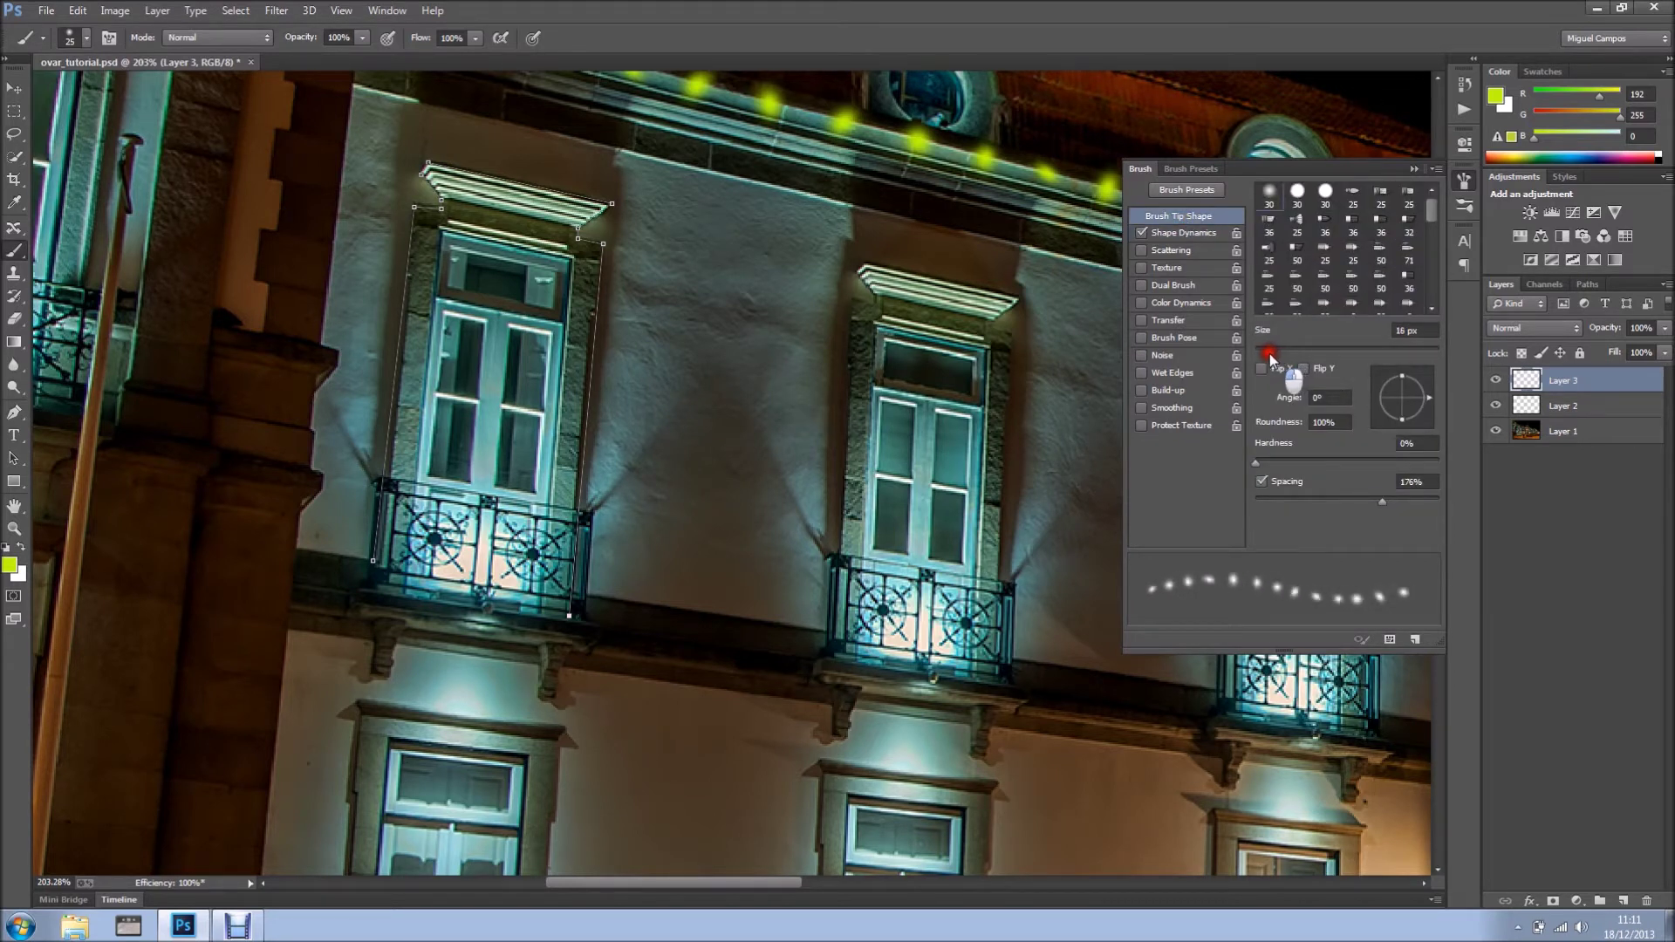
Step: Stroke the left window path with the brush, painting yellow-green dots on Layer 3
click(1413, 169)
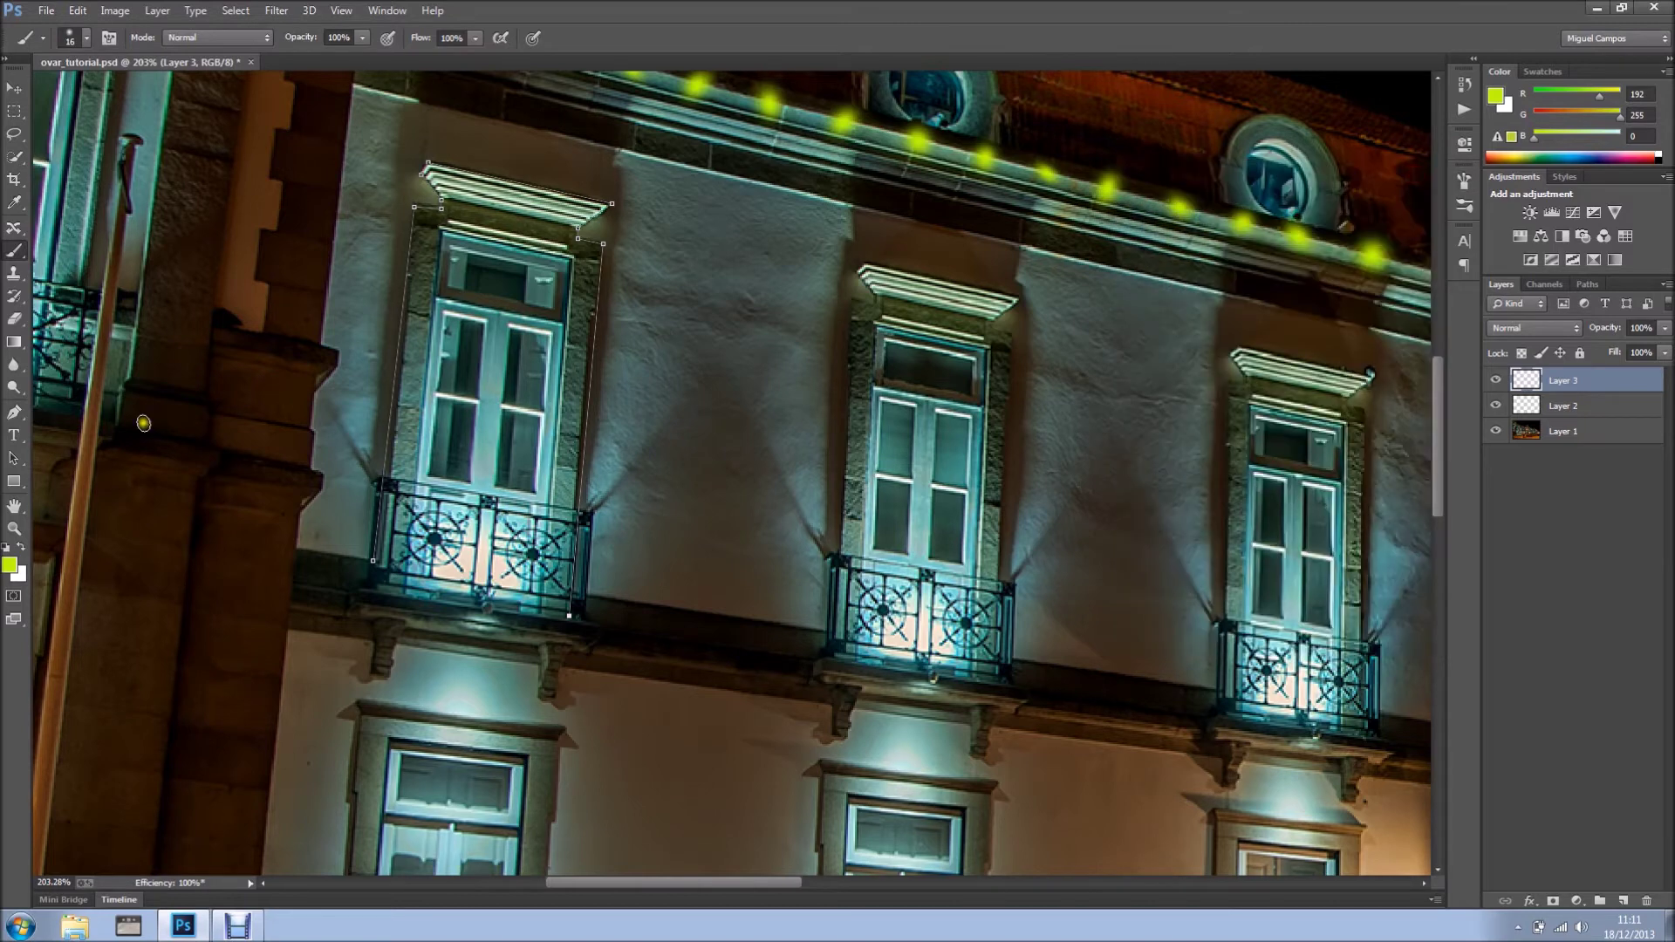
click(14, 412)
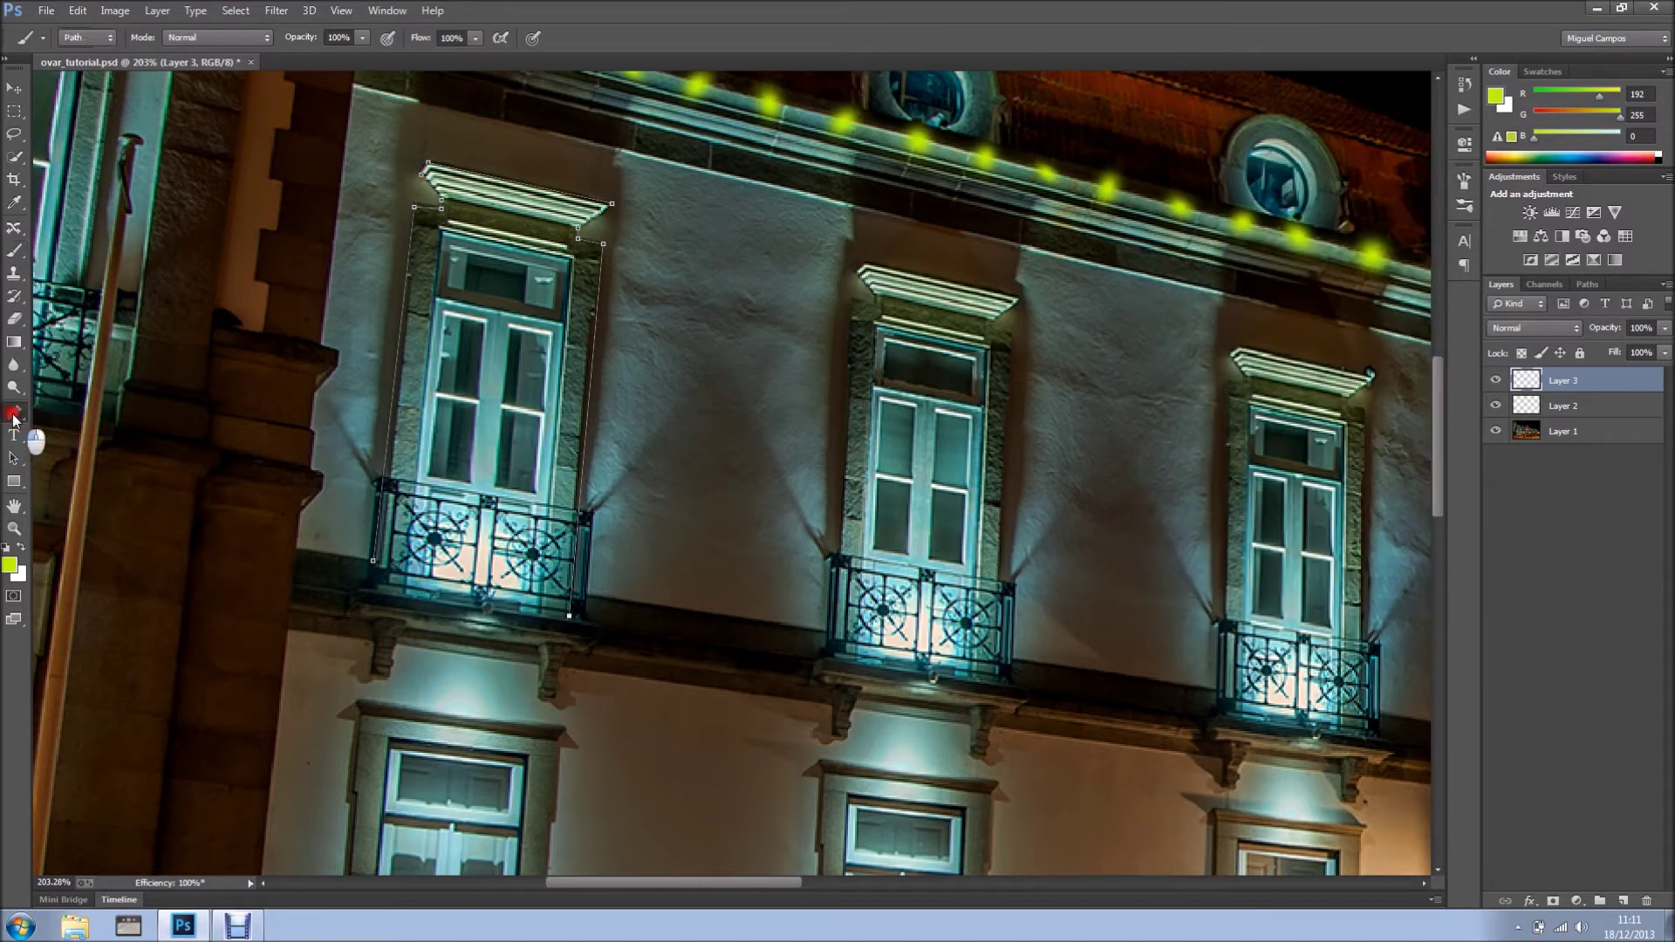
right_click(390, 415)
click(462, 566)
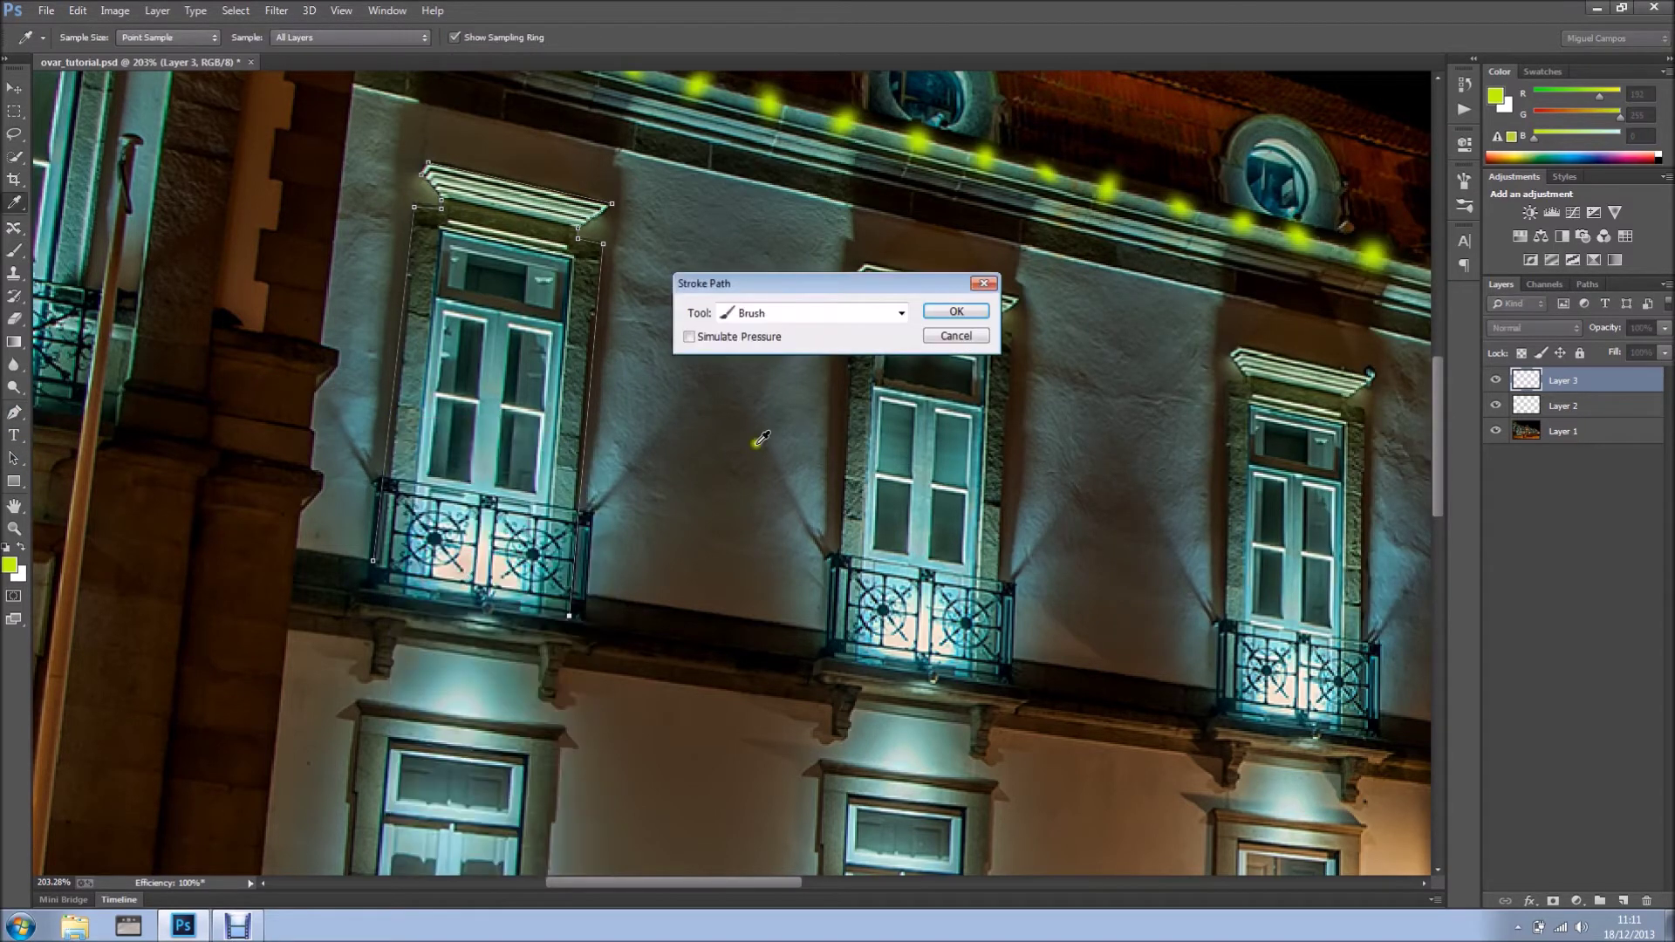
click(960, 311)
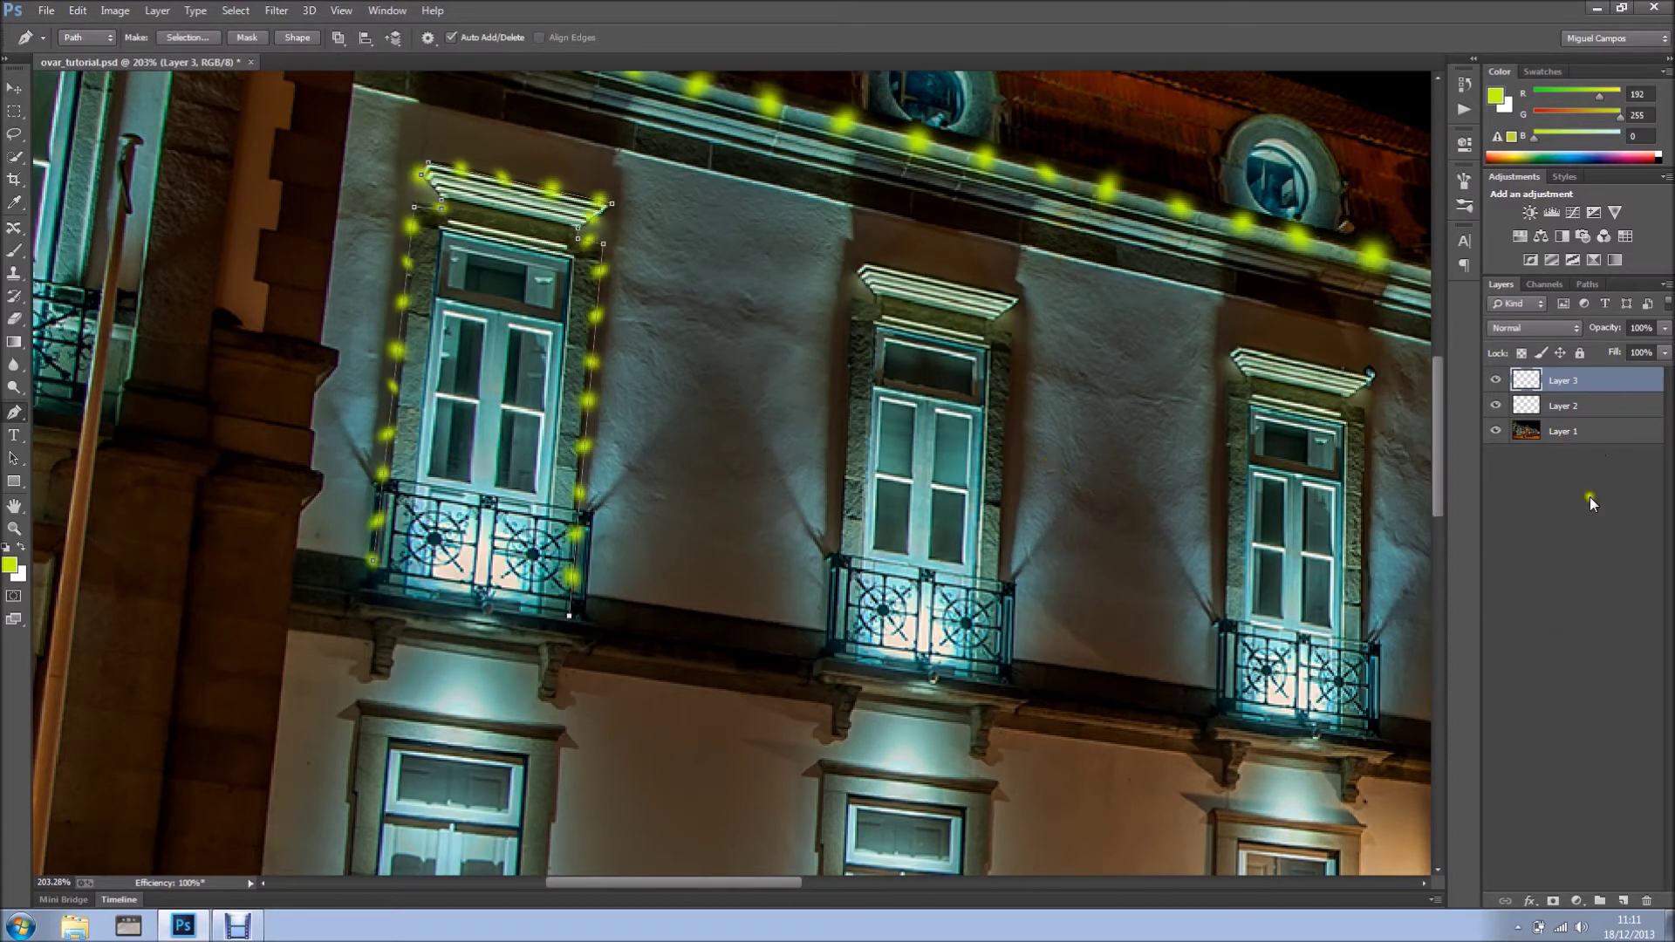
Step: Hide the work path and add a new empty Layer 4
click(1597, 286)
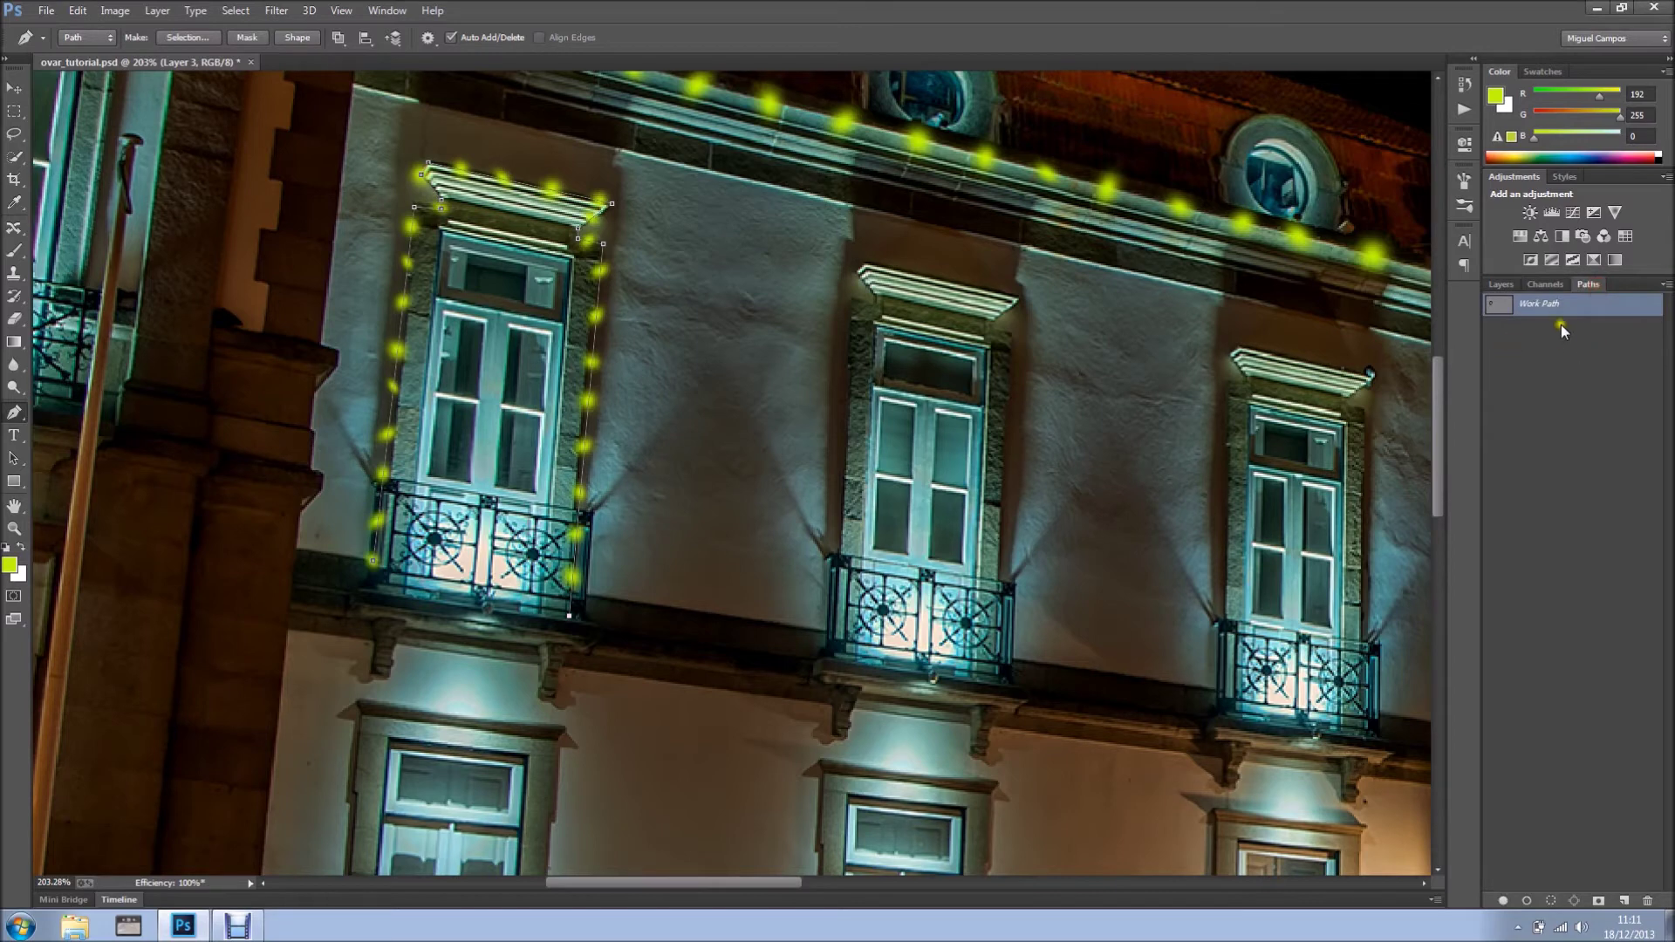
click(1563, 360)
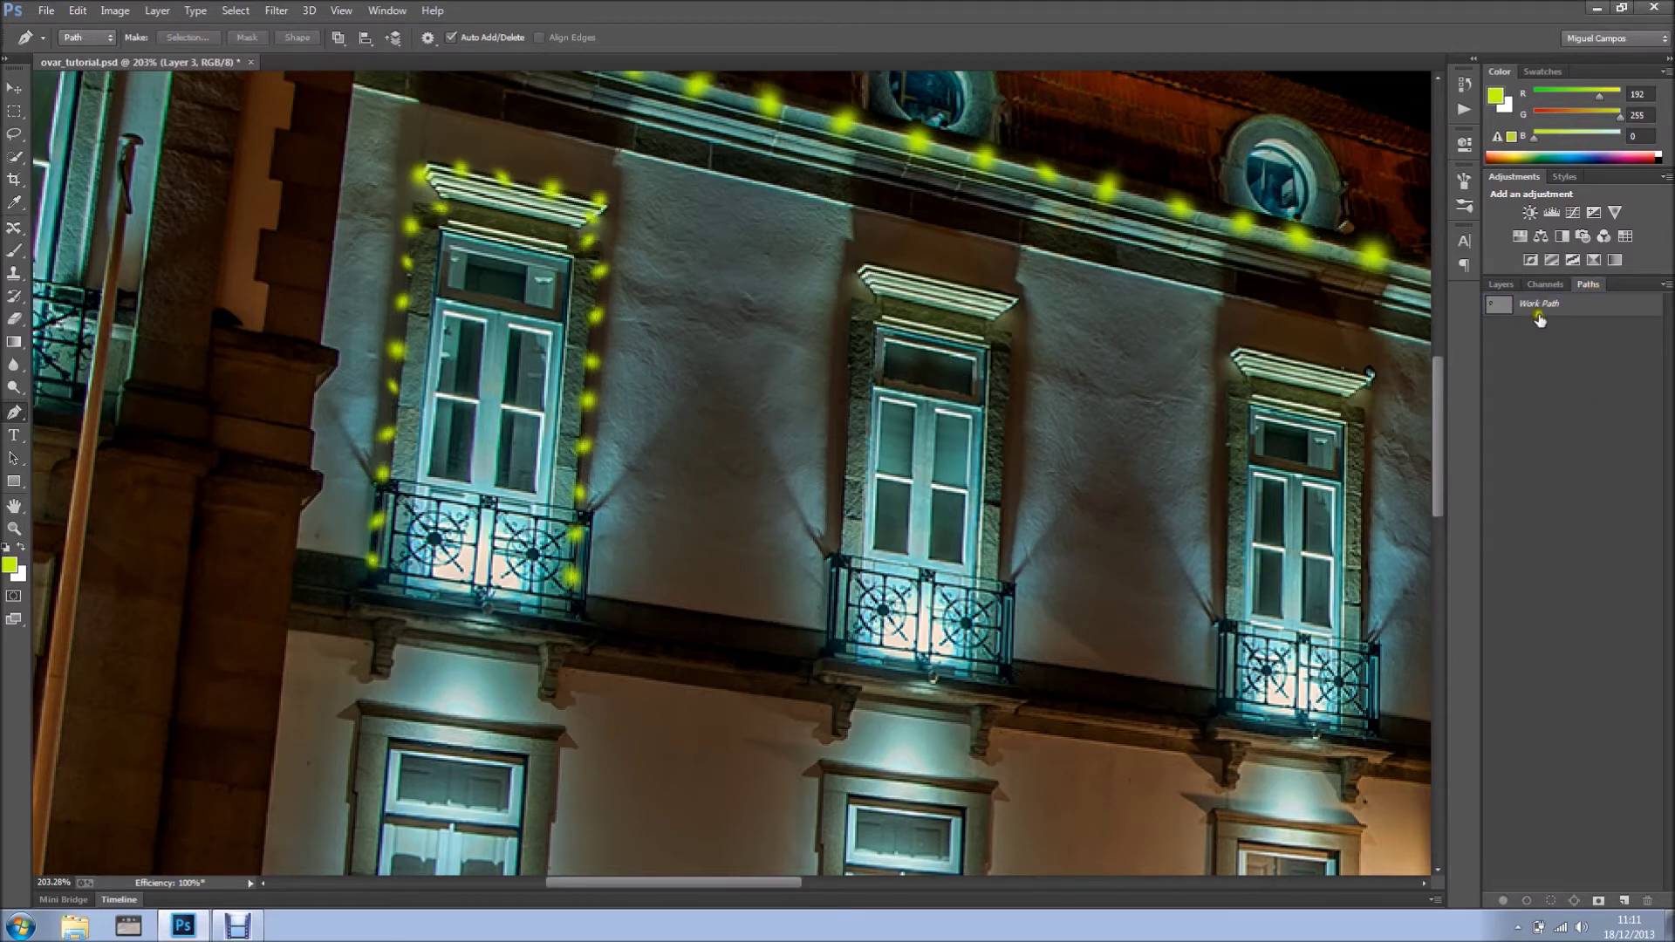
click(1504, 285)
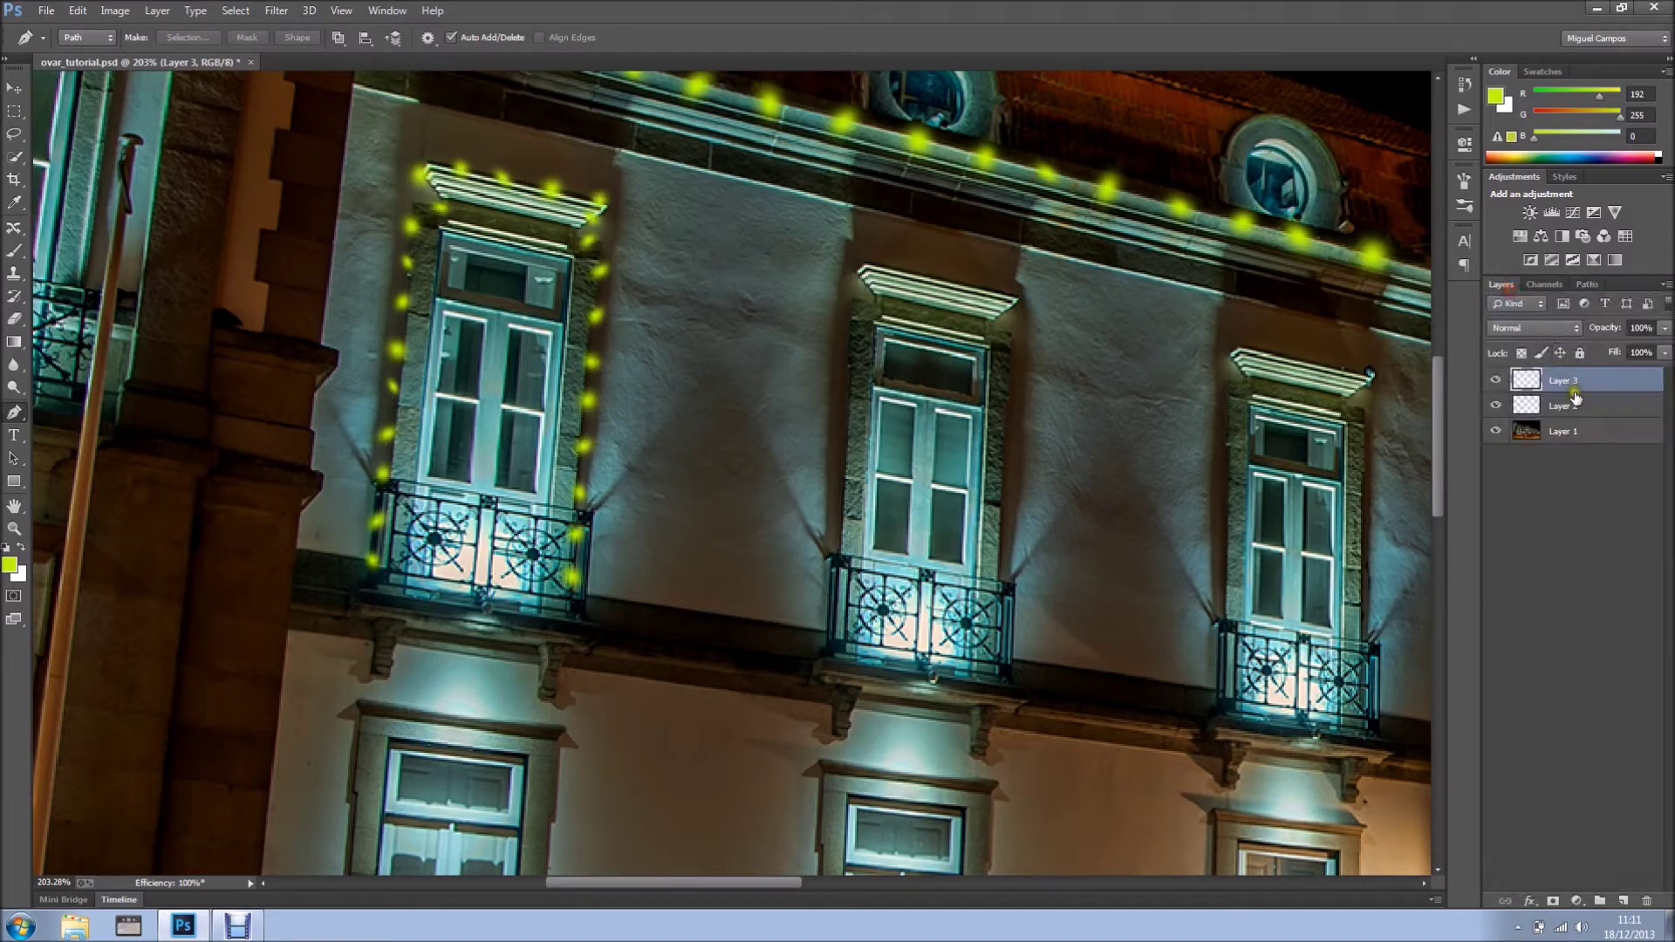
click(1623, 901)
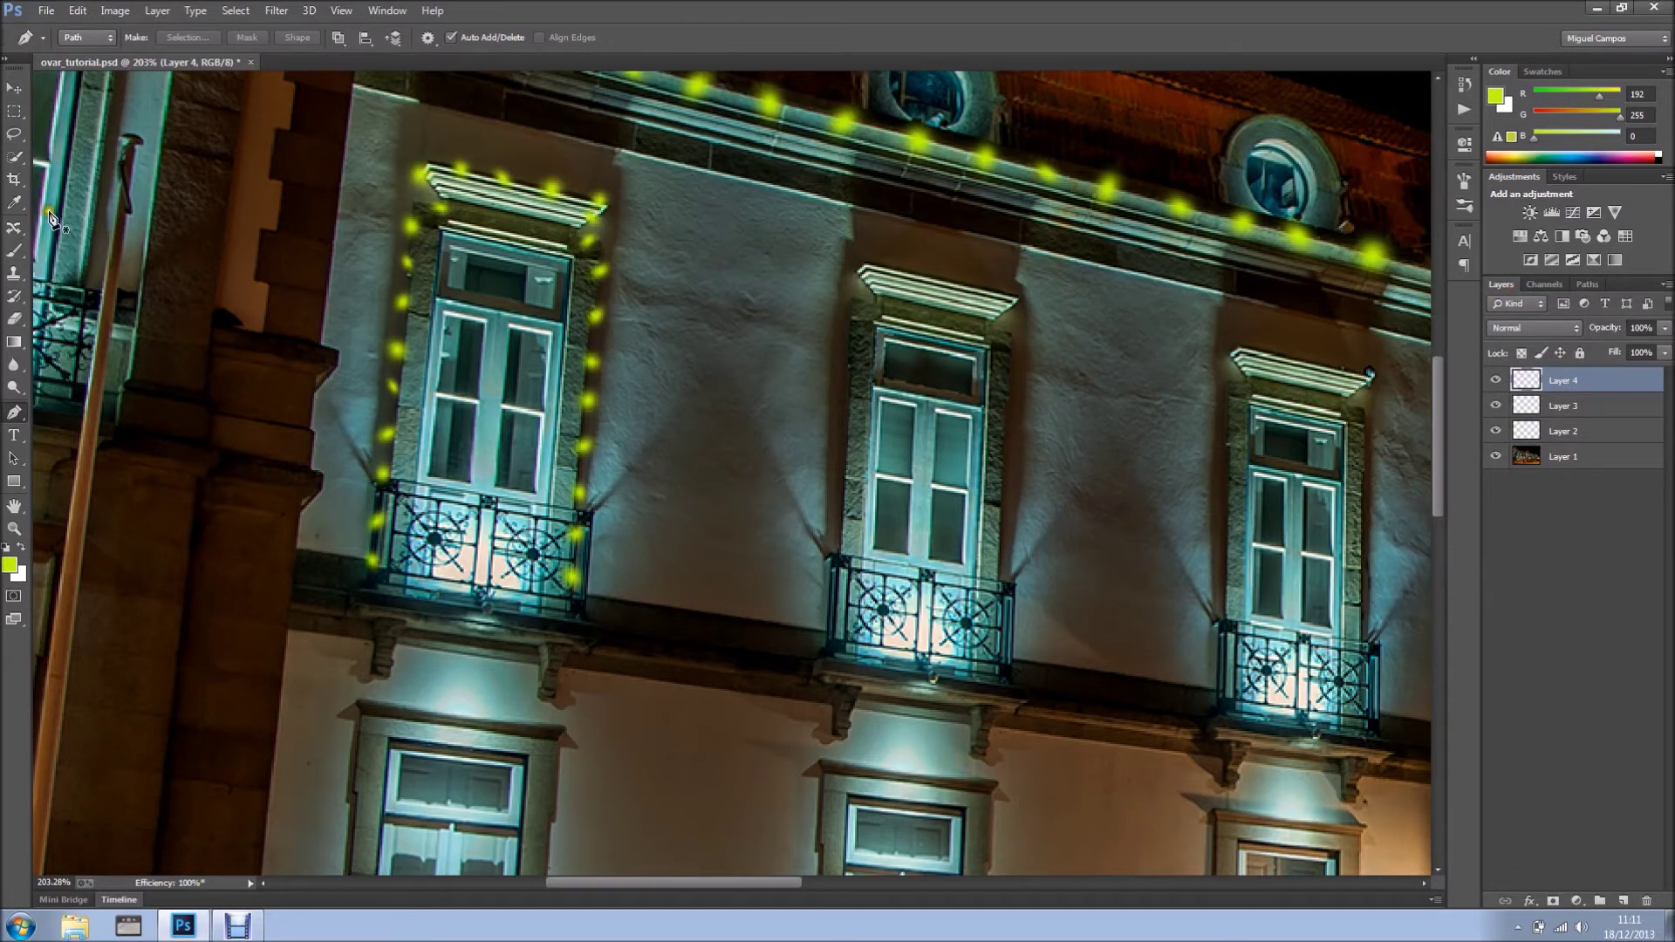
Step: Paint straight dot lines up the middle window's left edge to its top-left corner
click(15, 252)
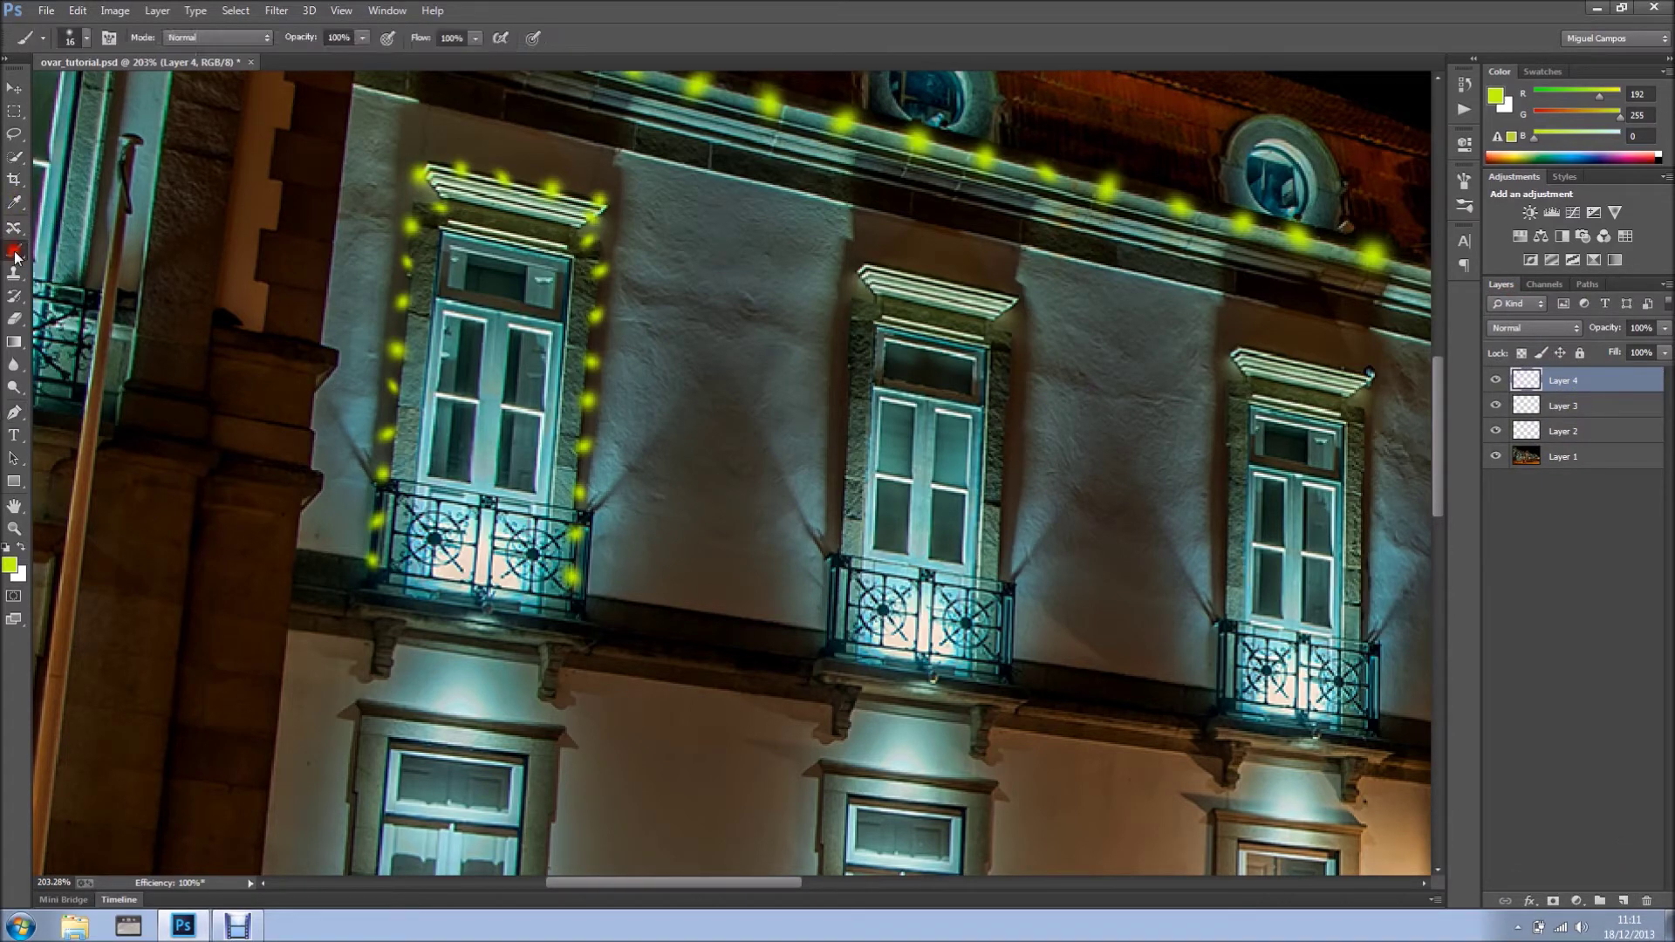
click(831, 628)
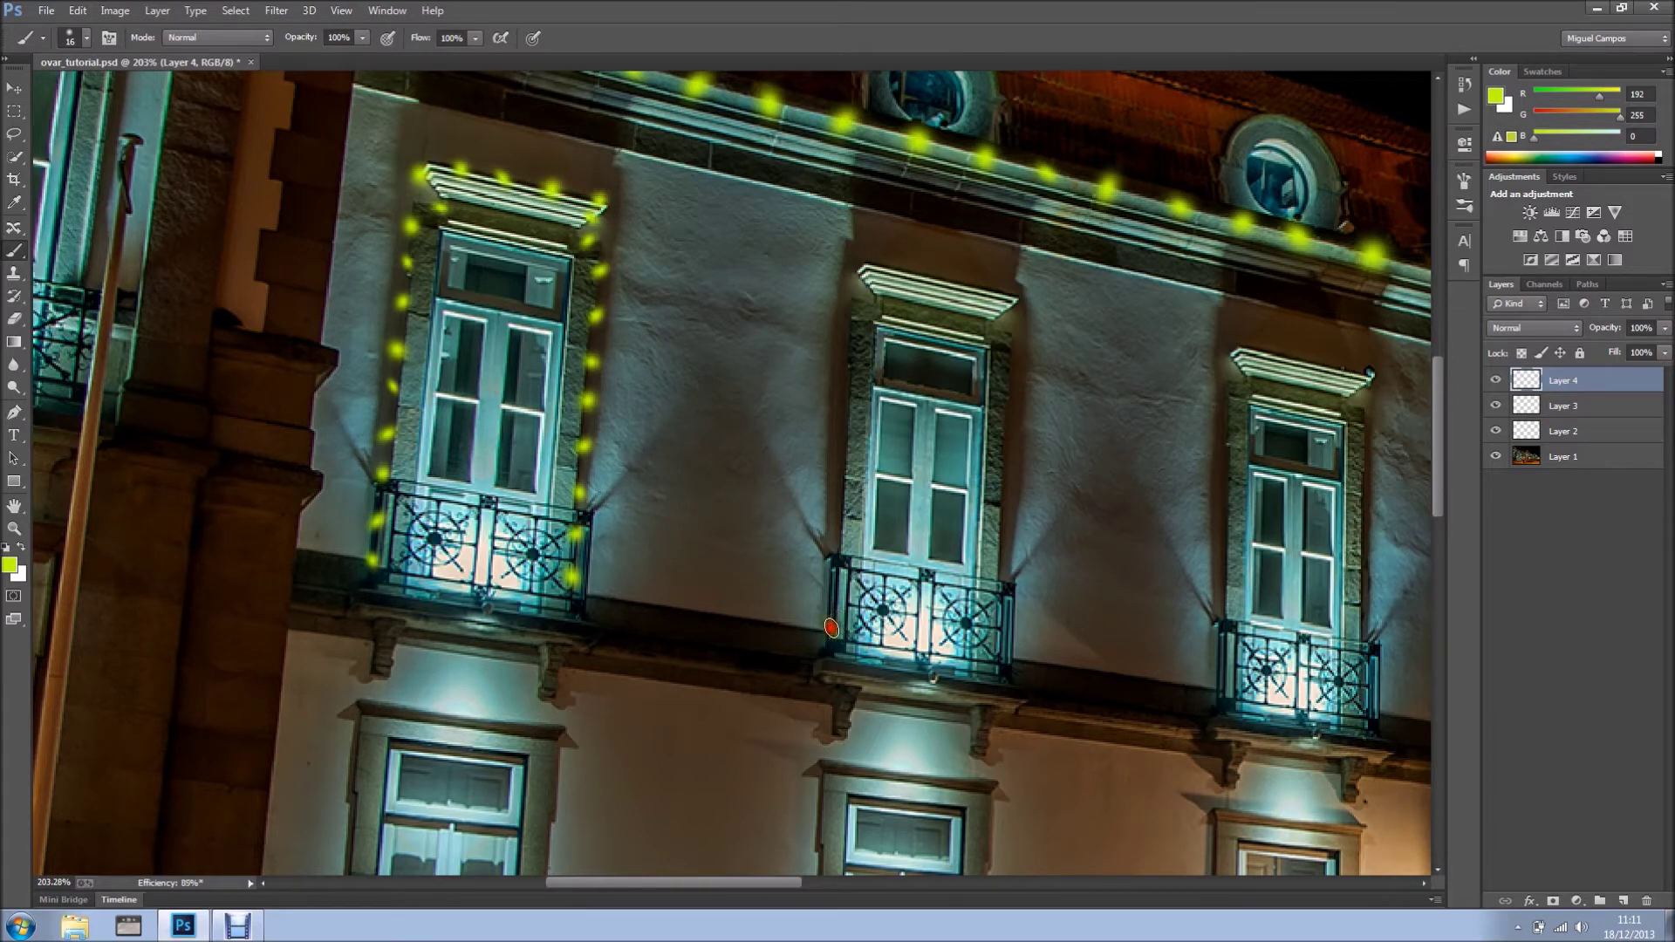
shift+click(847, 295)
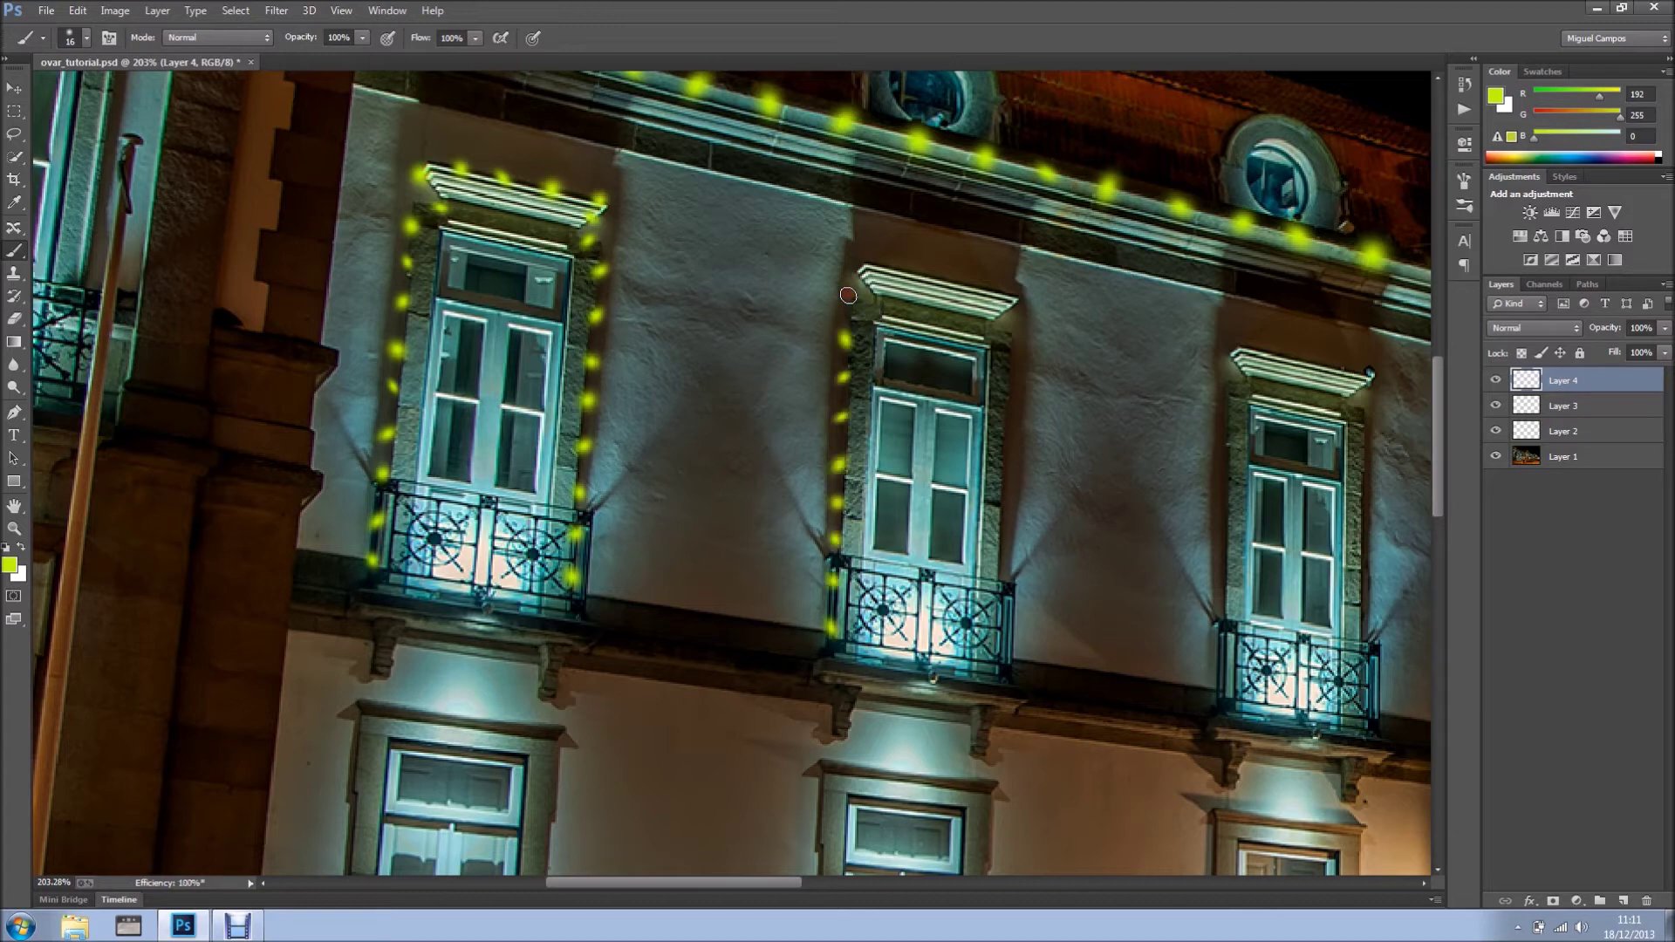
click(848, 295)
click(872, 301)
click(855, 269)
click(871, 260)
Step: Paint dots along the middle cornice's top and down the window's right side
click(1019, 302)
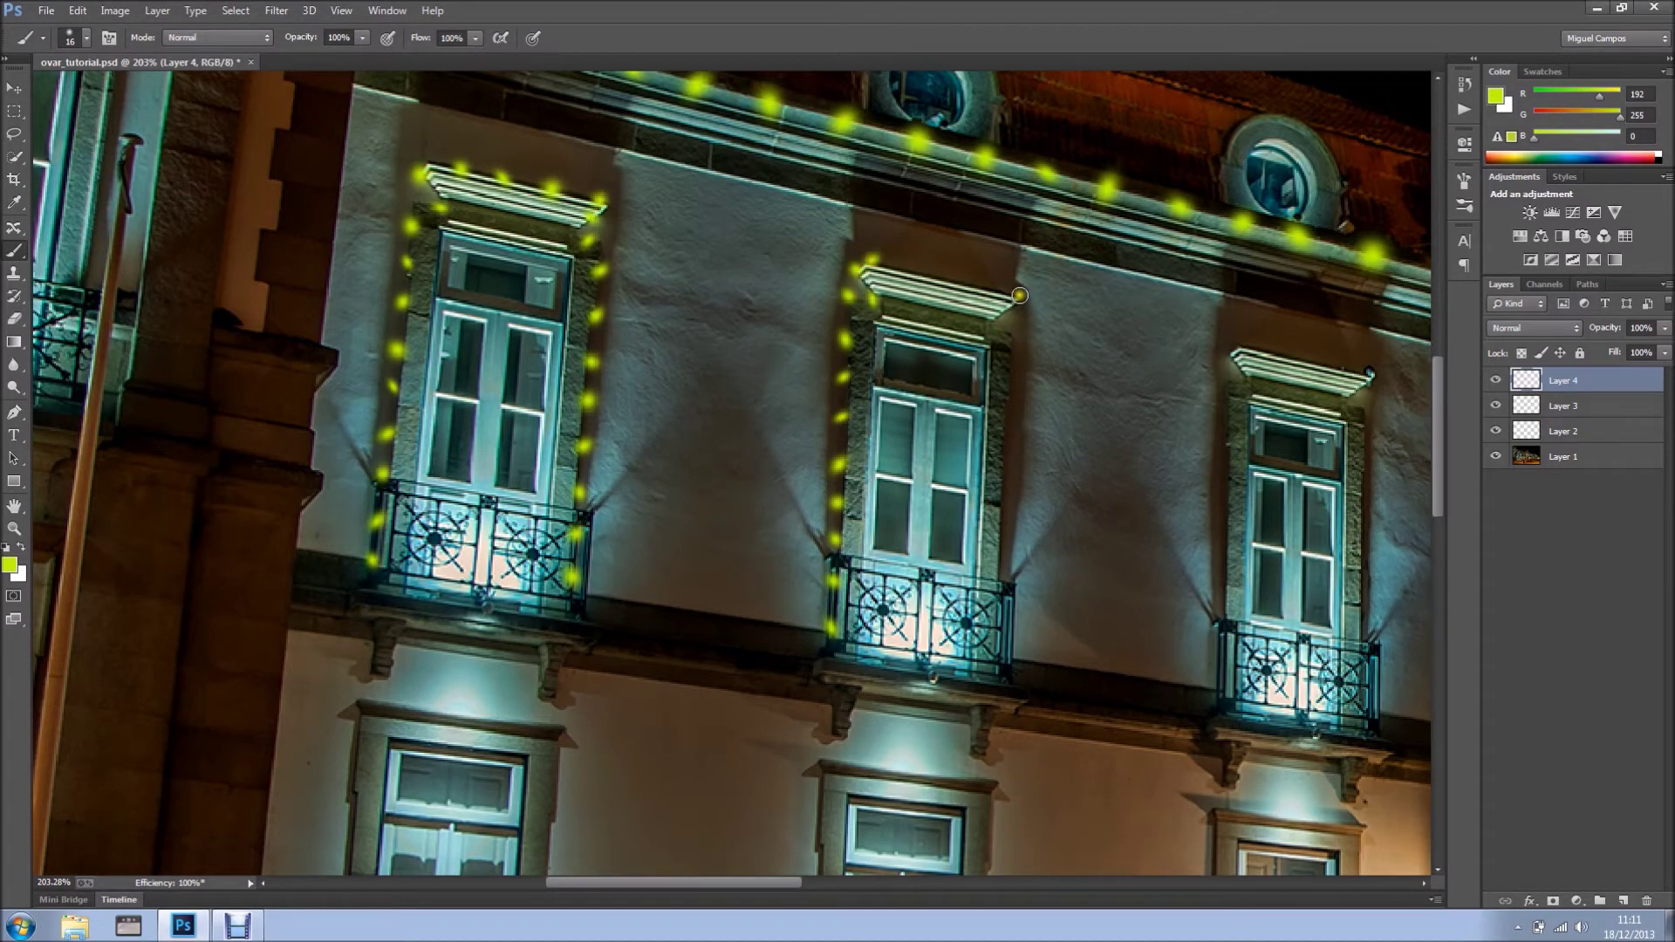
click(910, 268)
click(947, 276)
click(993, 286)
click(1023, 299)
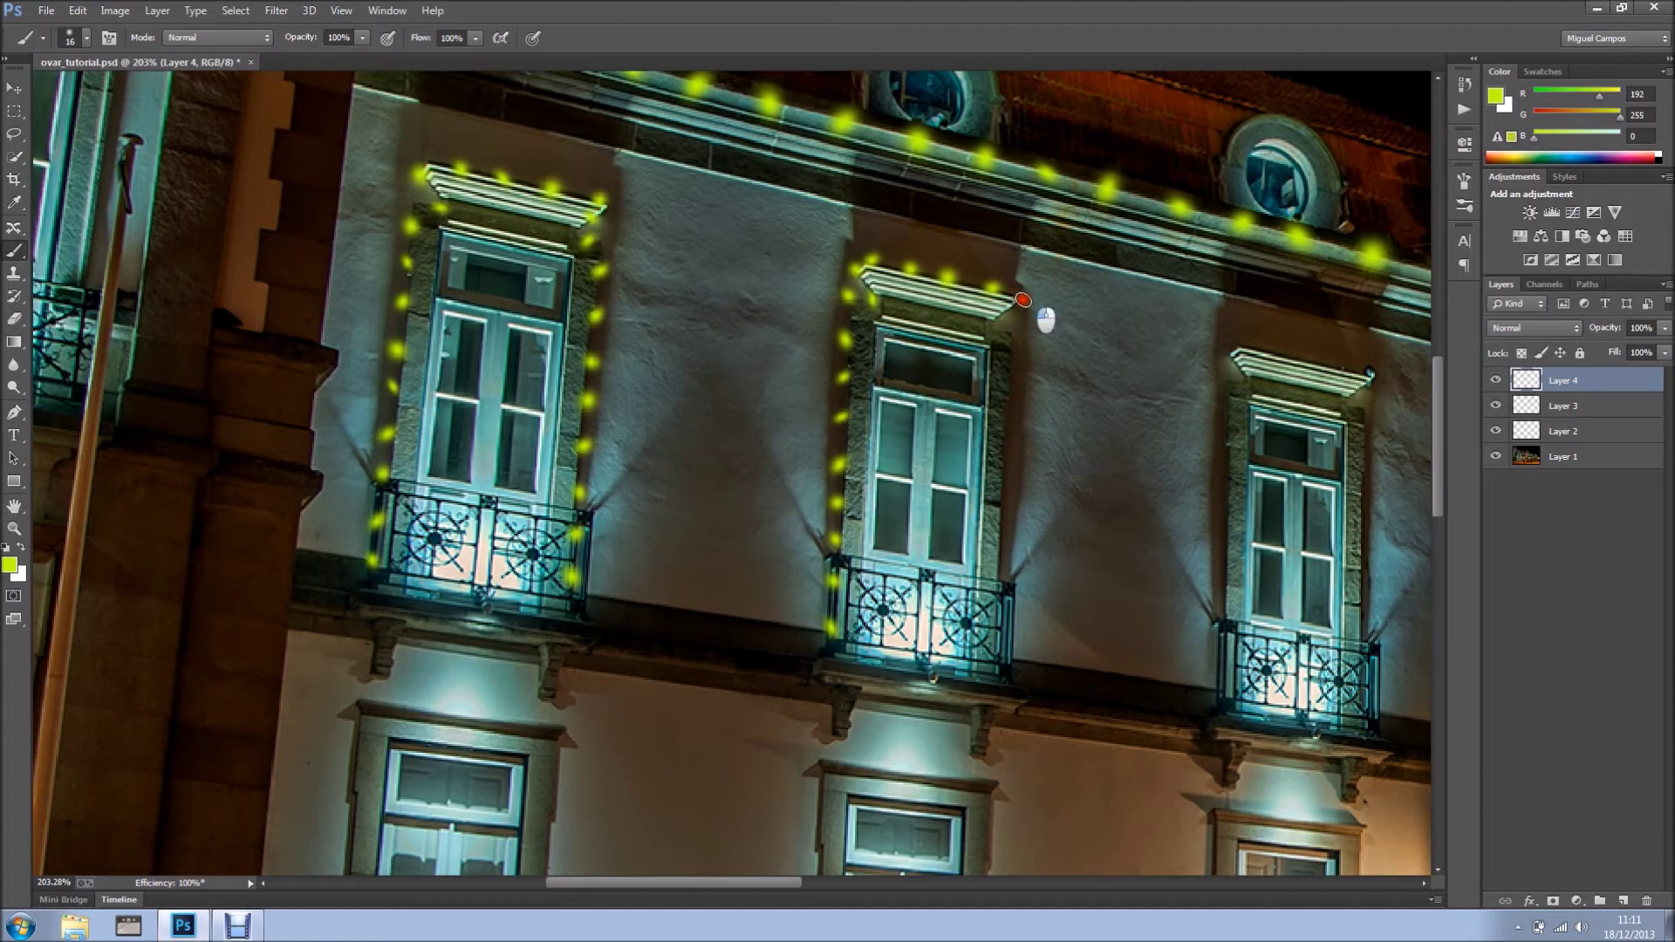
click(1018, 338)
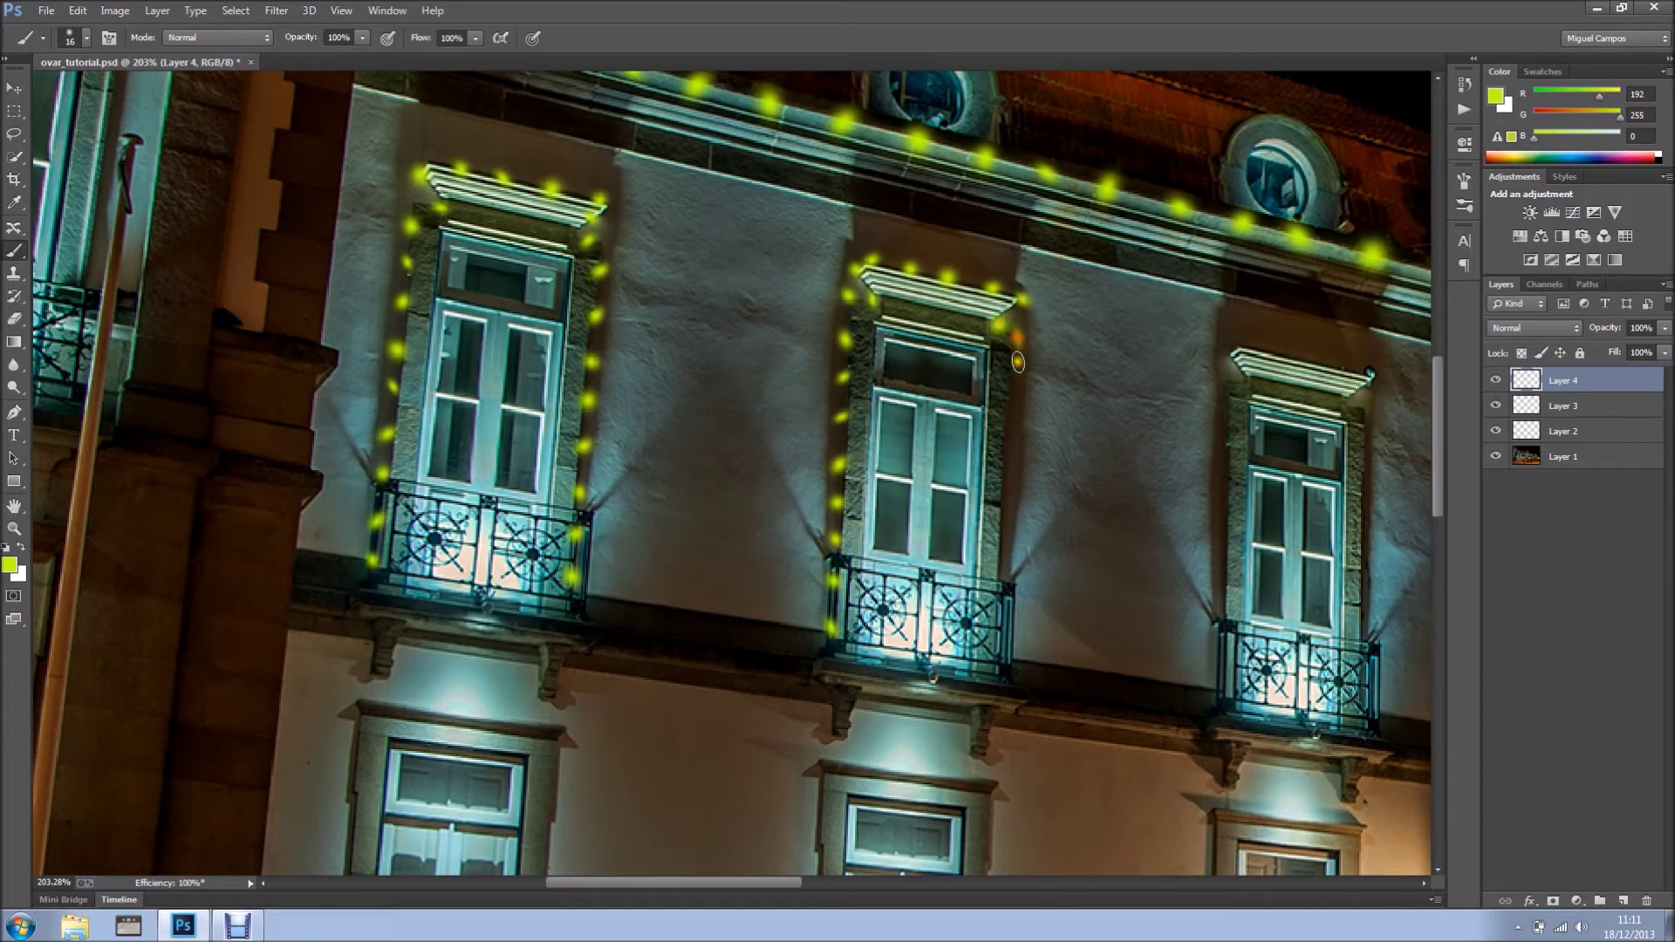
shift+click(1000, 676)
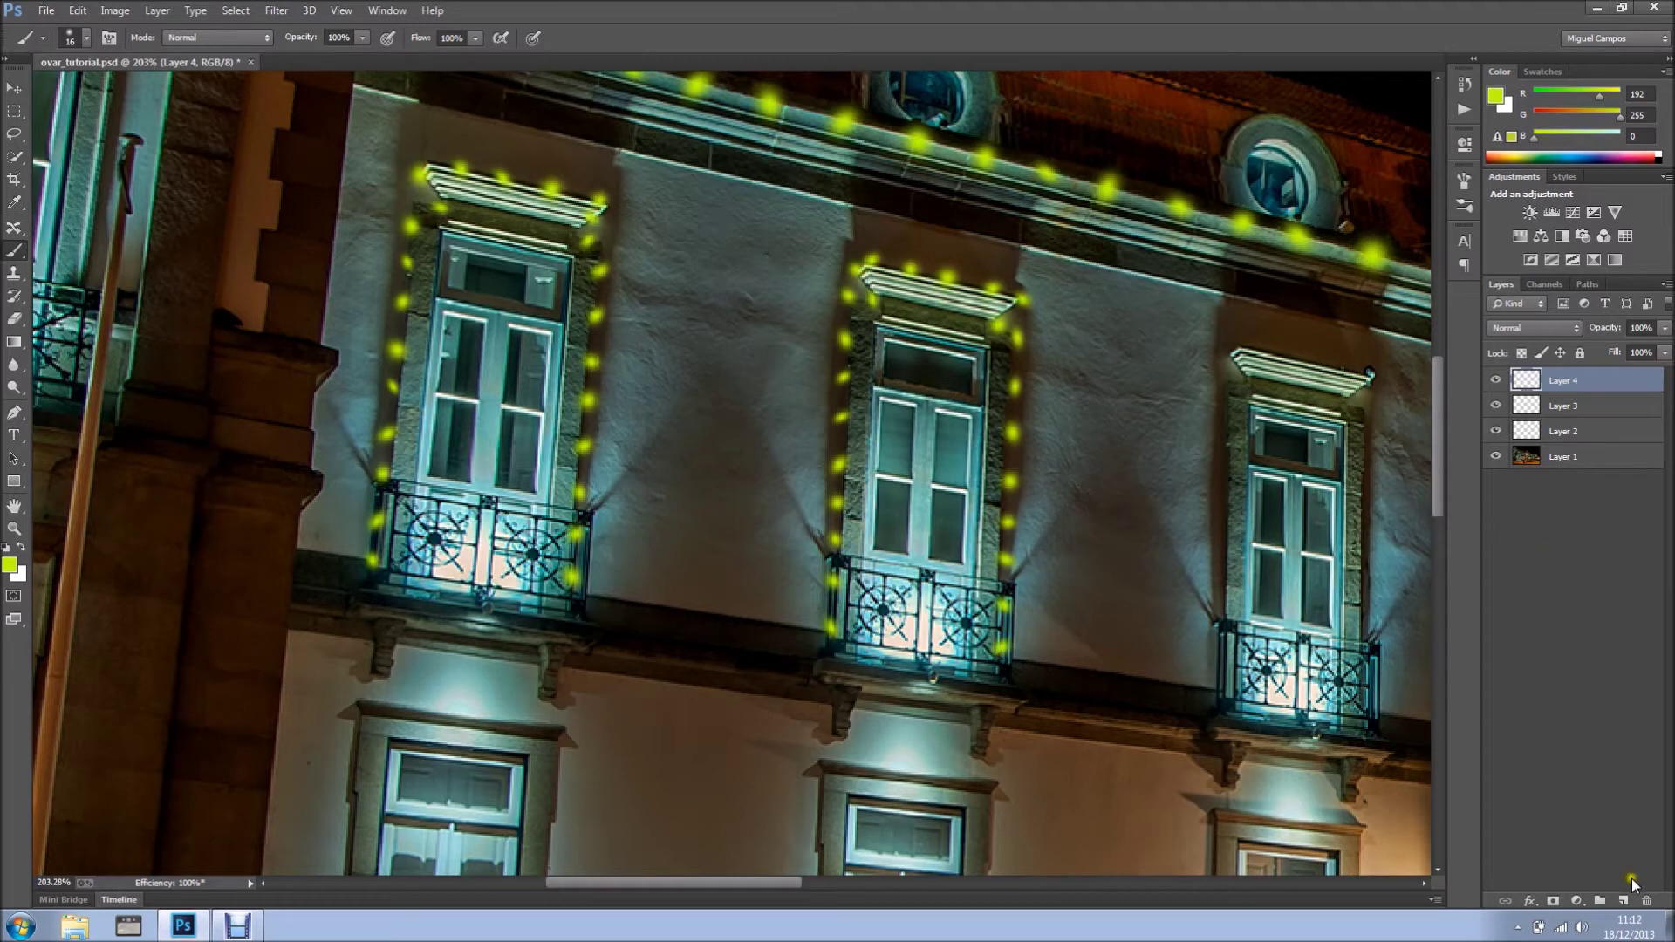
Step: Add Layer 5 and dot the right upper window's left side and top-left corner
click(1624, 901)
drag(1317, 628, 959, 602)
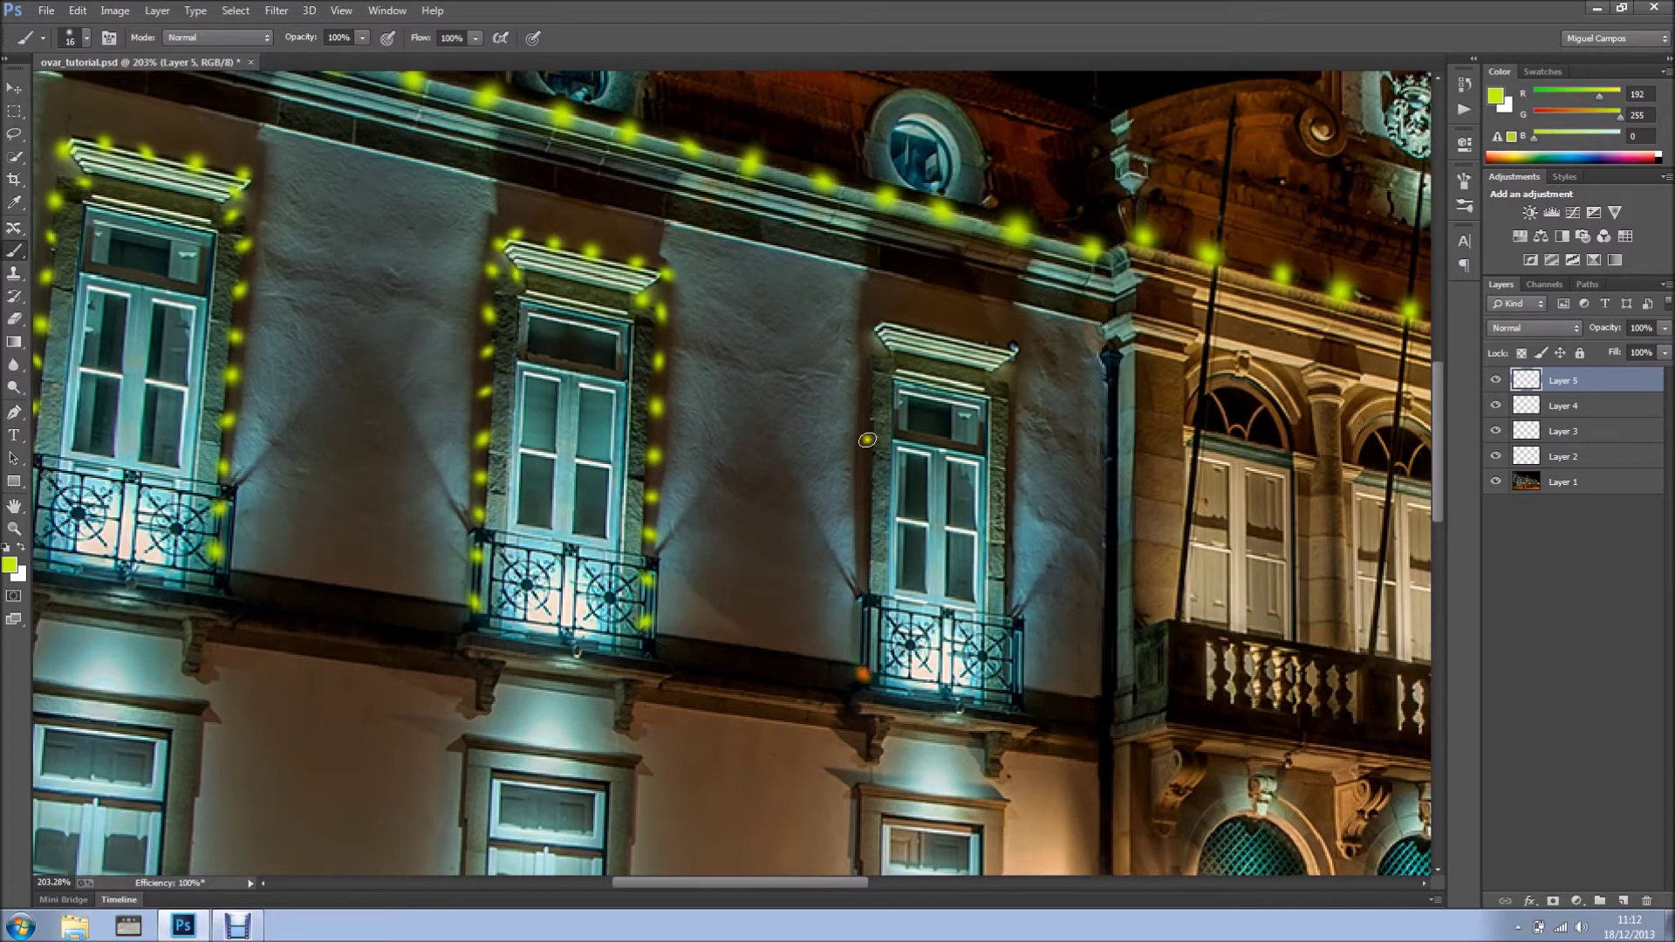
click(866, 362)
shift+click(866, 362)
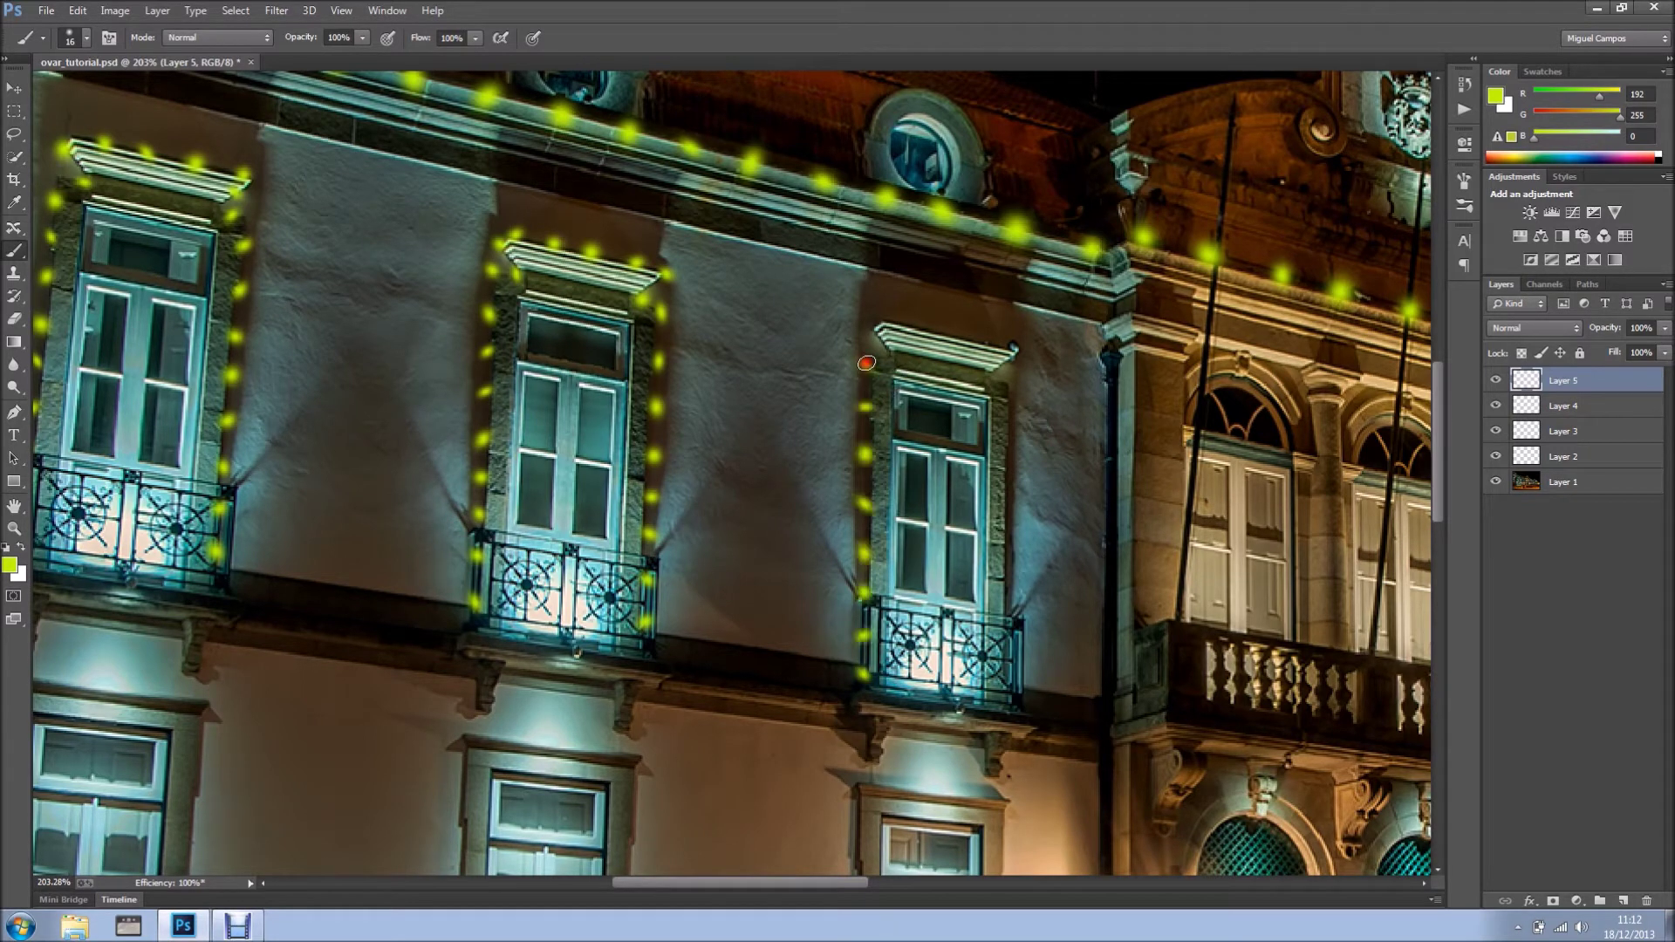
click(890, 351)
click(877, 325)
Step: Dot the right window's cornice and right edge, then move the view to the lower facade
shift+click(1016, 350)
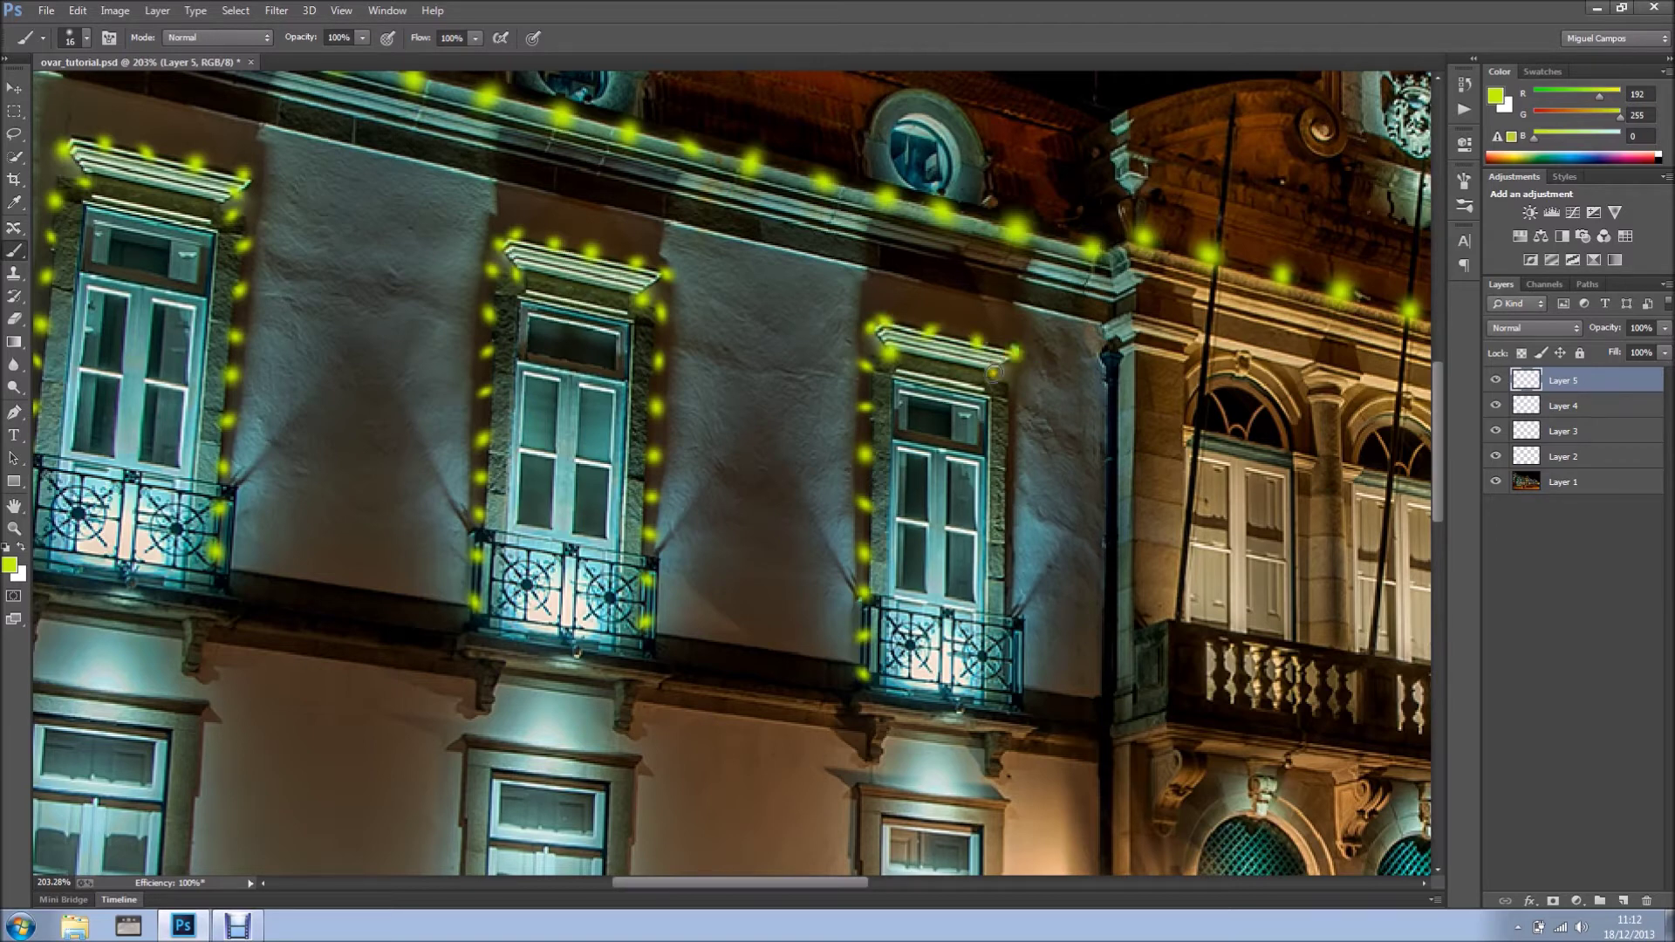
click(994, 375)
click(1015, 386)
shift+click(1007, 701)
scroll(986, 610, down, 3)
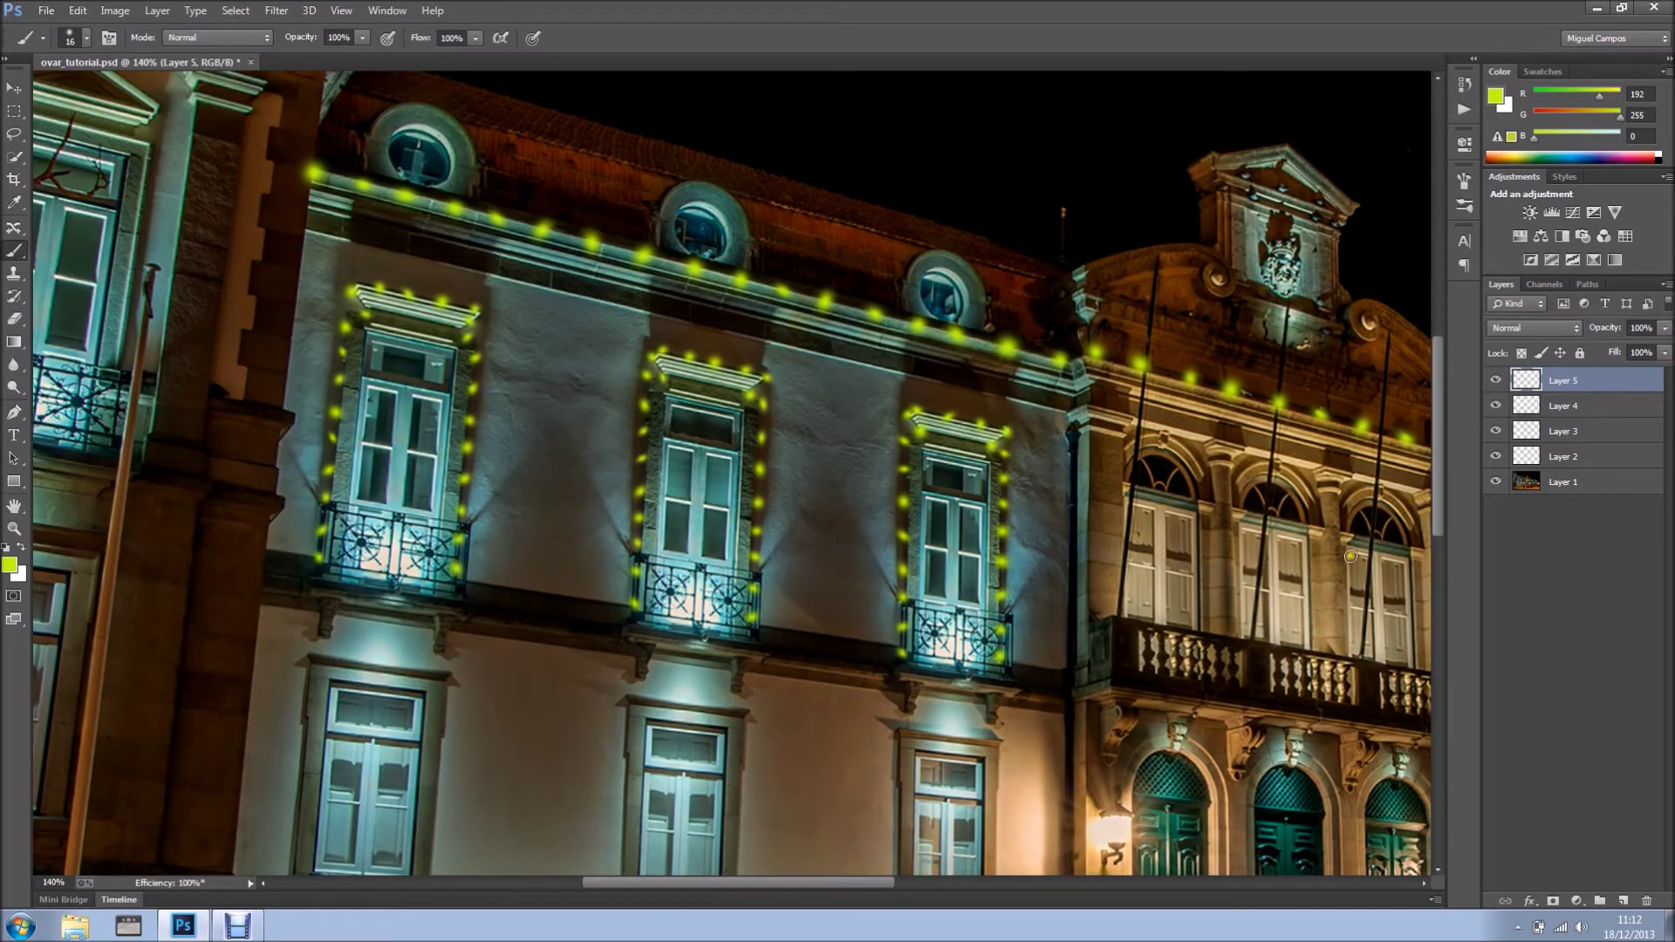
mouse_move(1051, 609)
mouse_down()
mouse_move(1002, 489)
mouse_move(1040, 447)
mouse_move(1143, 392)
mouse_move(1223, 410)
mouse_up()
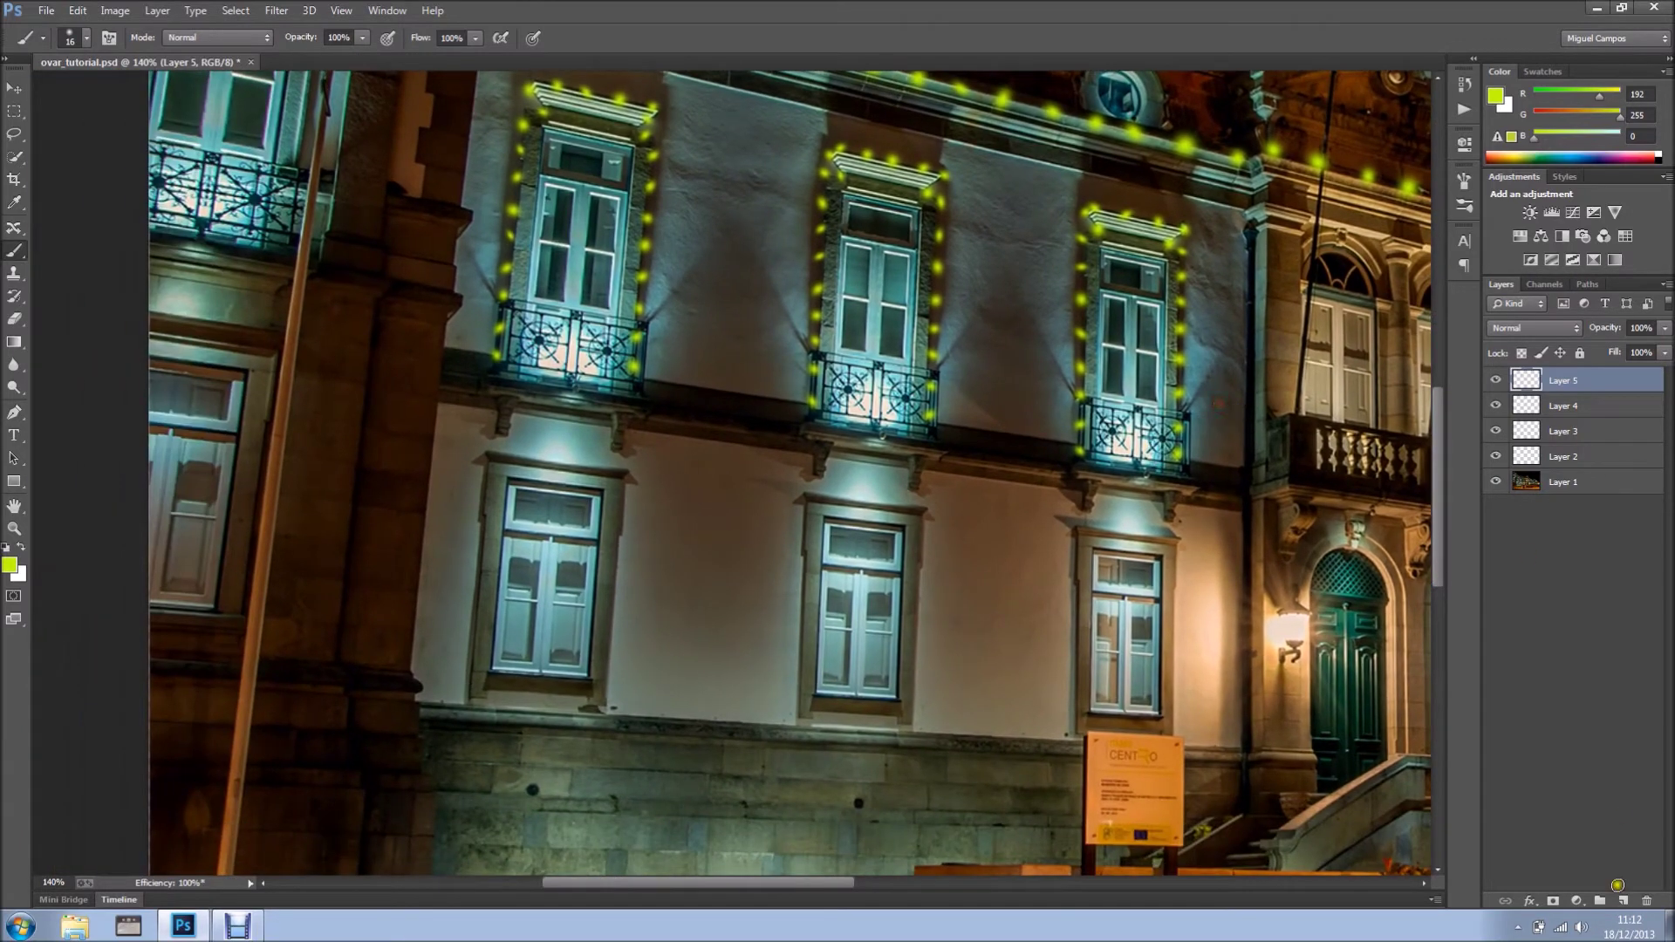
Step: Add Layer 6 and outline the first lower window with yellow dots on all sides
click(1623, 900)
scroll(580, 537, up, 2)
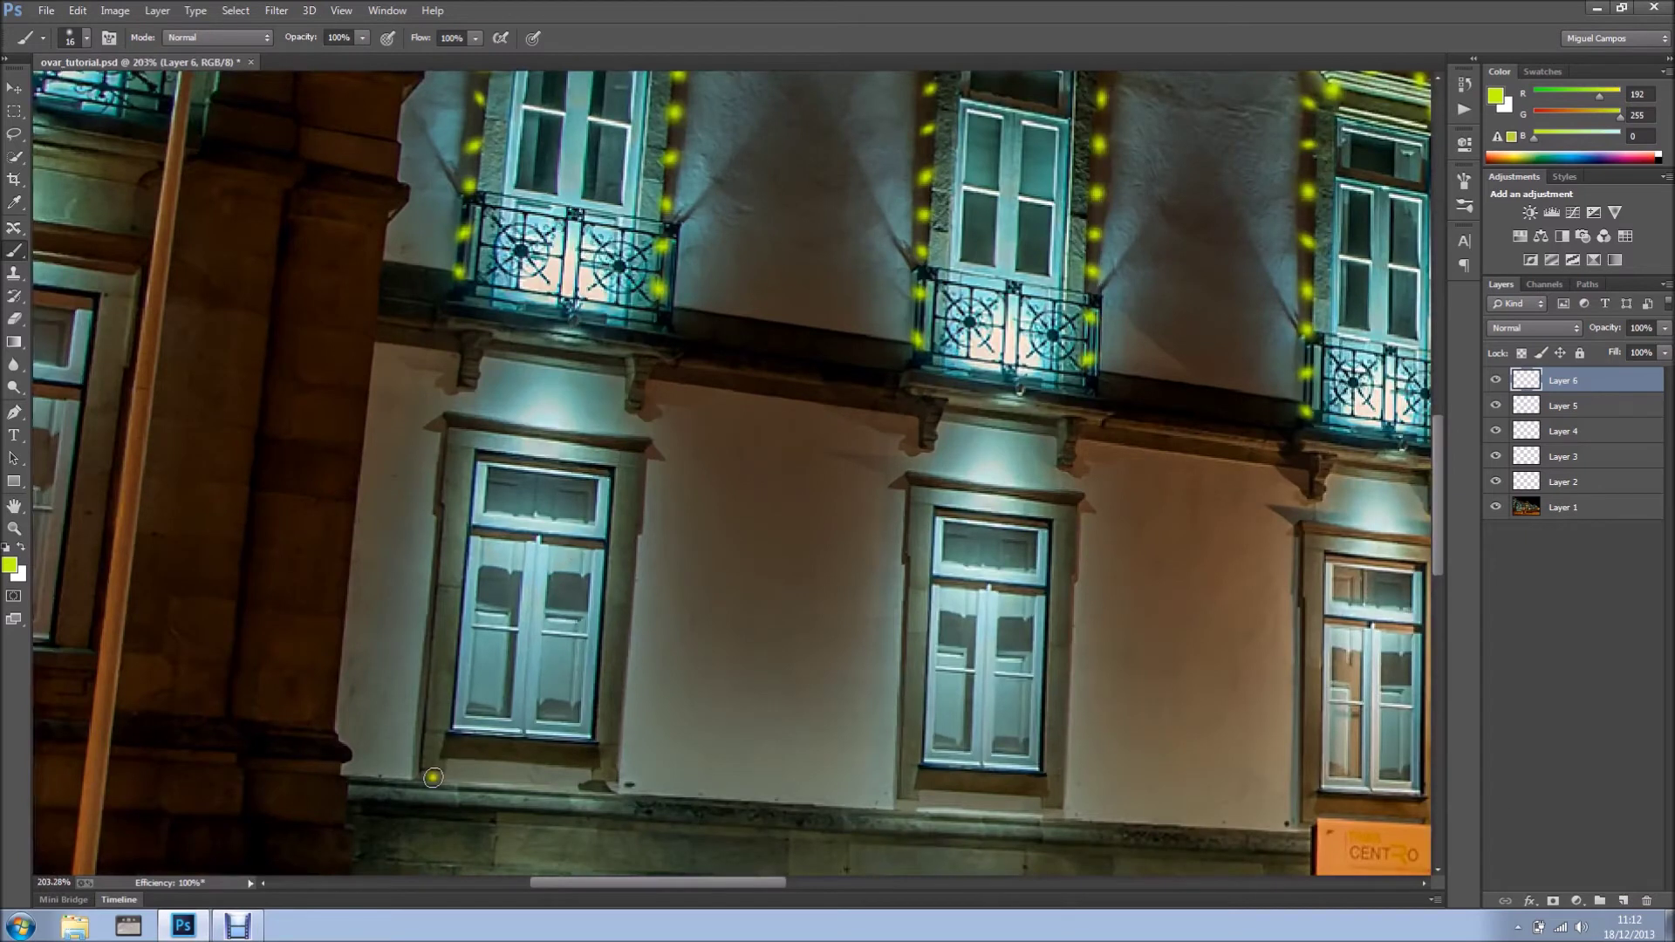
click(416, 765)
click(445, 440)
shift+click(446, 433)
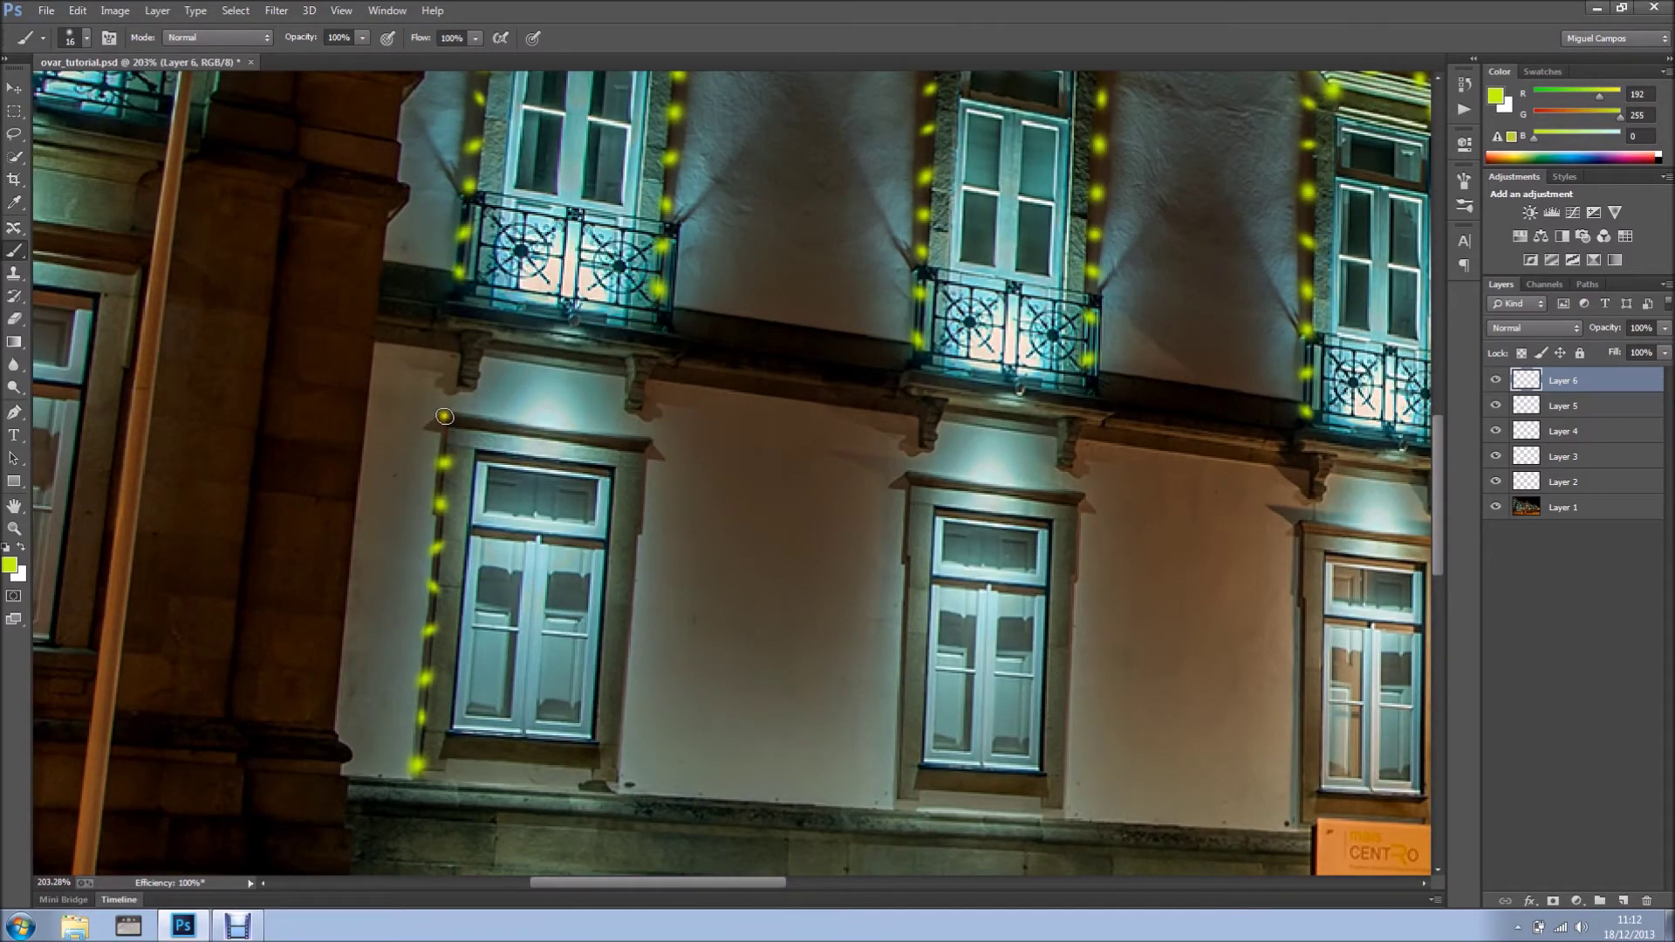
click(575, 446)
shift+click(654, 444)
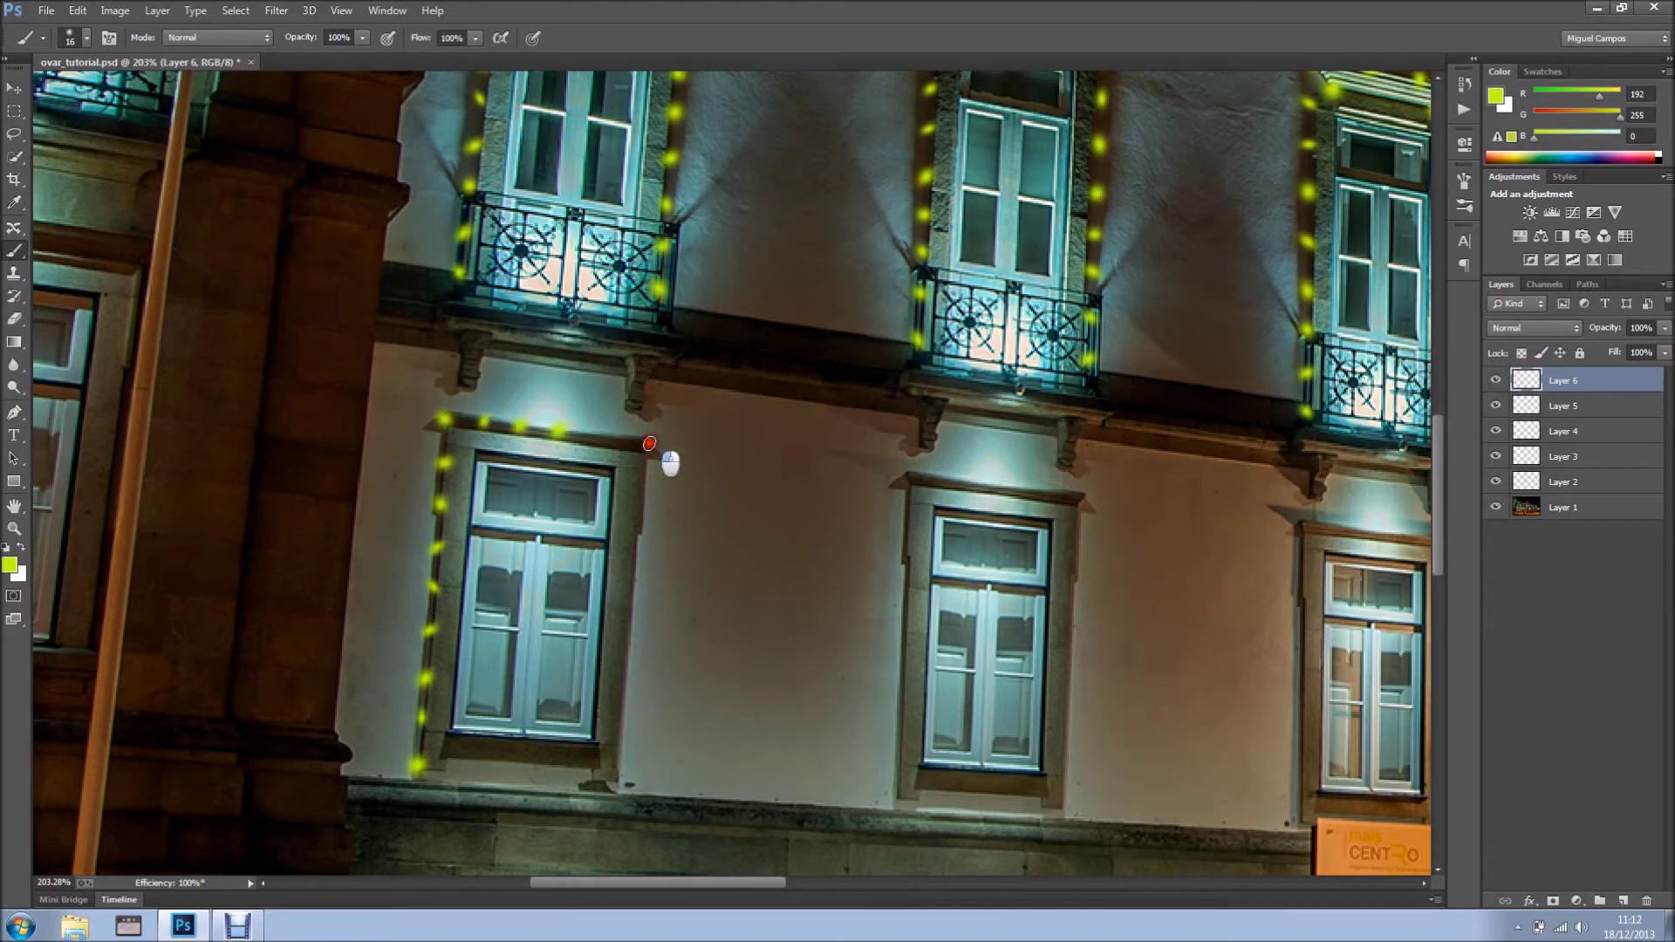
click(625, 741)
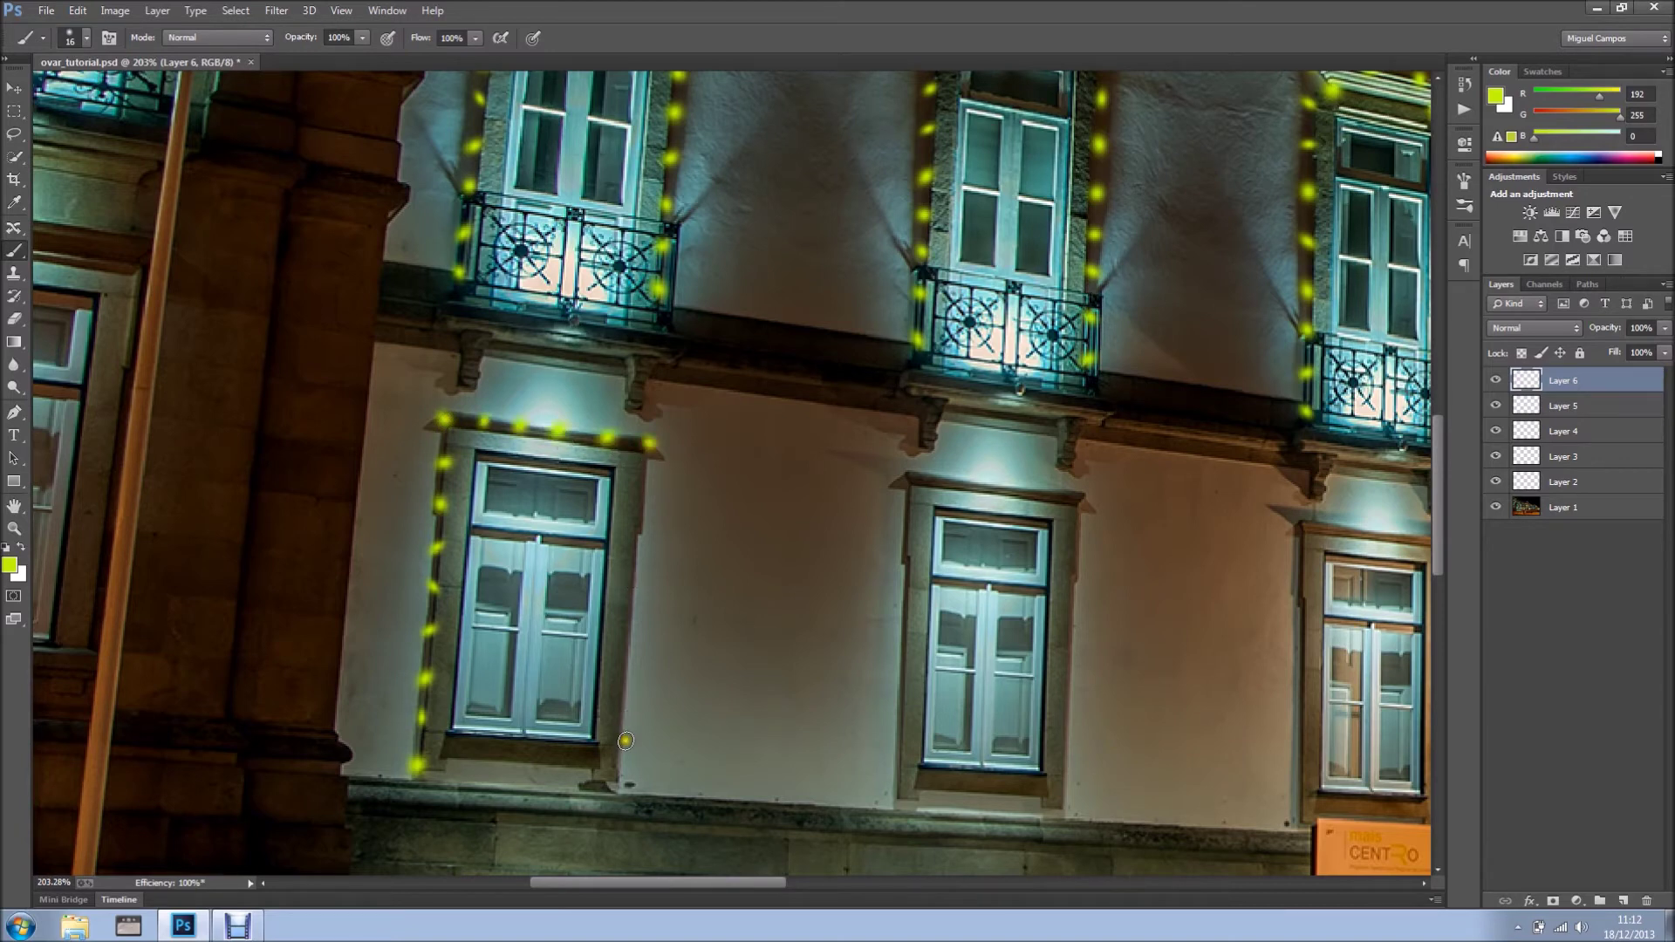
shift+click(621, 774)
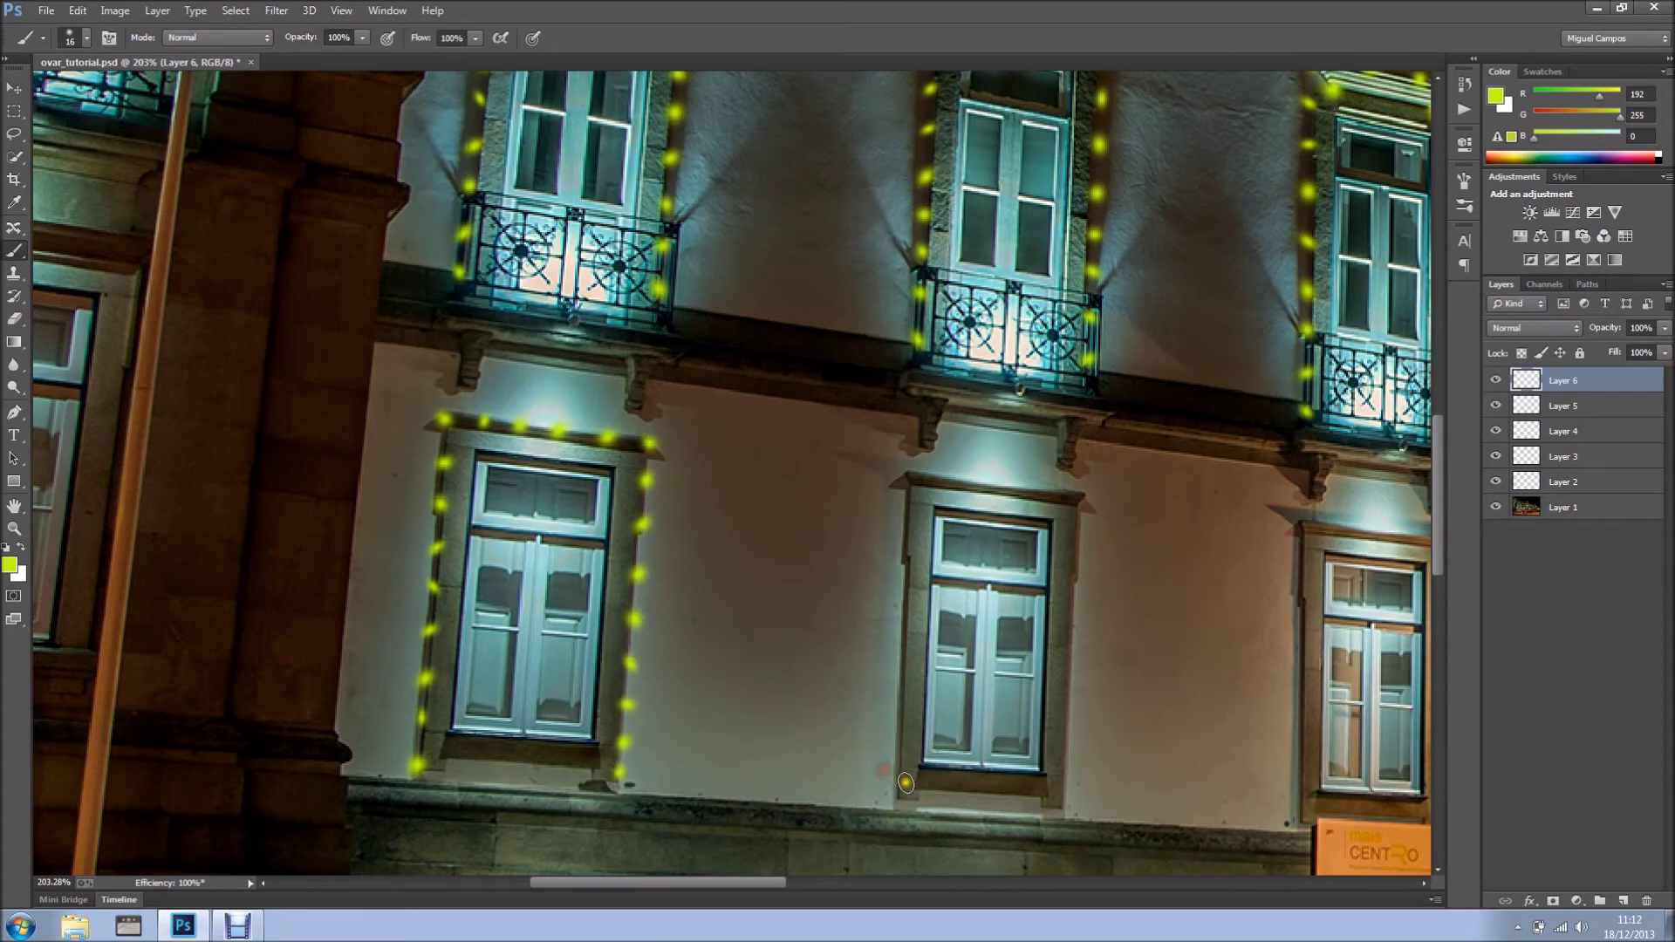
Step: Outline the middle lower window with yellow dots up, across and down
click(901, 792)
click(913, 545)
shift+click(909, 481)
shift+click(1084, 502)
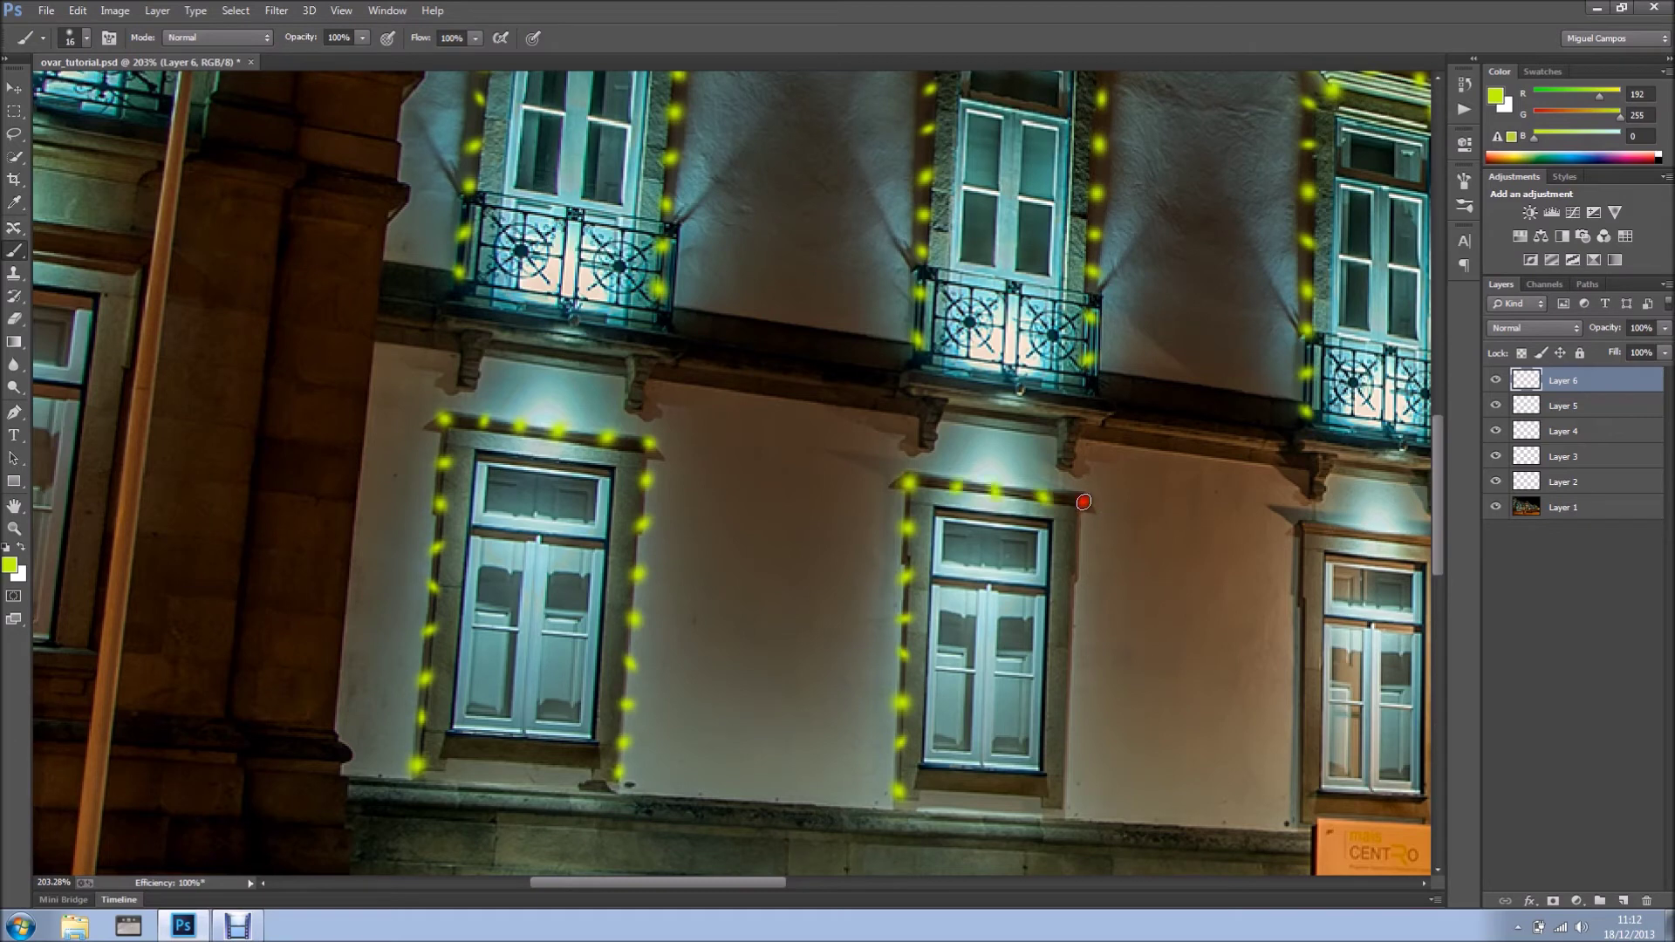
click(1065, 798)
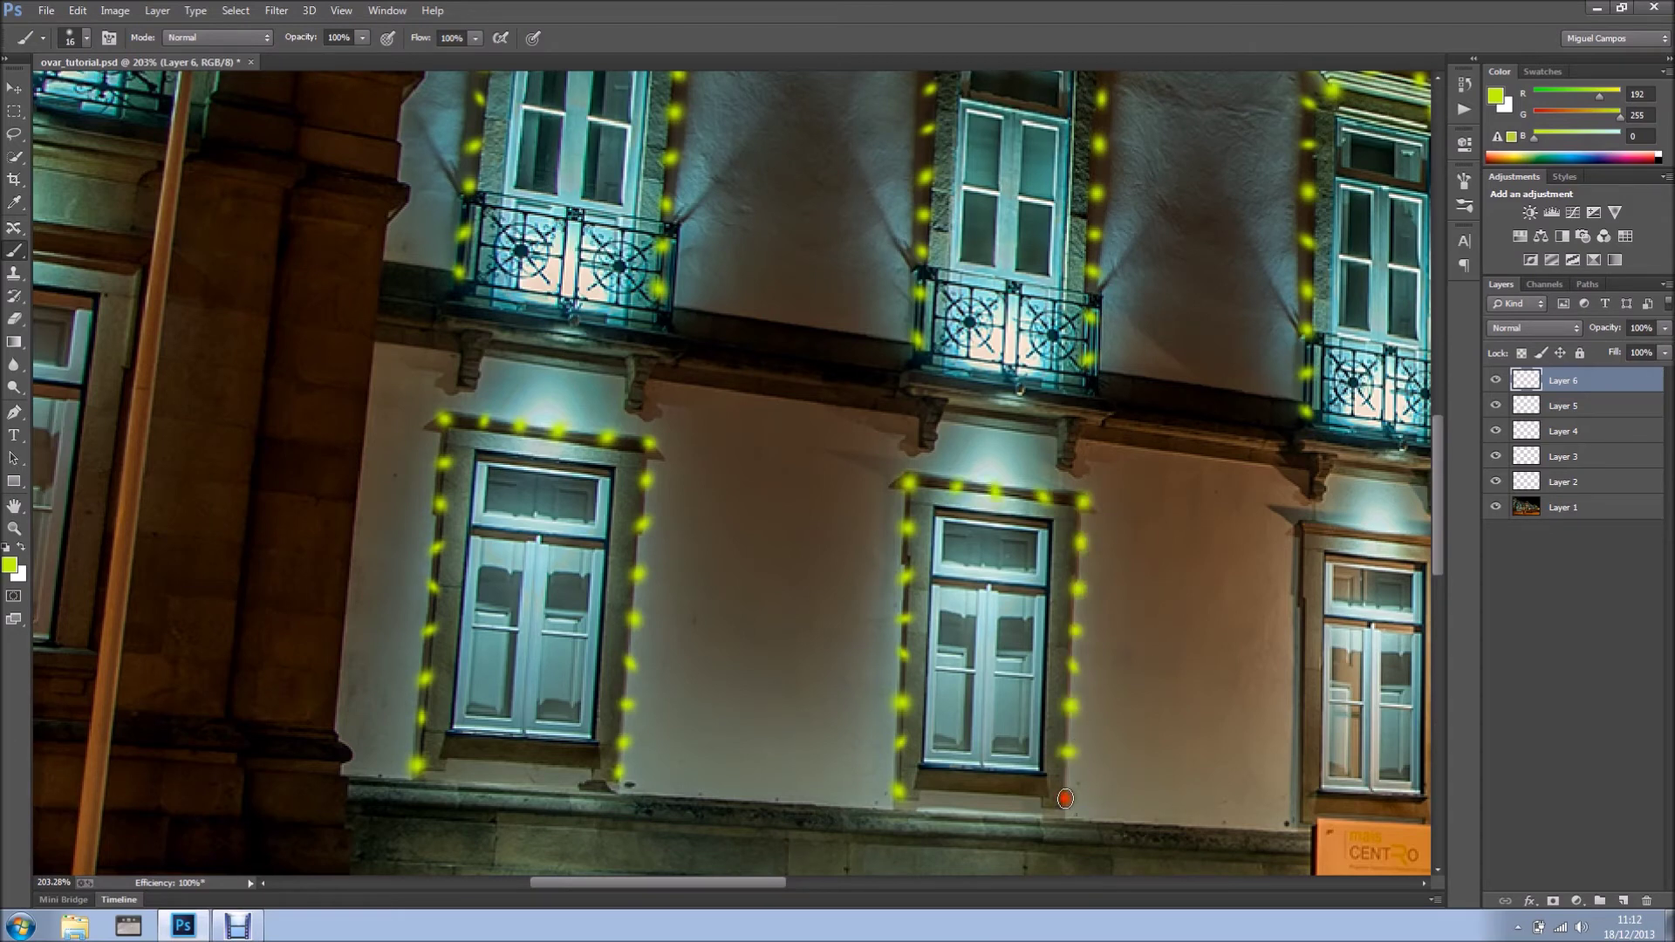
Step: Outline the right lower window with yellow dots on its left, top and right edges
drag(1196, 729, 900, 665)
click(999, 755)
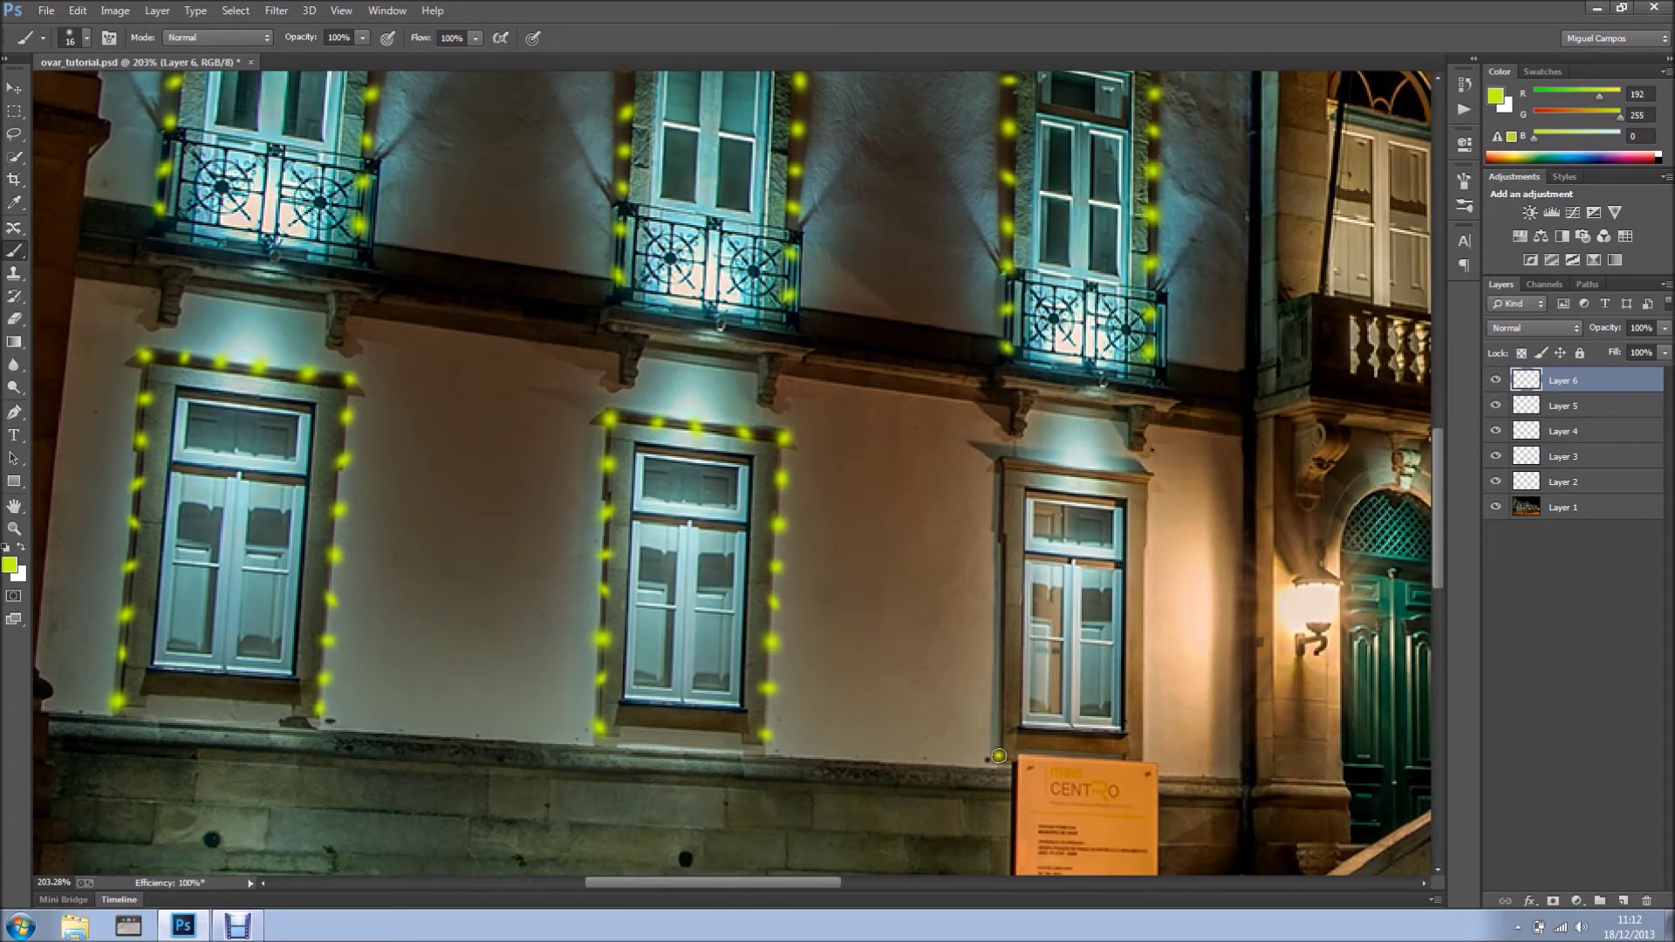
shift+click(1002, 470)
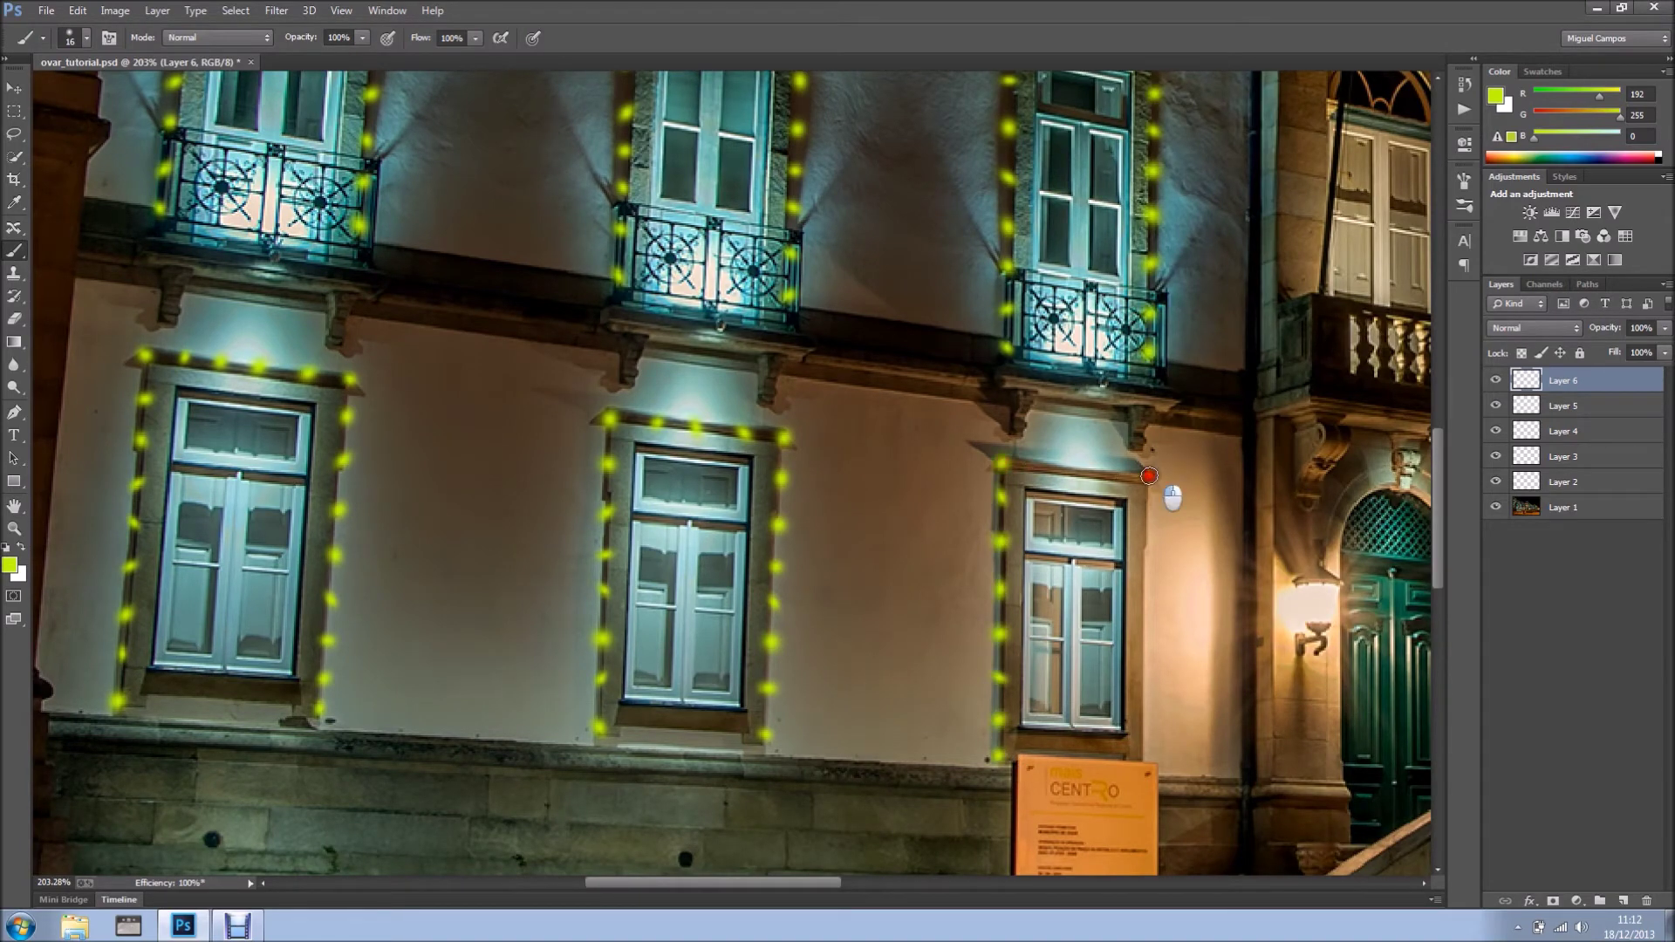
shift+click(1149, 475)
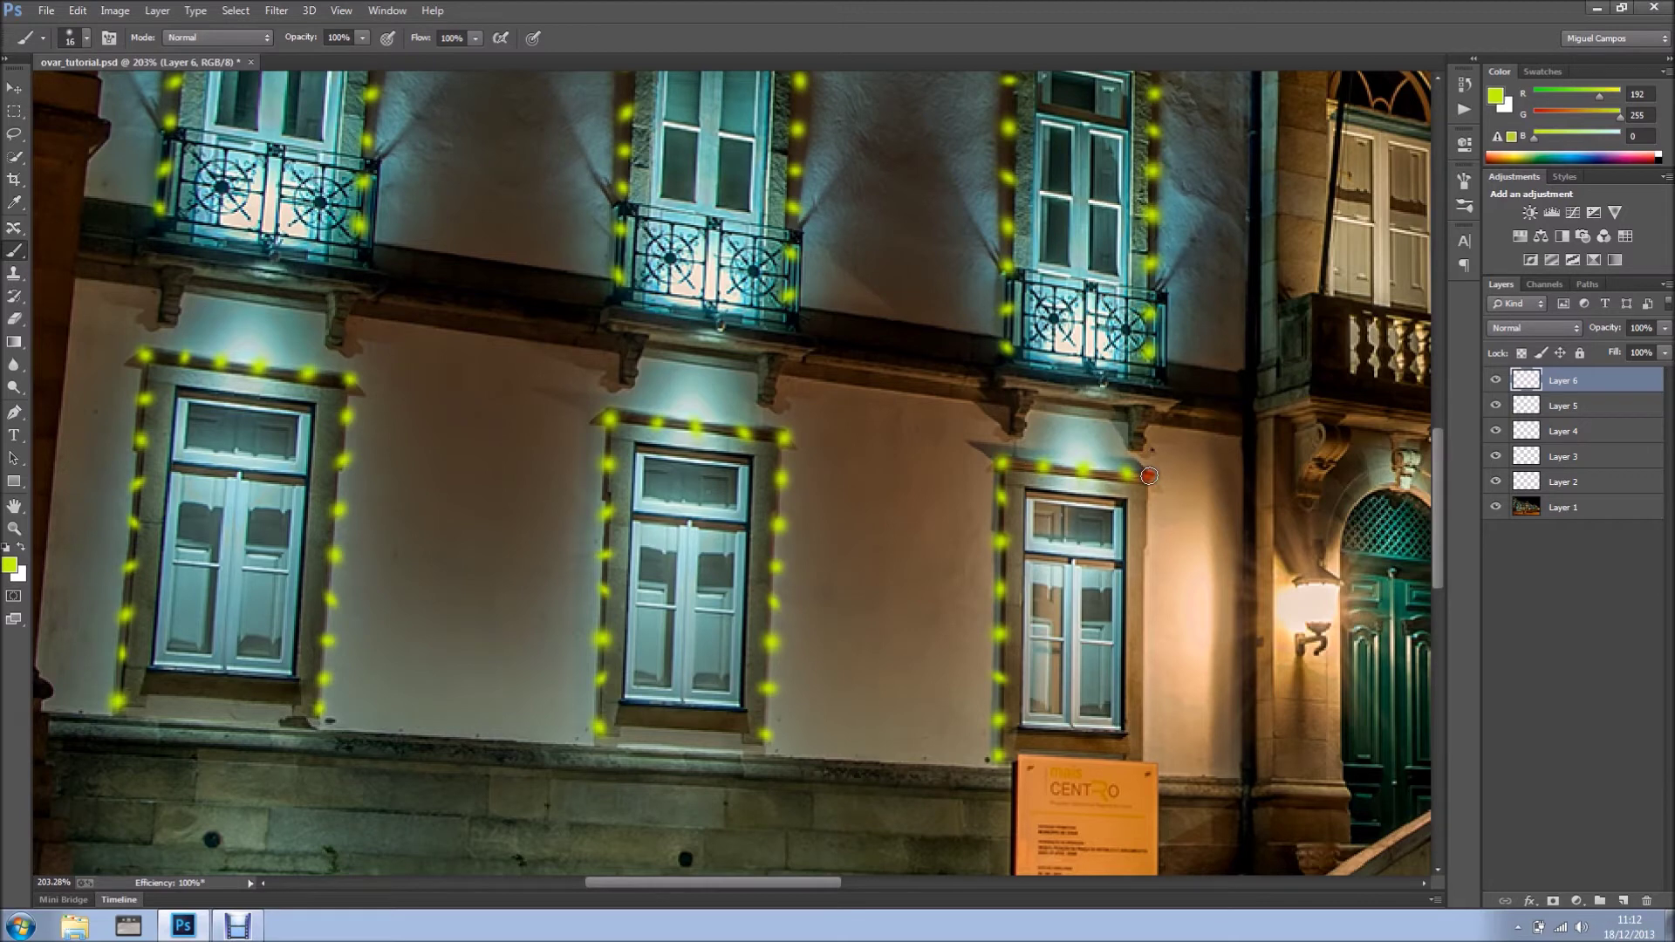
shift+click(1144, 760)
Step: Zoom out to the whole facade, hide Layers 3–6, and select Layer 2
scroll(1145, 760, down, 4)
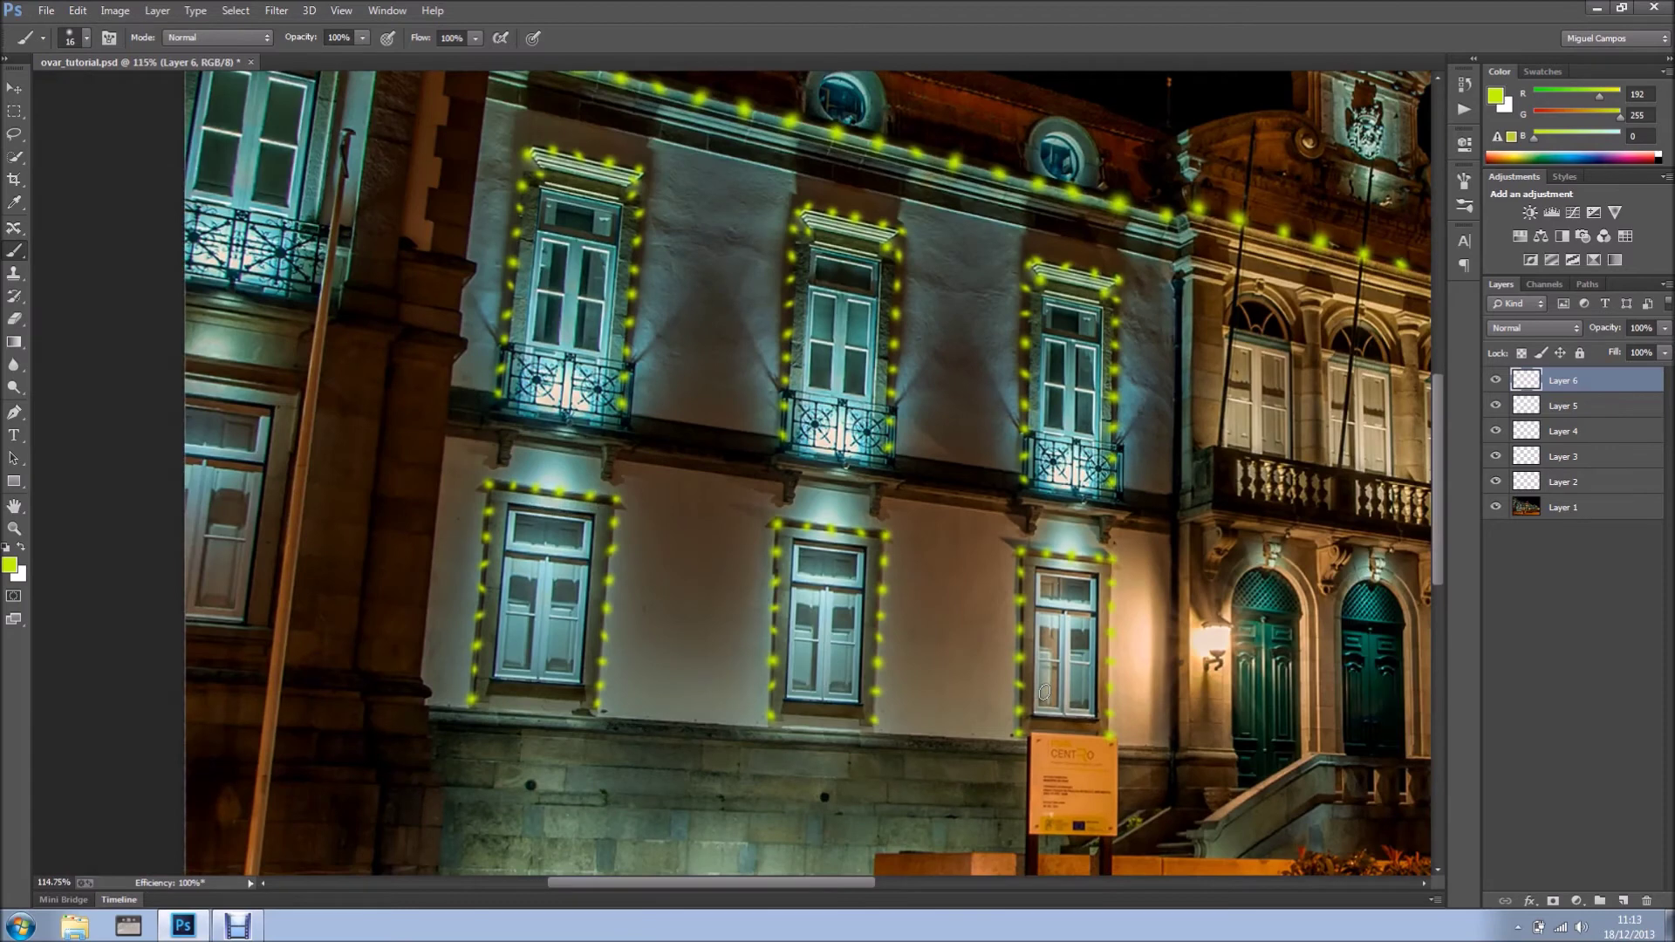
scroll(1044, 692, down, 2)
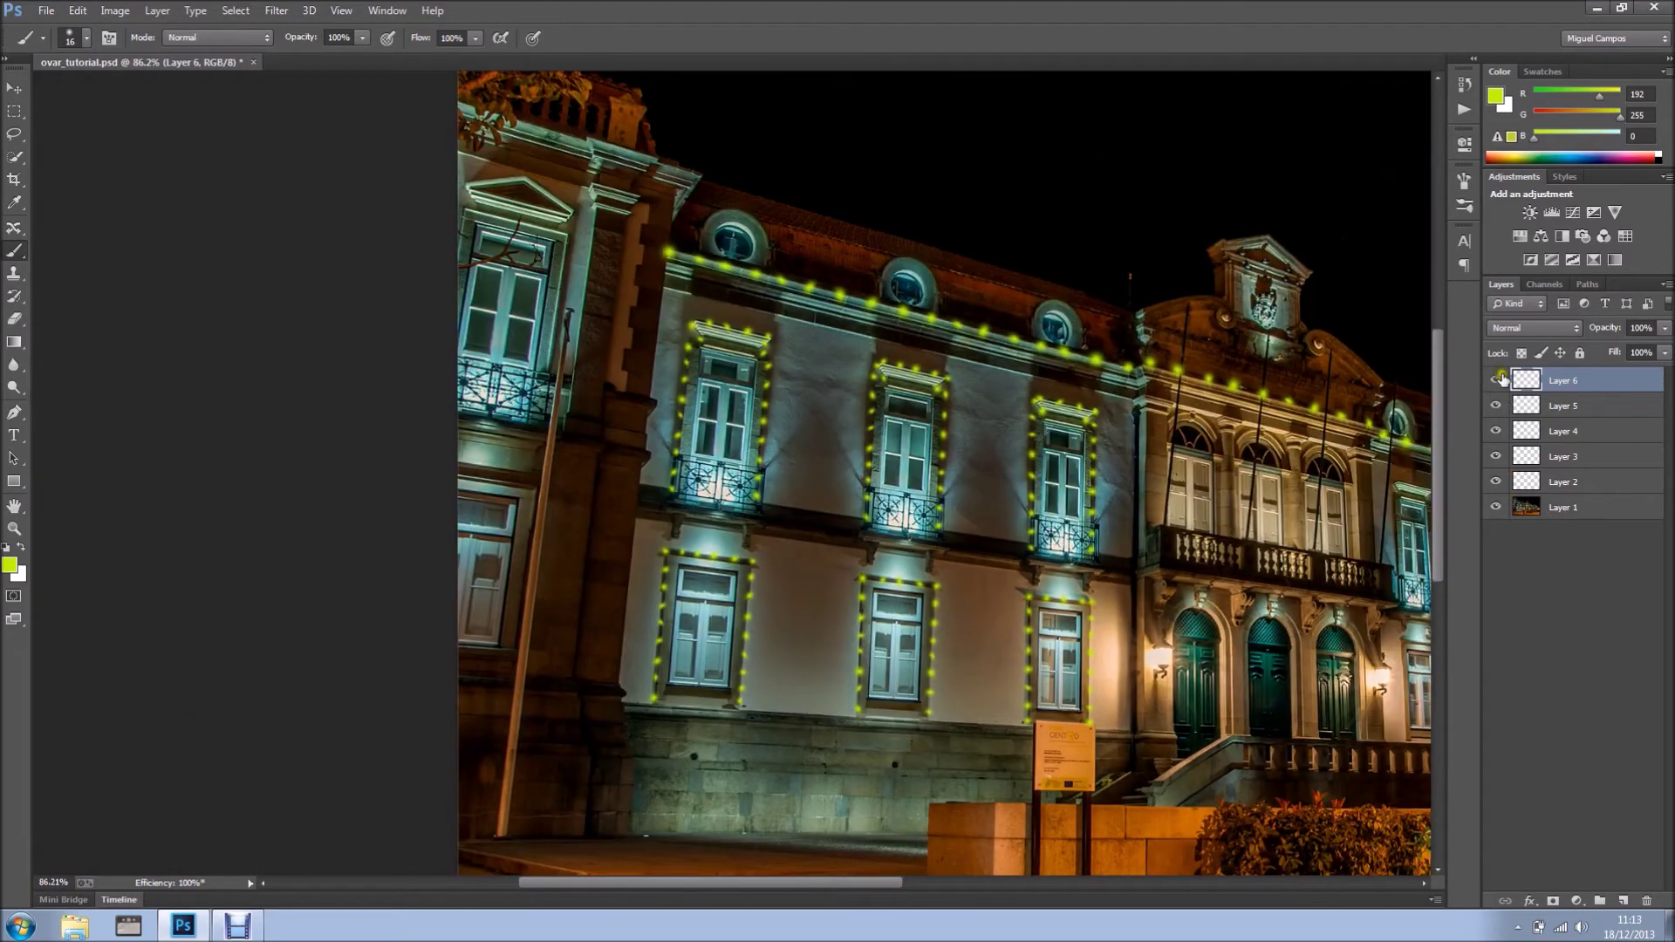
scroll(1010, 589, down, 1)
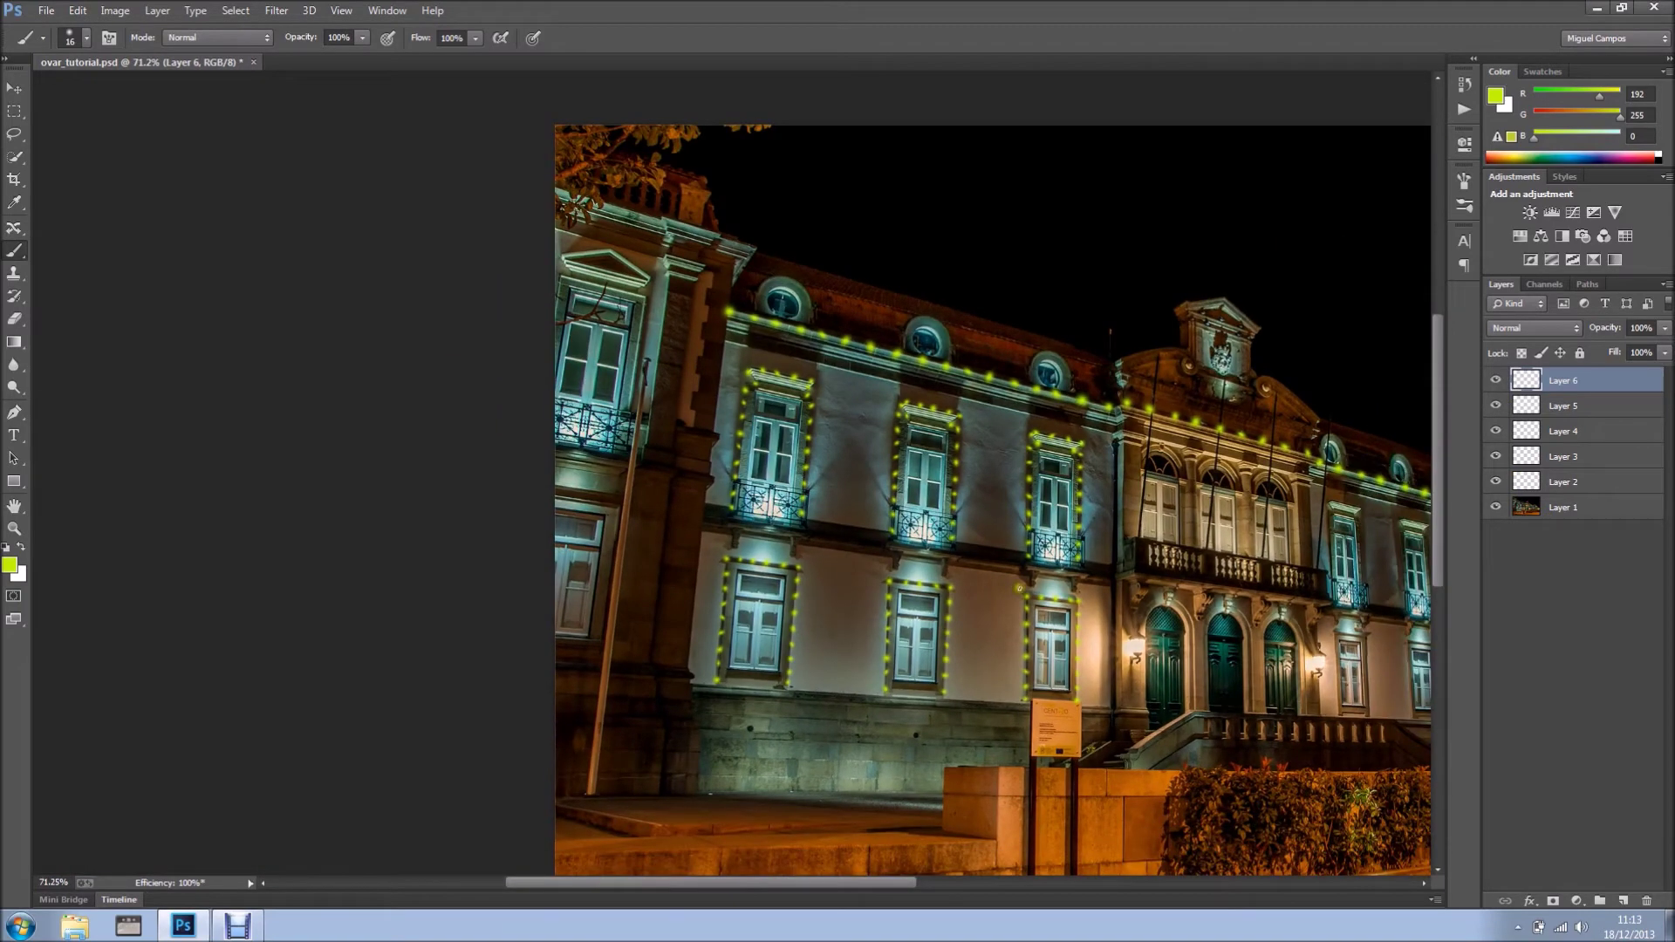
drag(1040, 581, 725, 527)
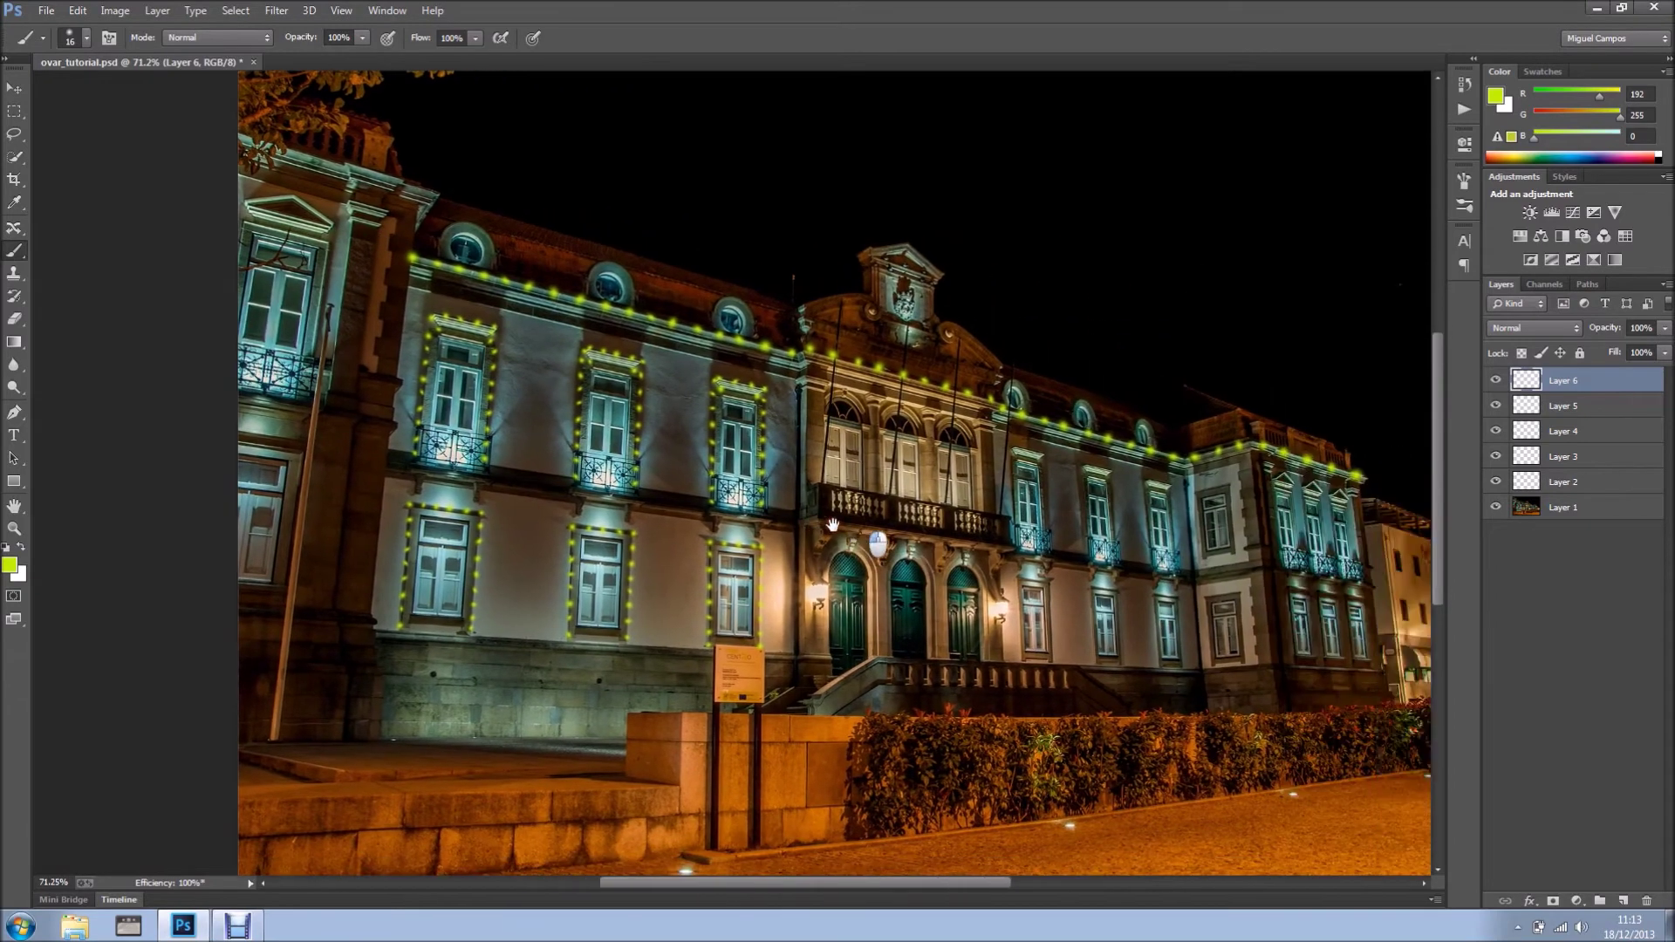
drag(1493, 381, 1495, 456)
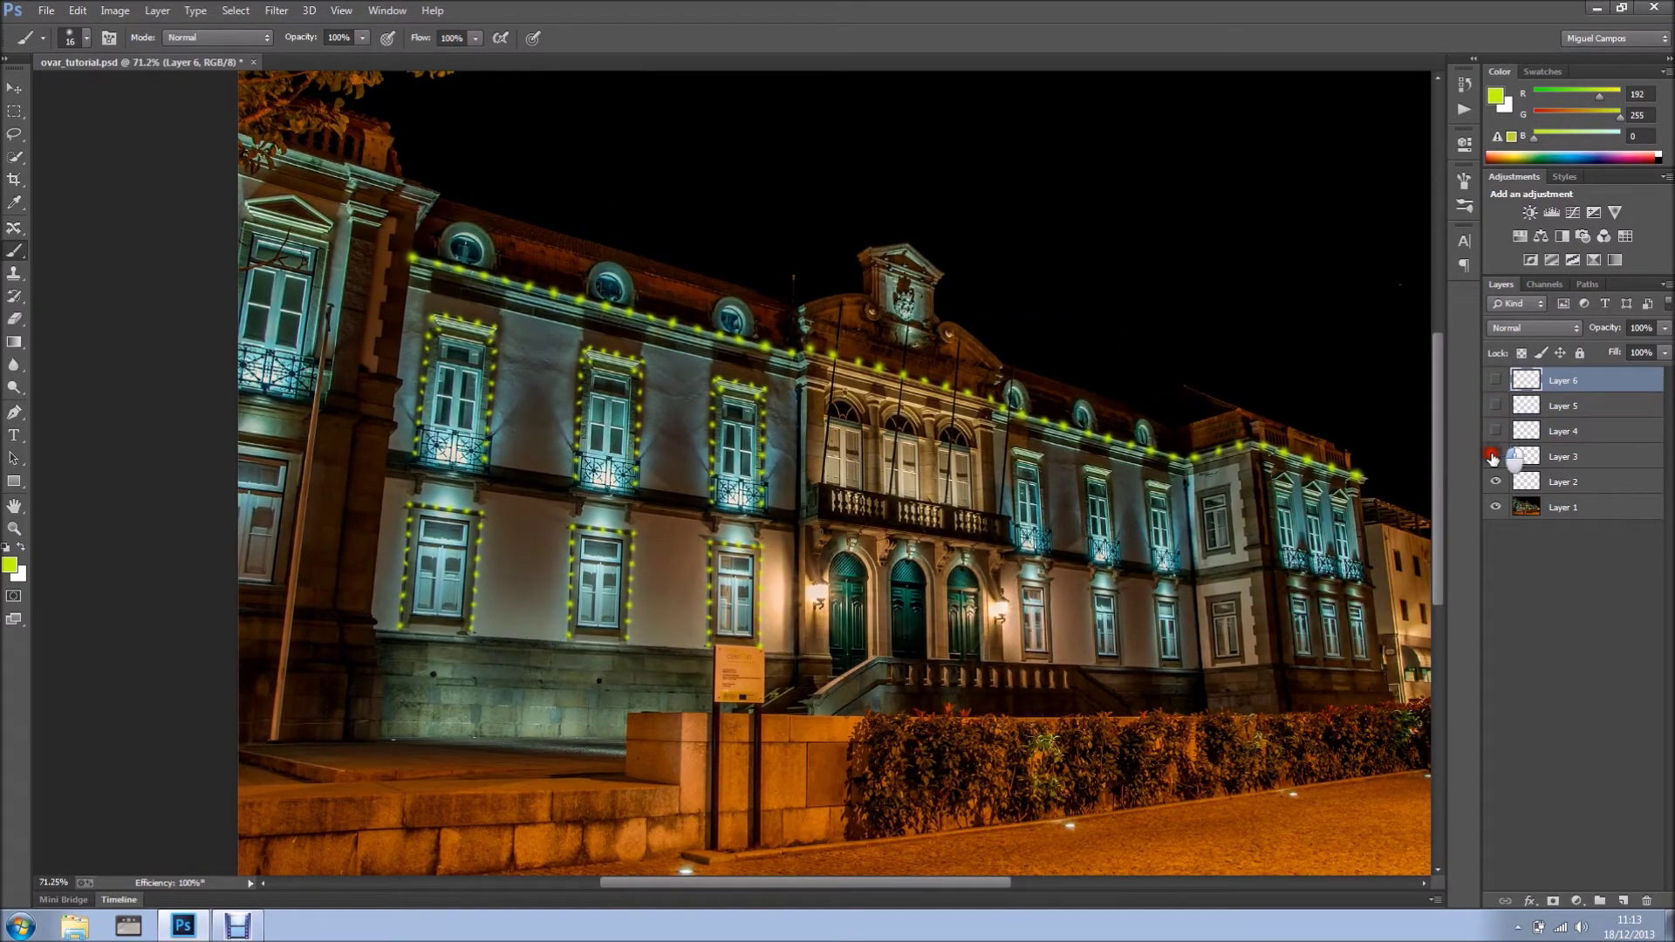
click(1579, 481)
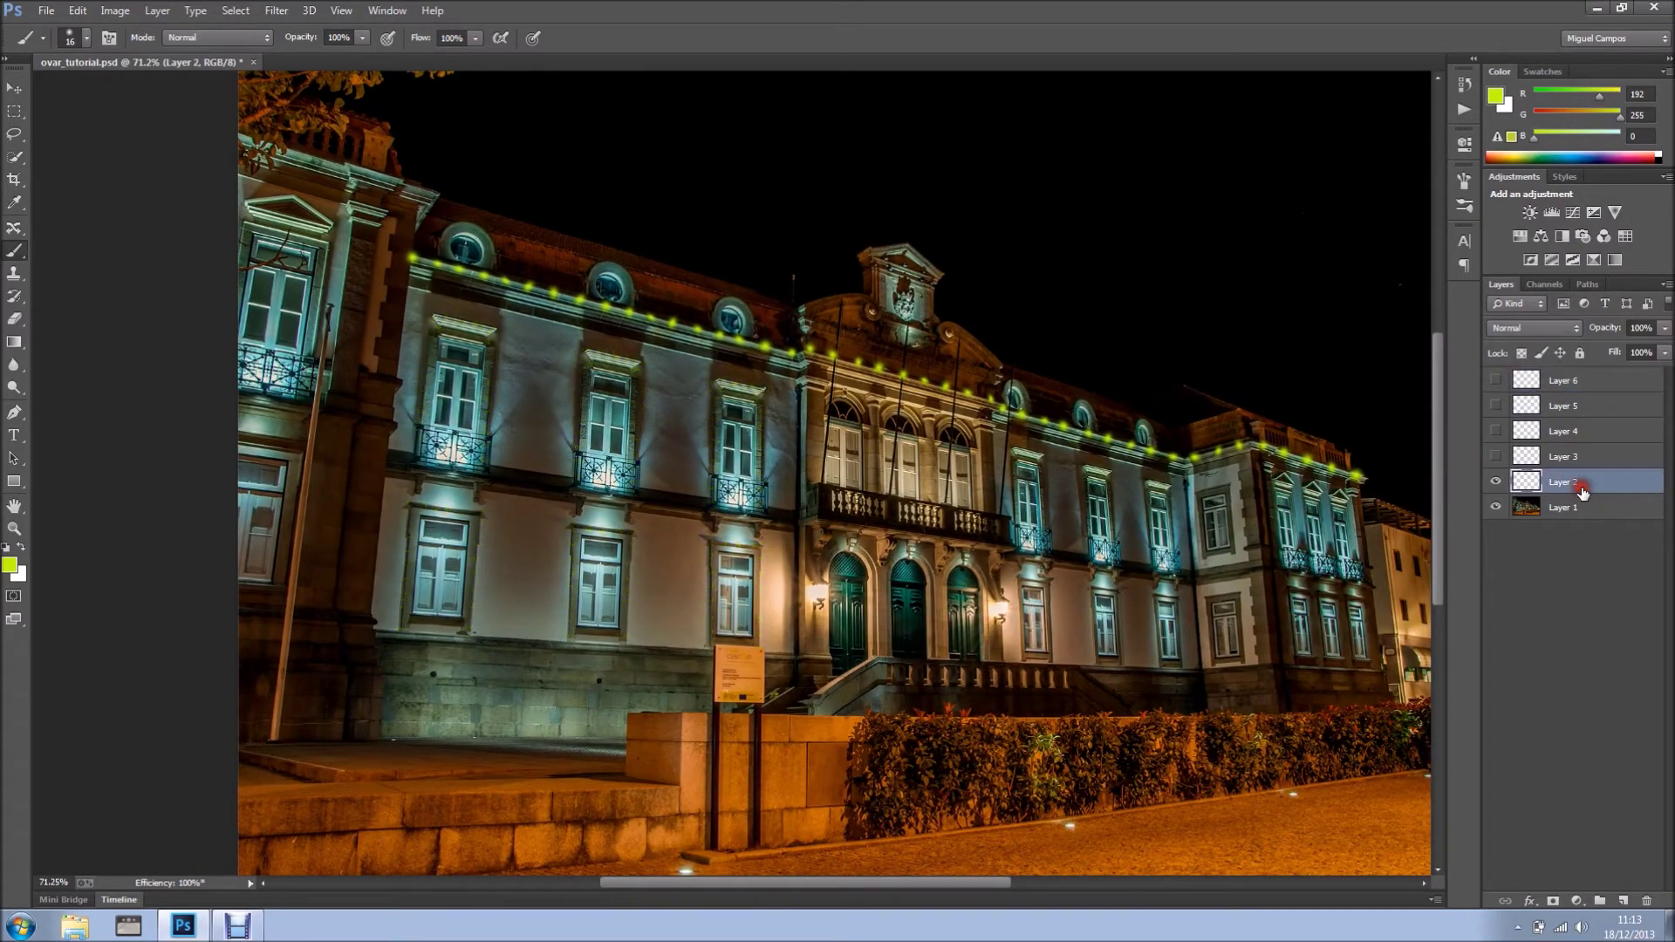
Step: Give Layer 2's roofline dots a blue #0029fa Outer Glow with Spread about 14%
click(1530, 899)
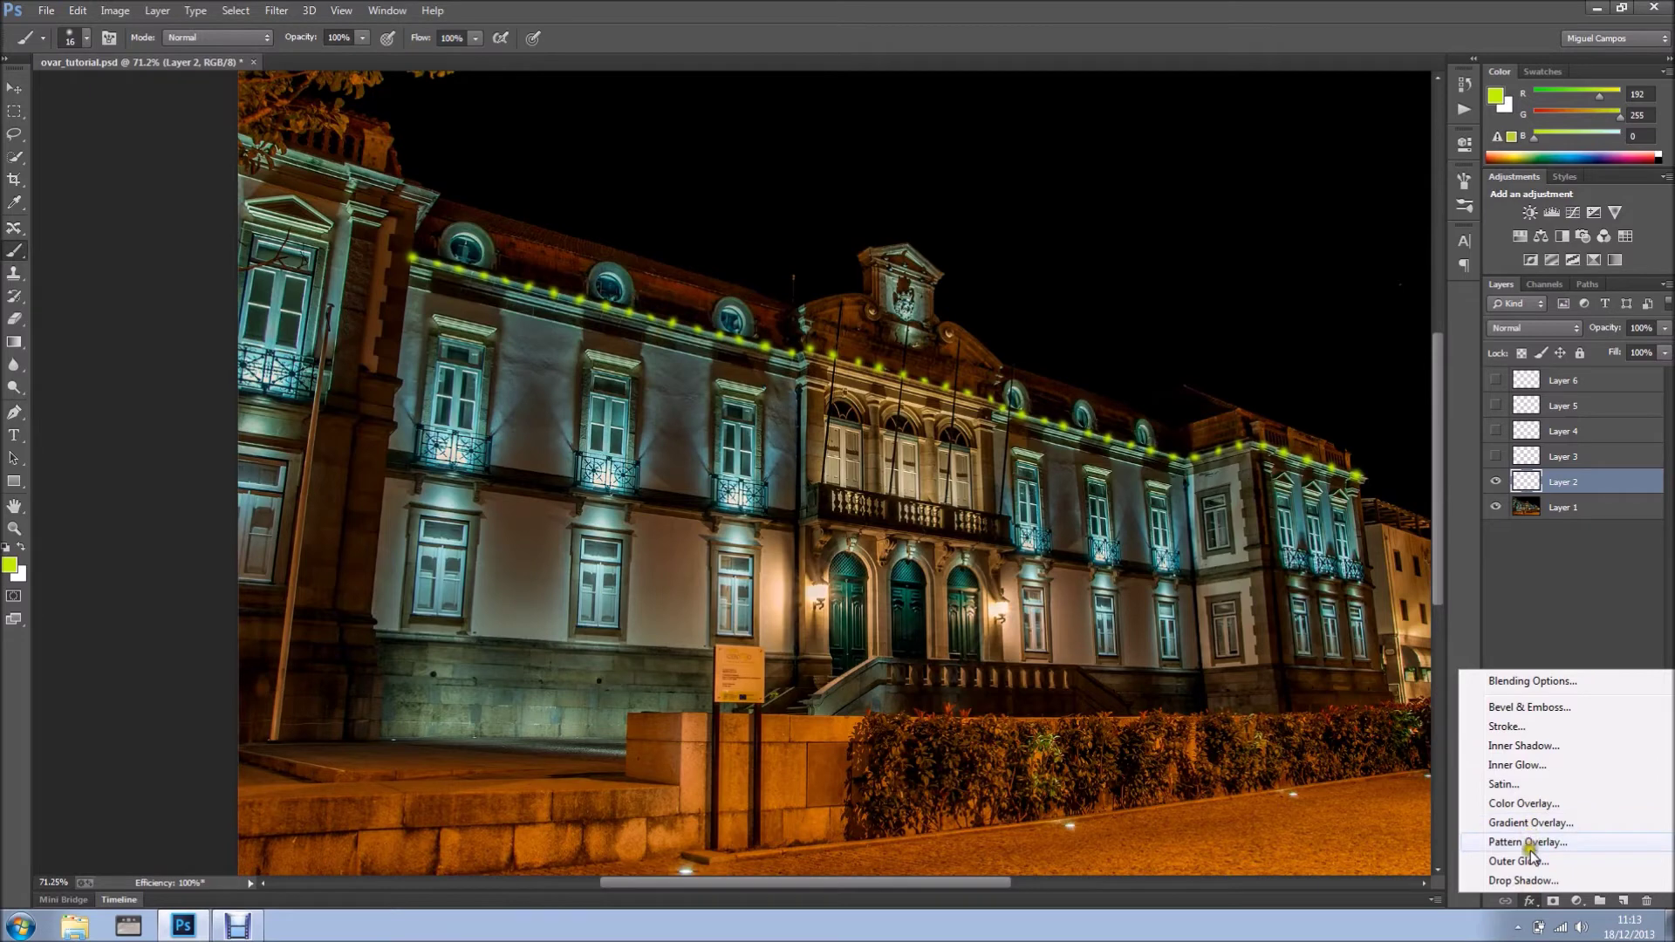
click(1522, 861)
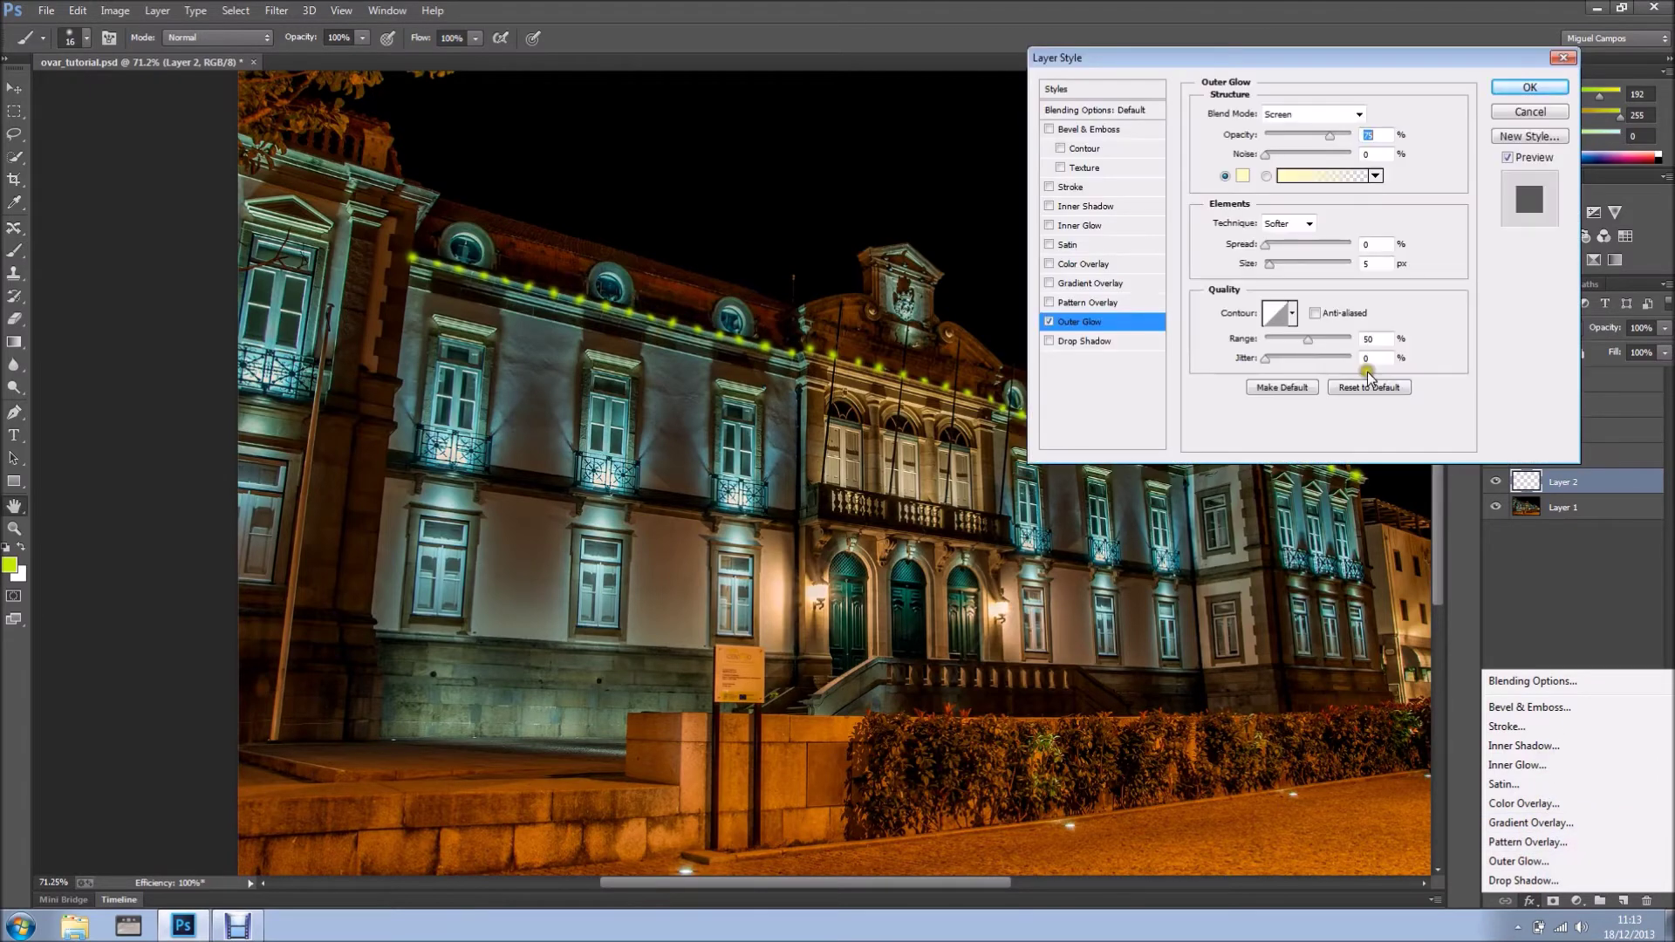
click(1242, 178)
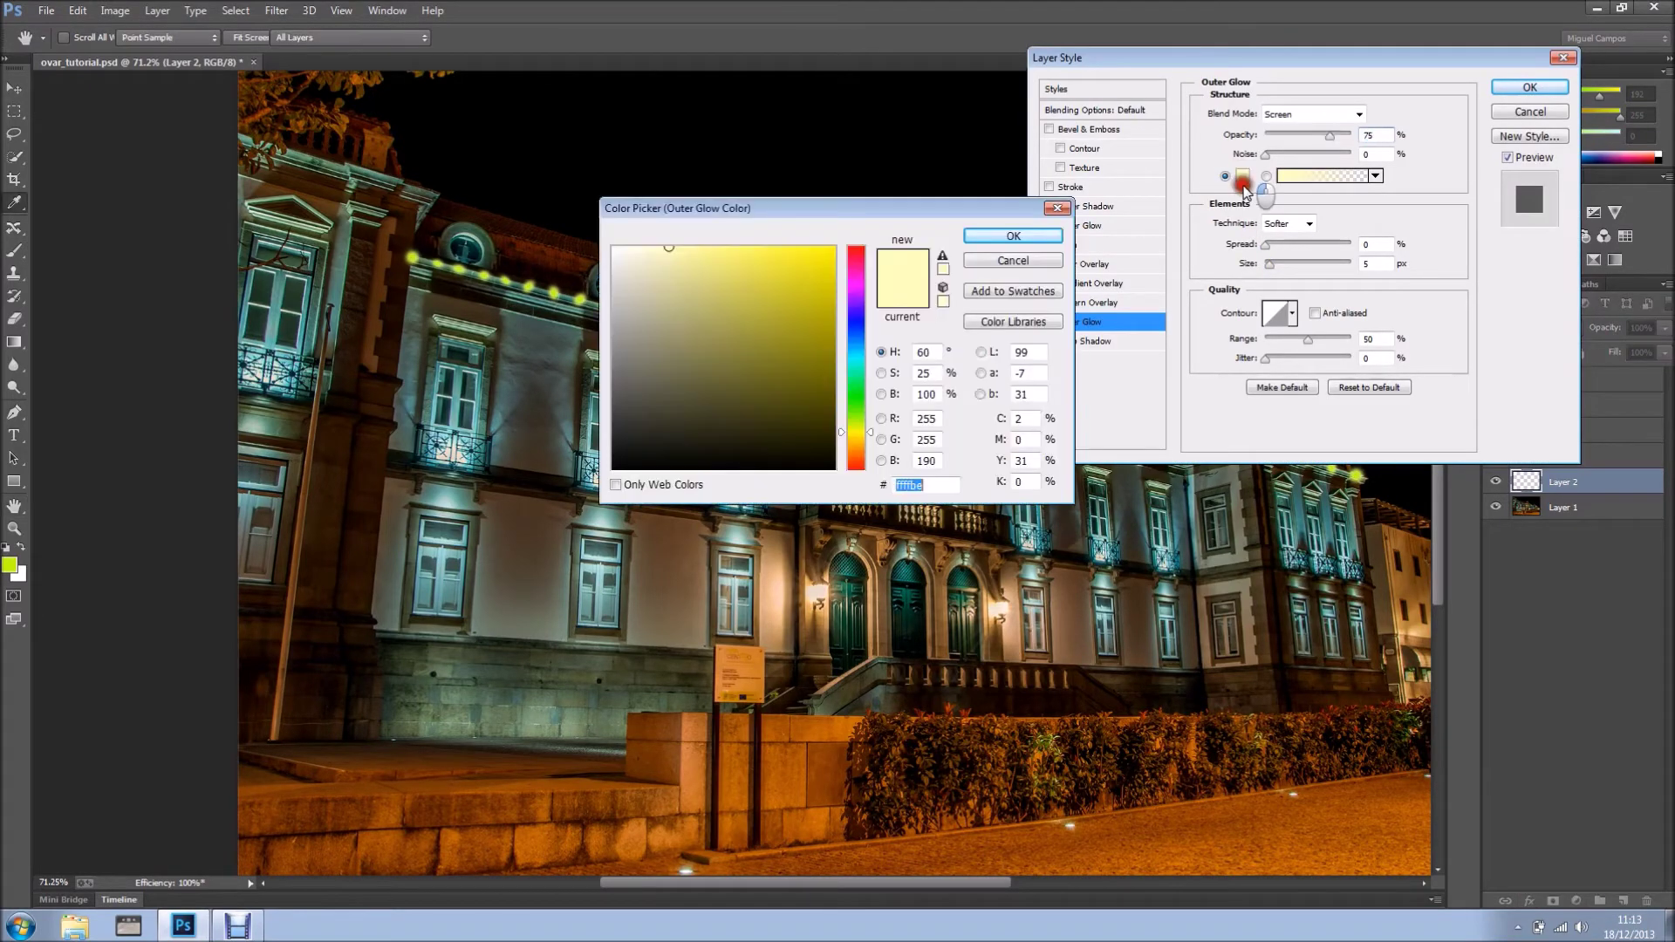
click(857, 327)
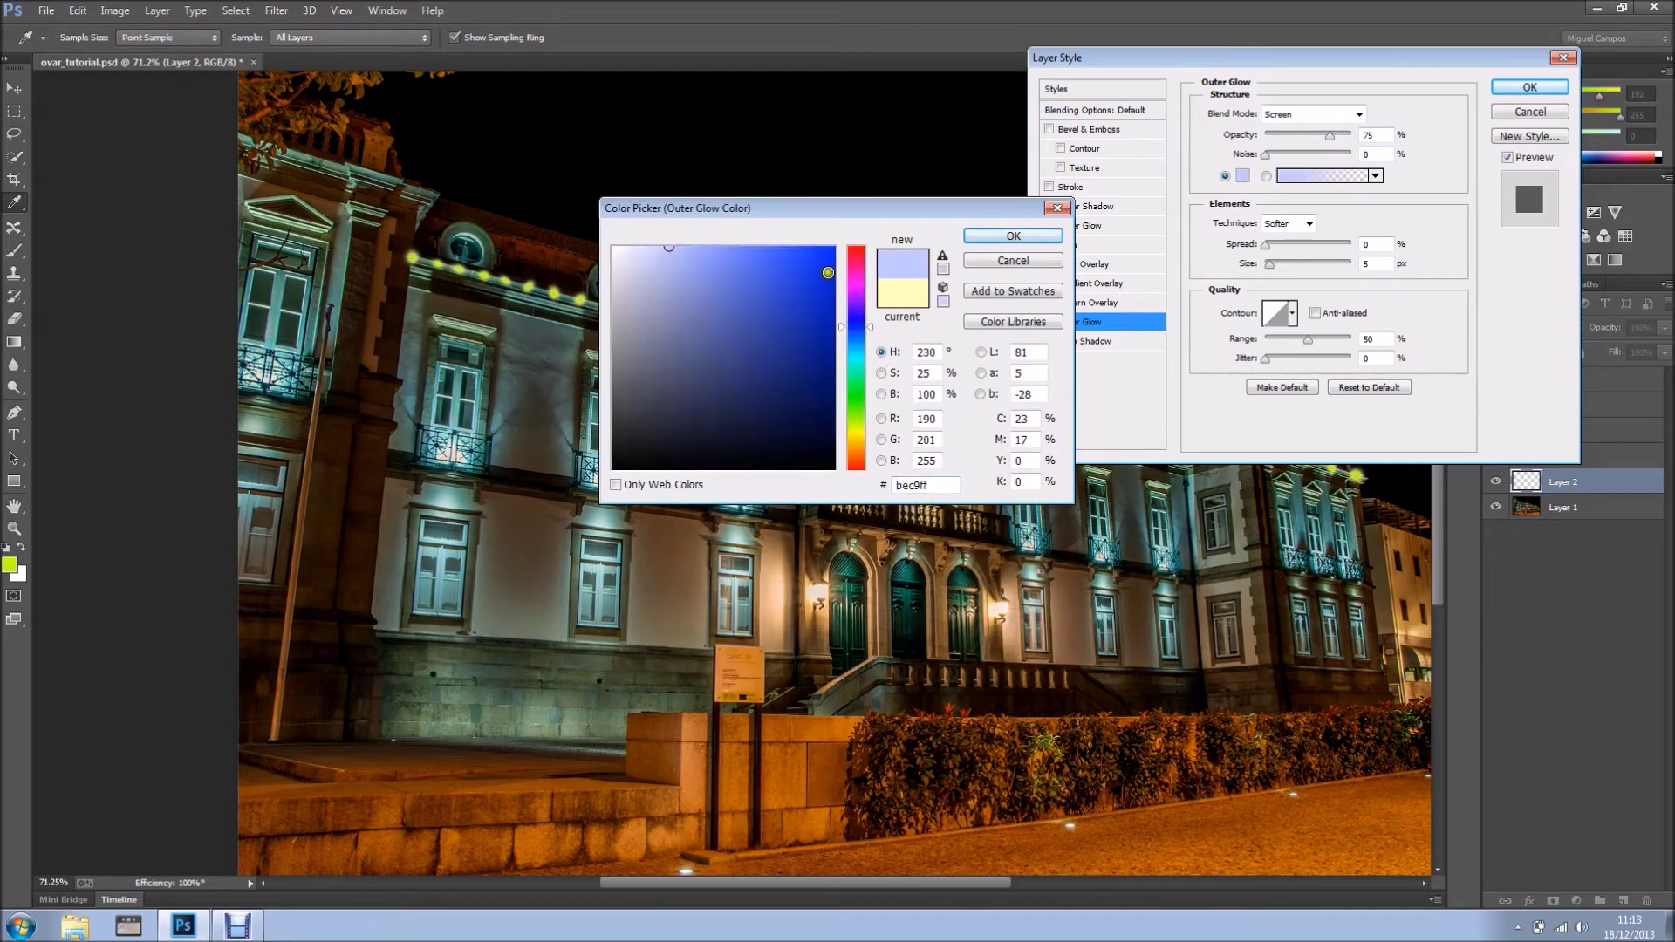
mouse_move(828, 272)
mouse_down()
mouse_move(853, 266)
mouse_move(836, 250)
mouse_up()
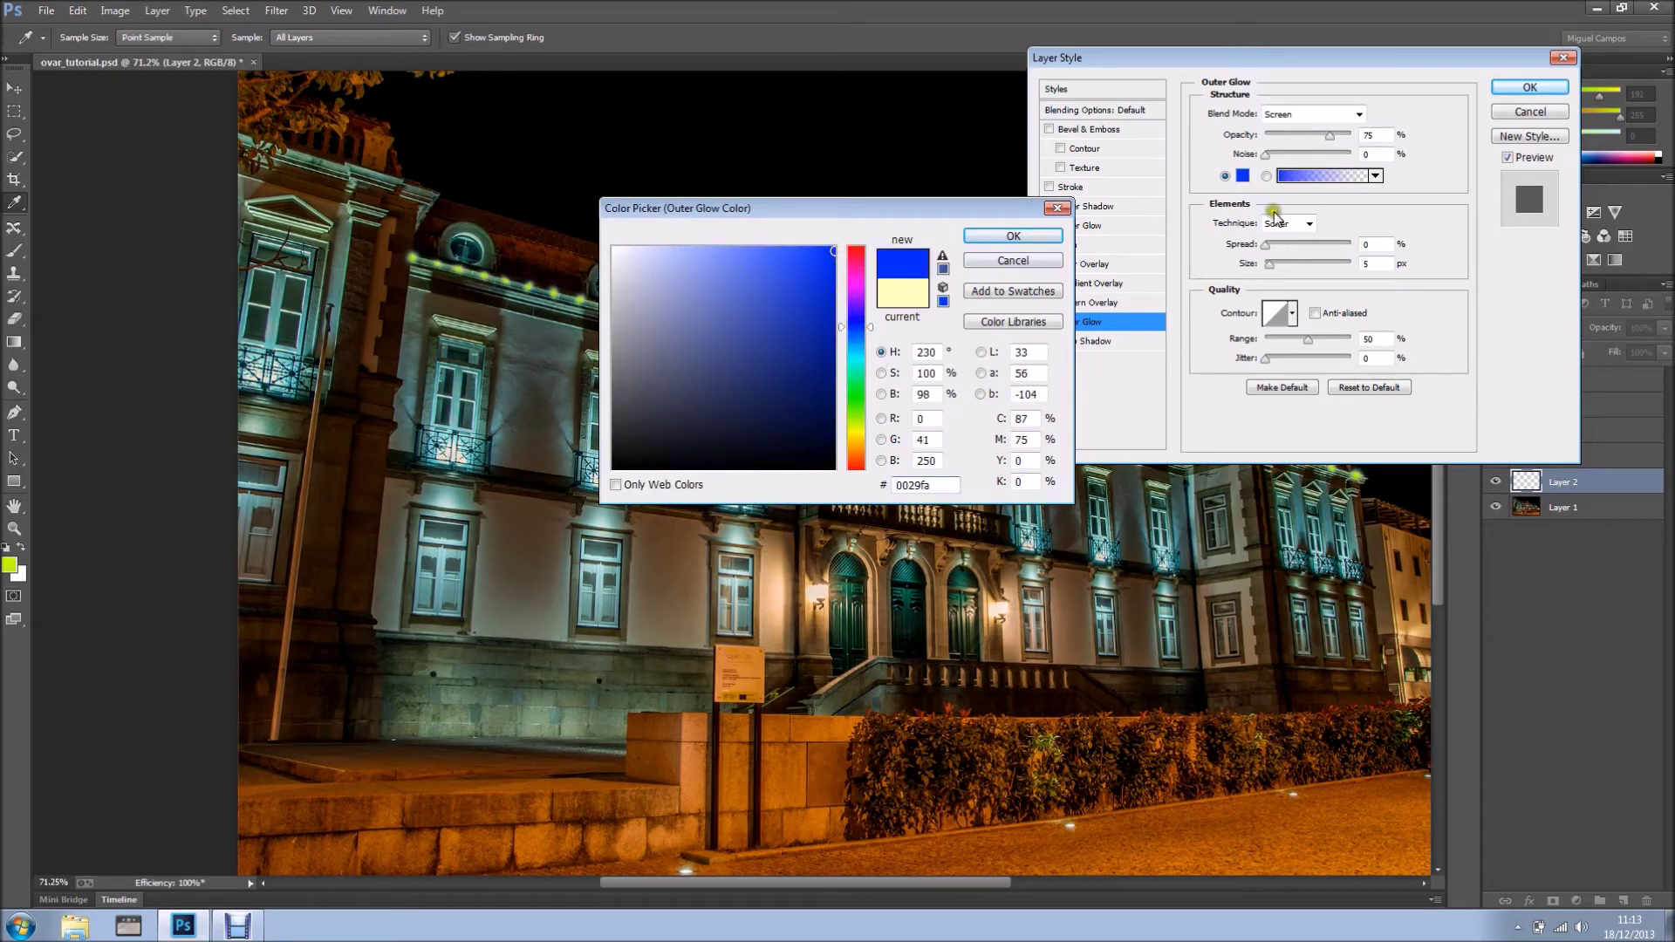
key(Tab)
key(Return)
drag(1267, 248, 1273, 256)
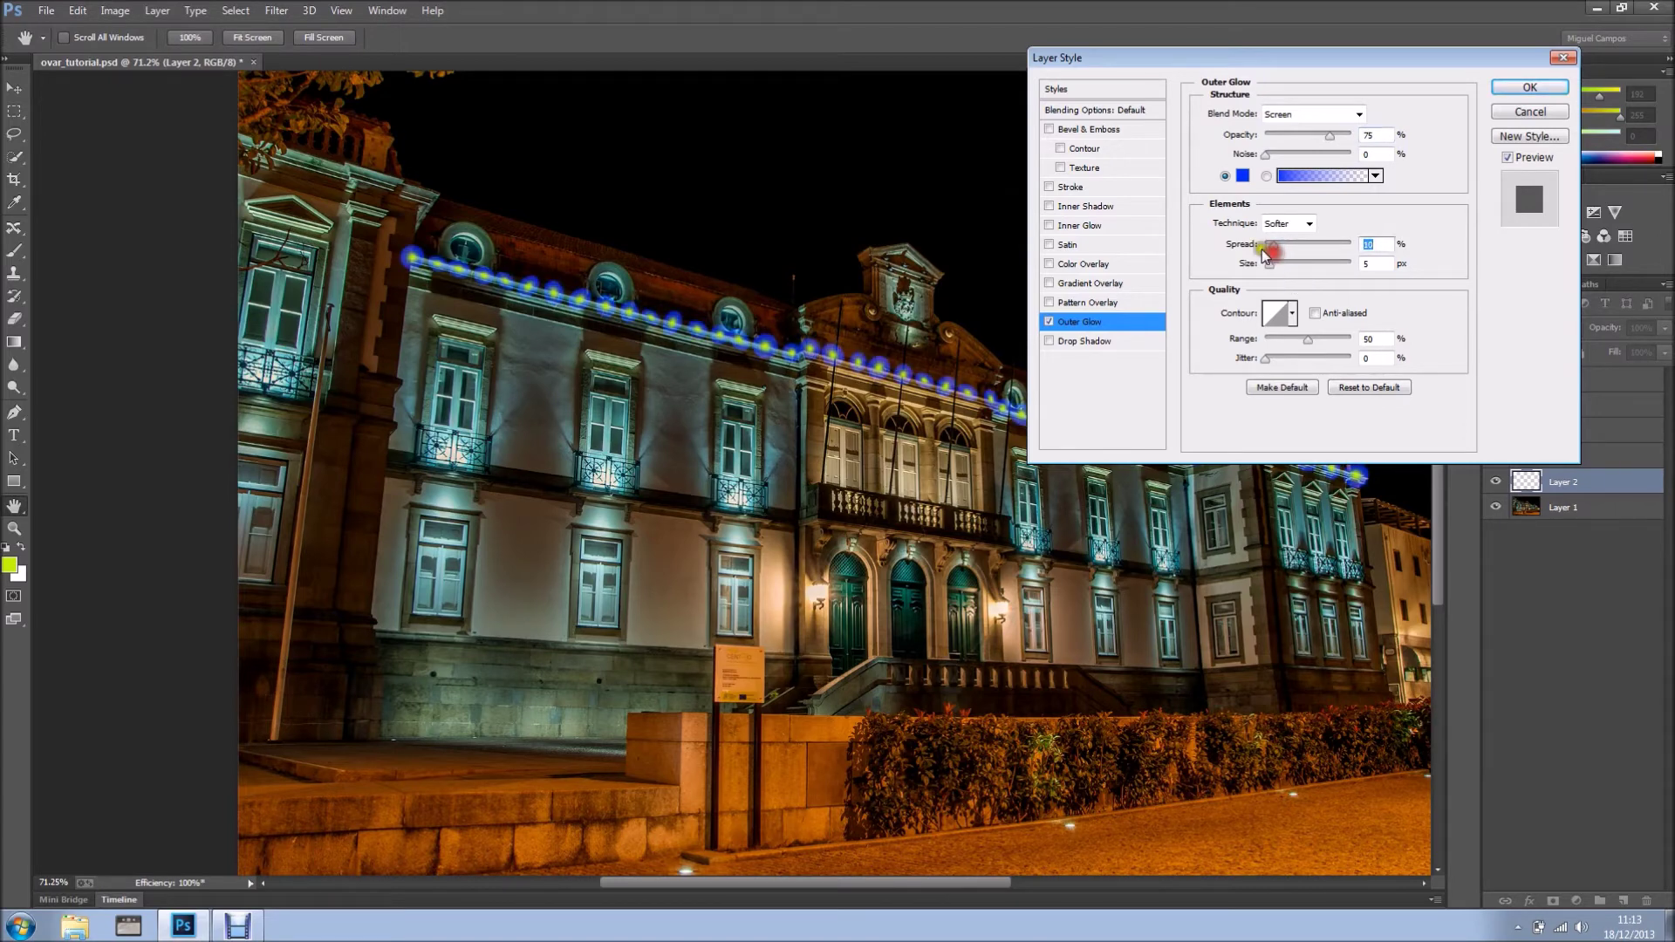
click(1518, 88)
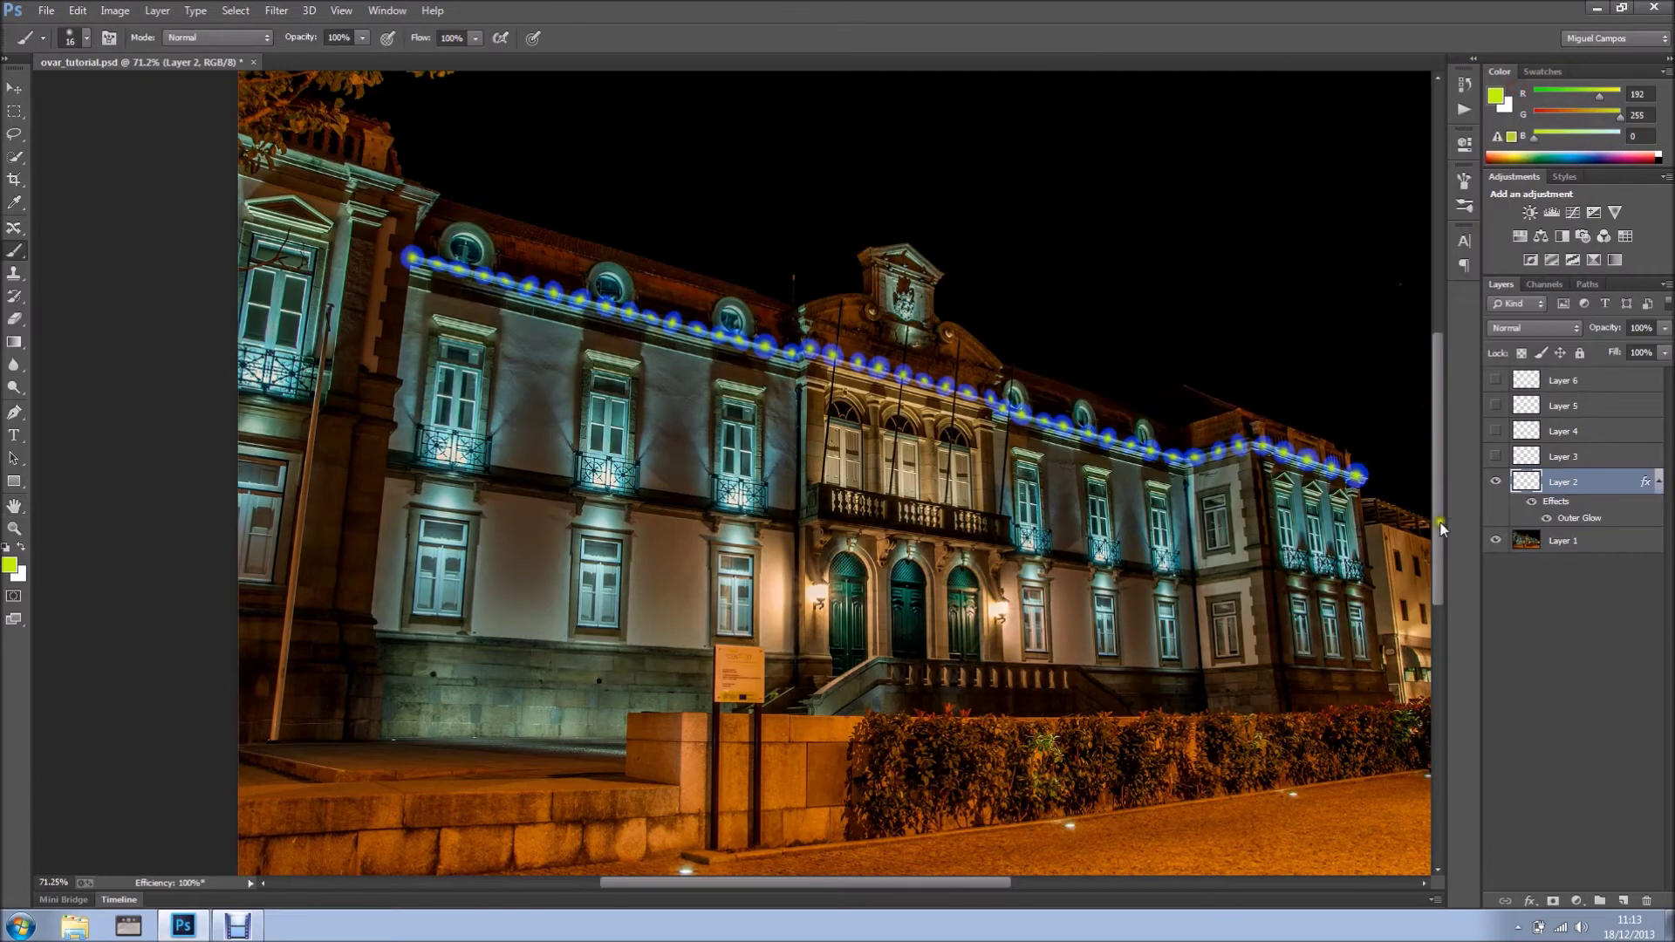
Step: Show Layer 3 again and add the default yellow Outer Glow with Spread around 4%
click(1495, 456)
click(1581, 456)
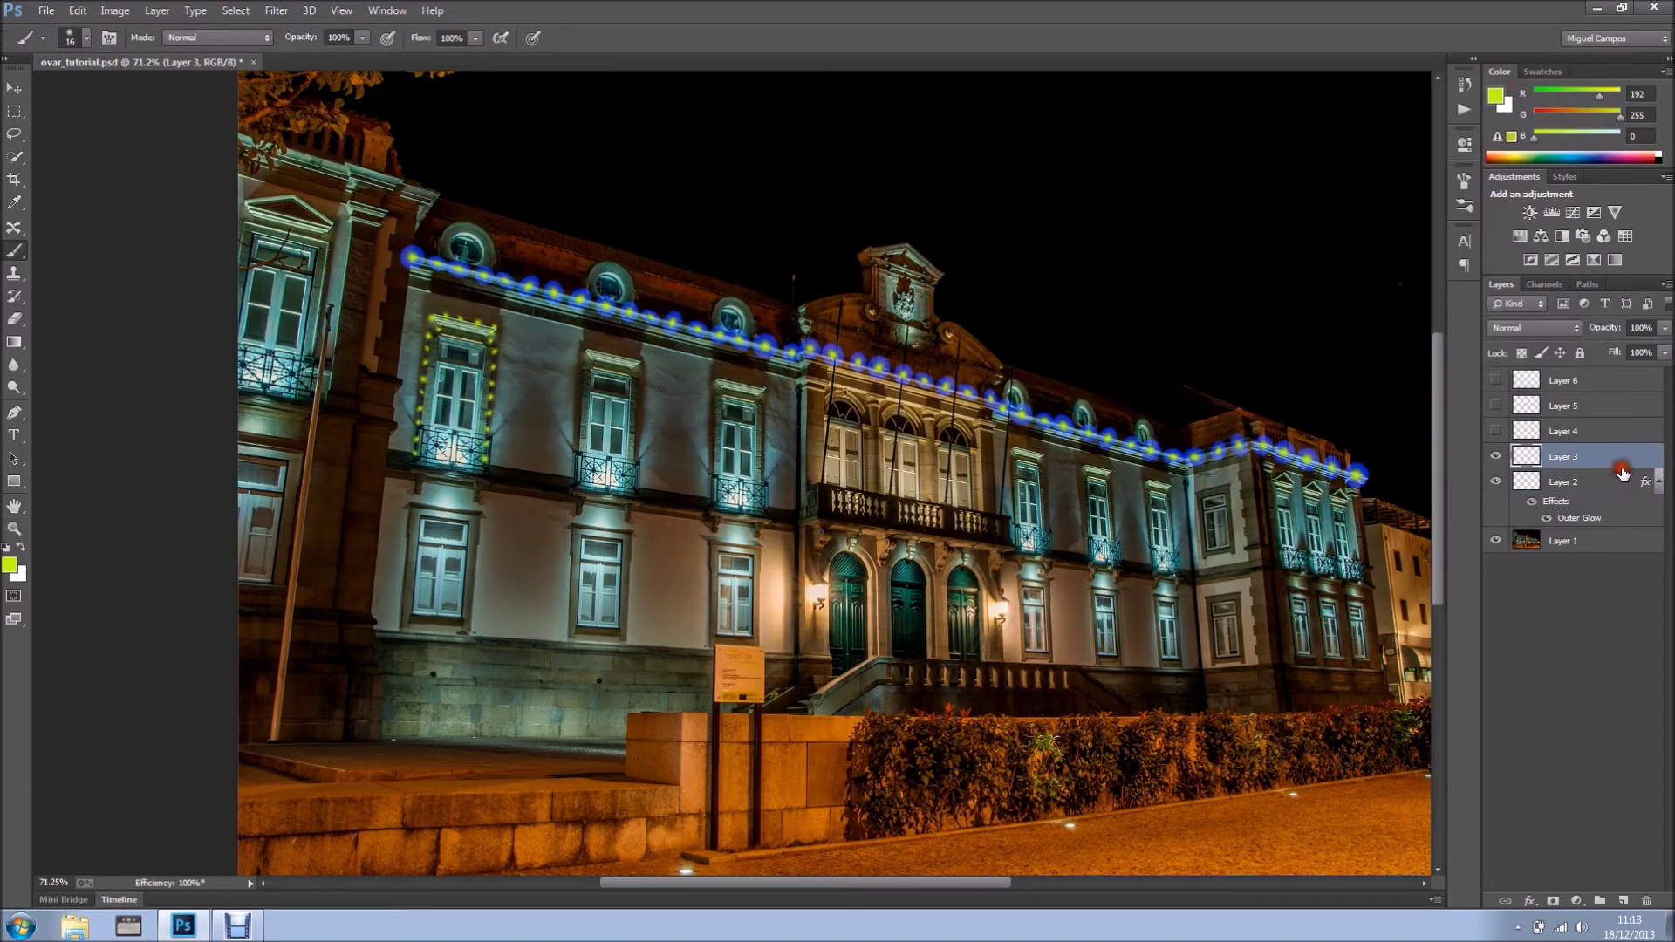
double_click(1629, 456)
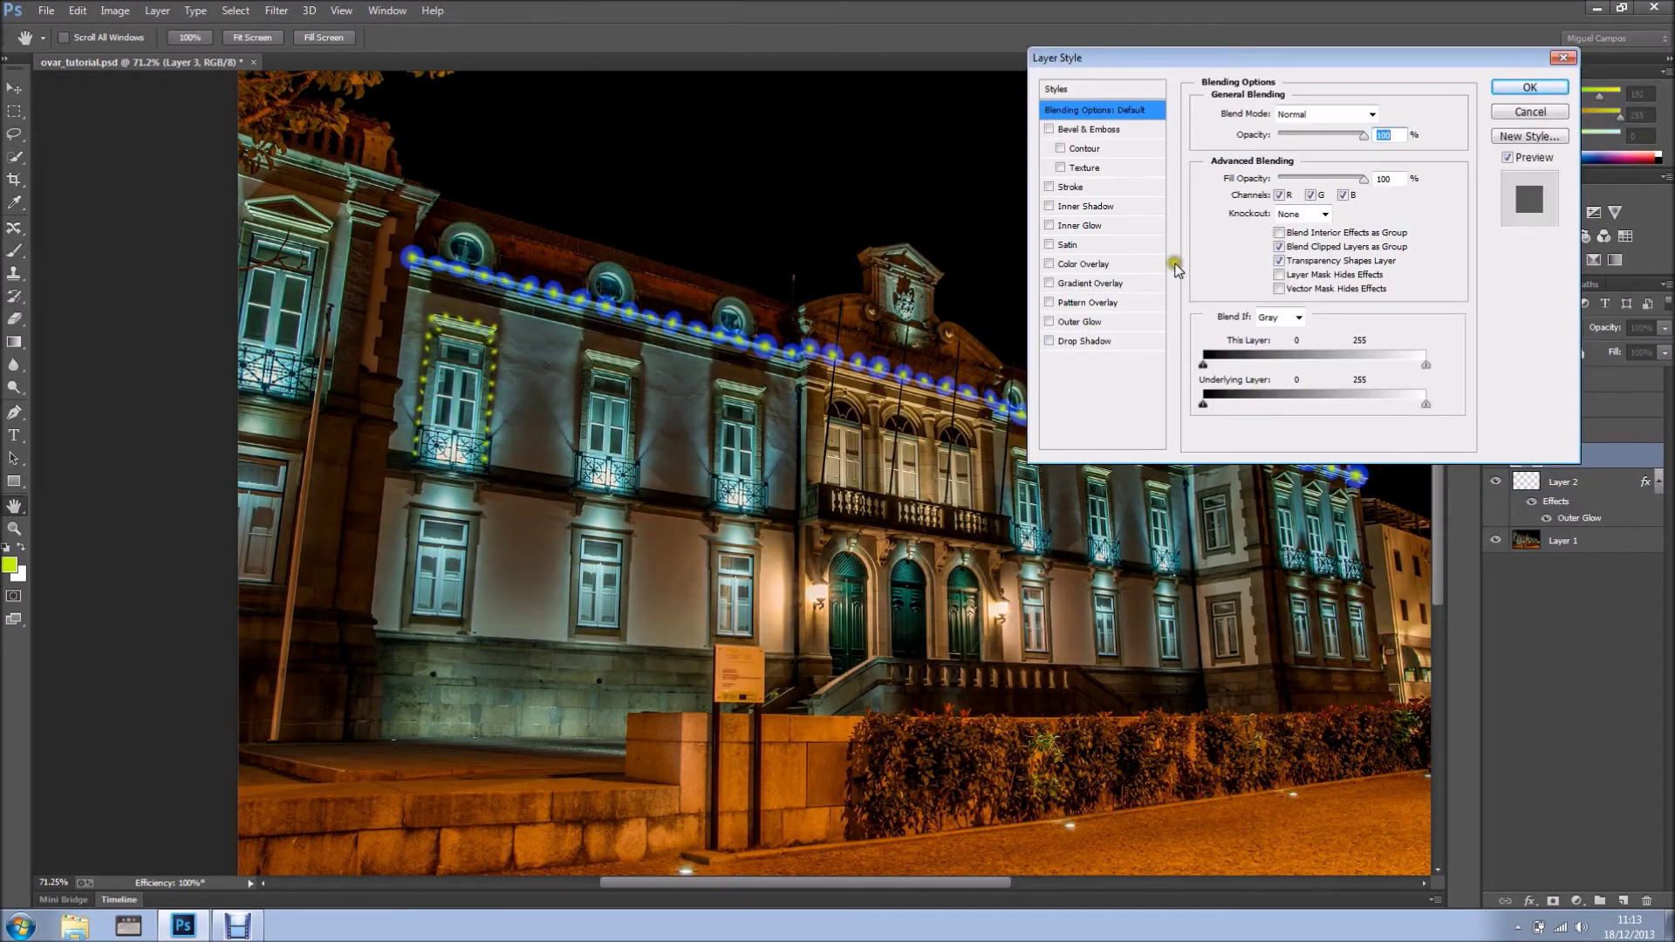
click(1096, 322)
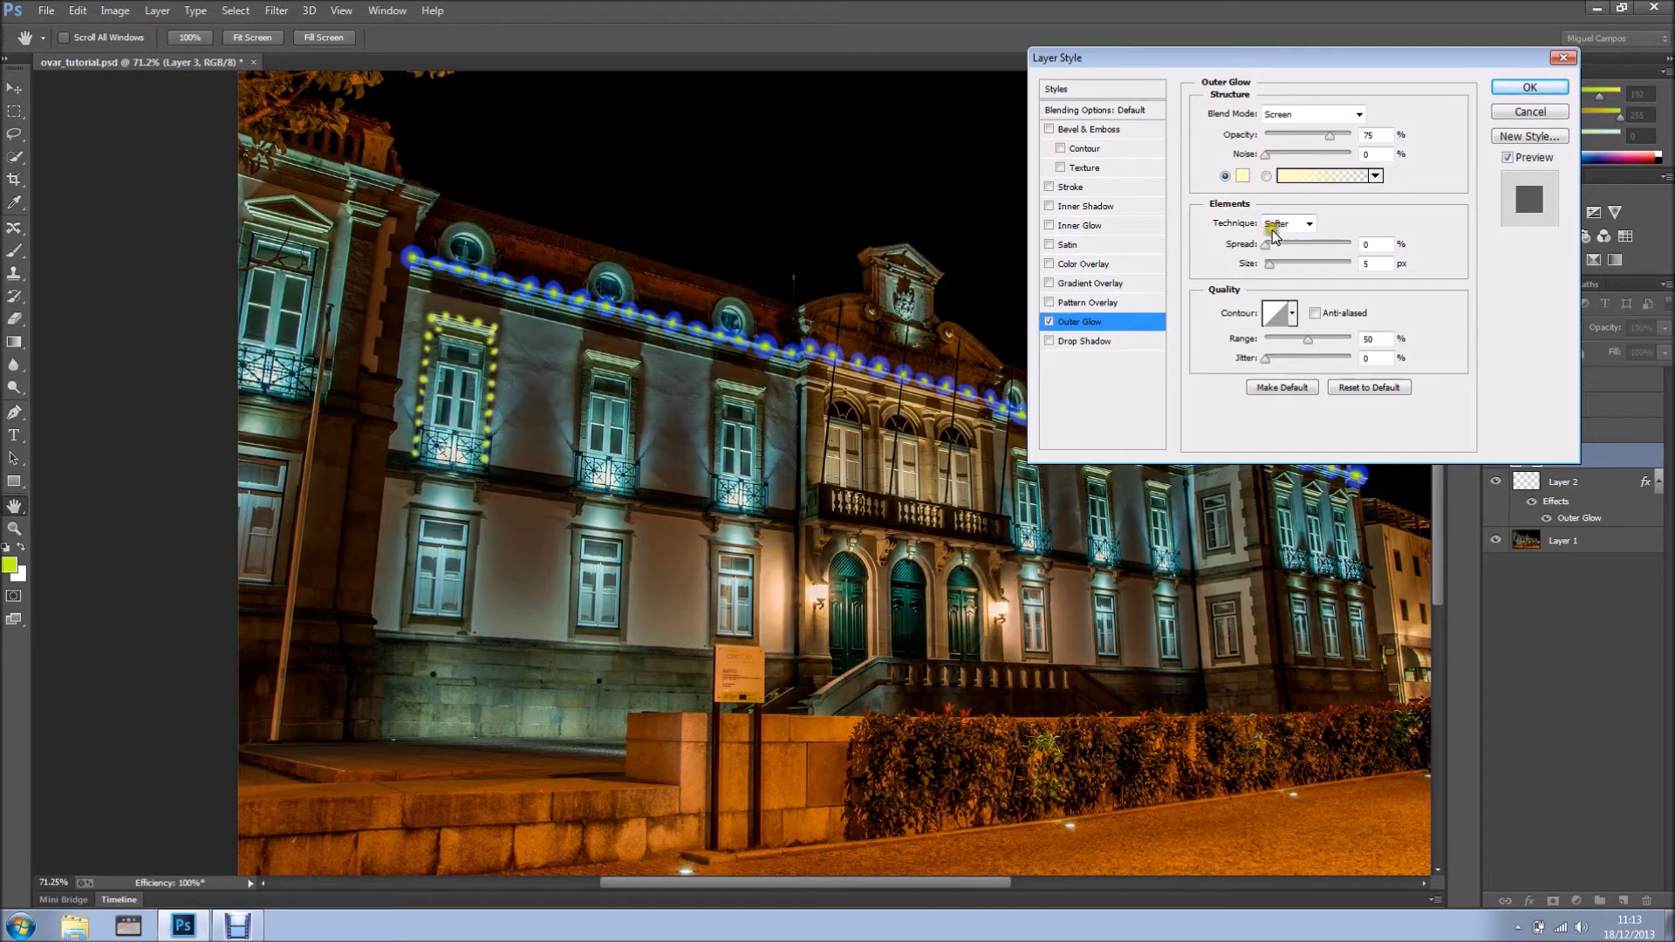
mouse_move(1236, 249)
mouse_down()
mouse_move(1318, 270)
mouse_move(1242, 251)
mouse_up()
click(1525, 88)
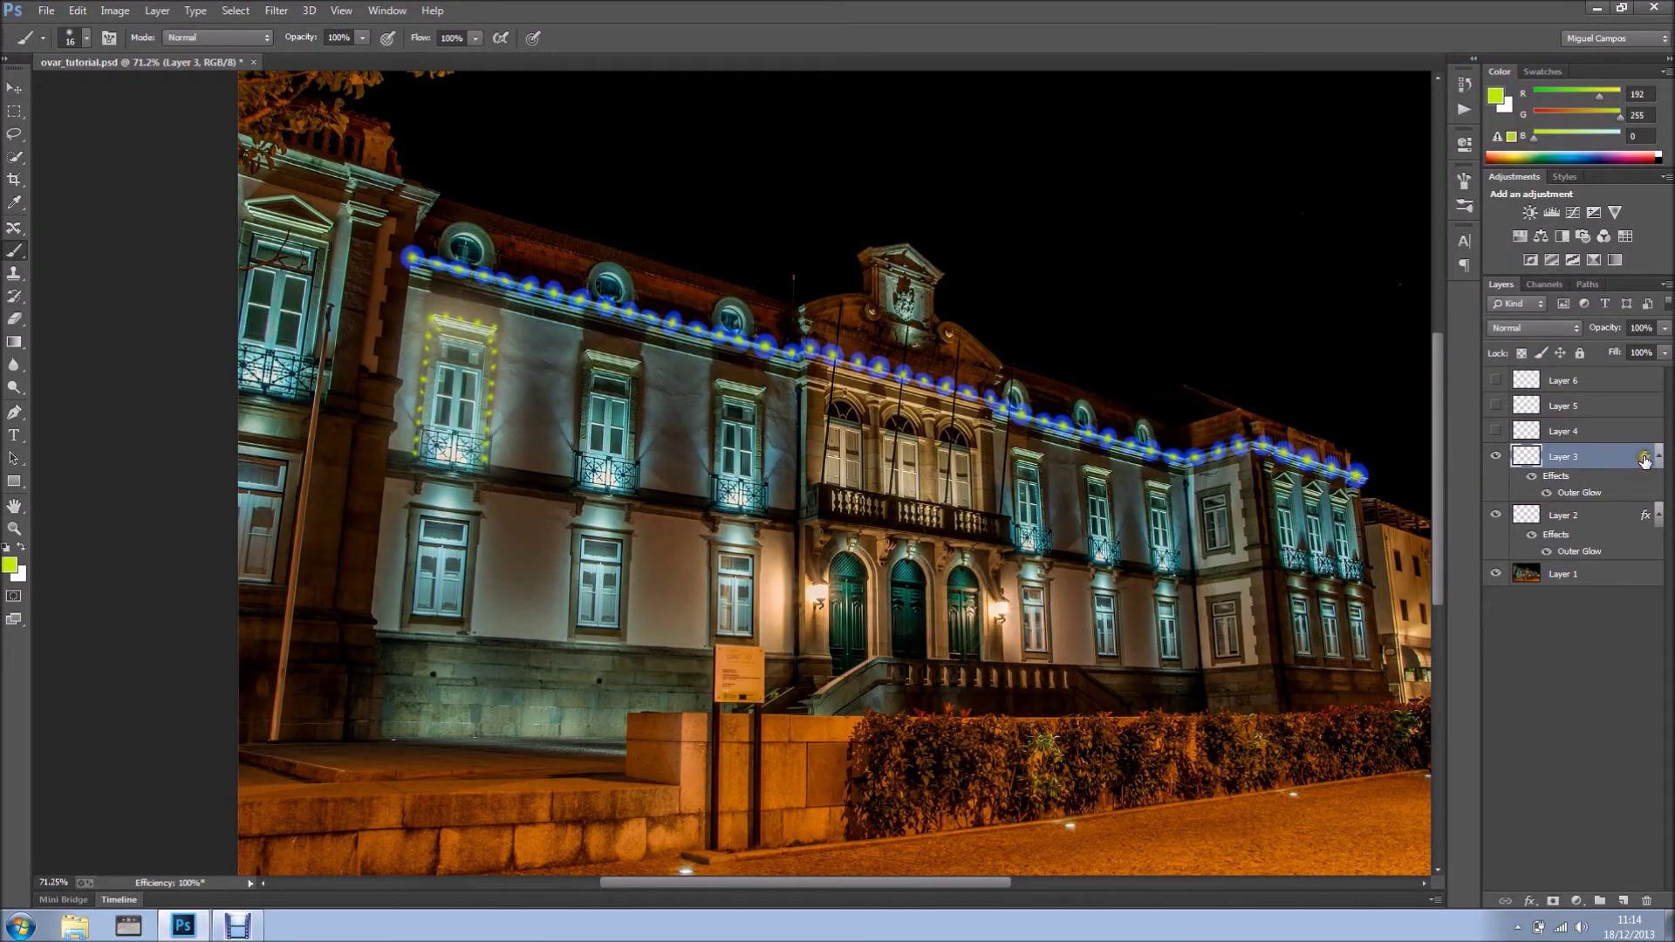
Step: Show Layers 4–6 and copy Layer 3's Outer Glow onto the other light layers
drag(1497, 431, 1495, 380)
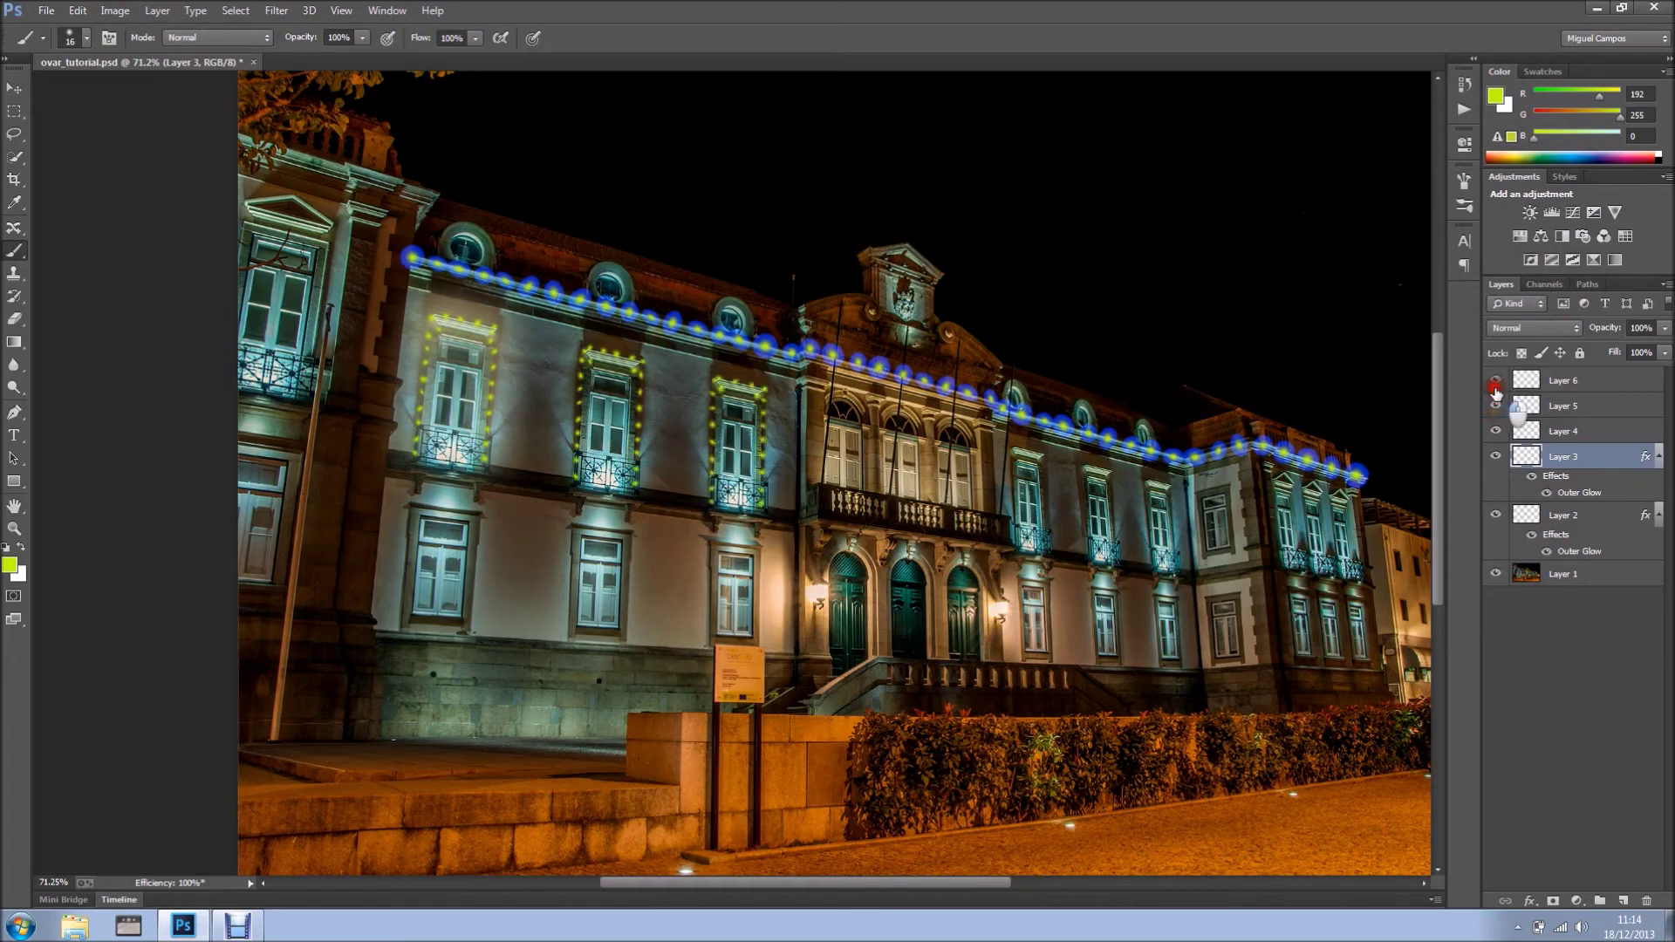
click(1646, 457)
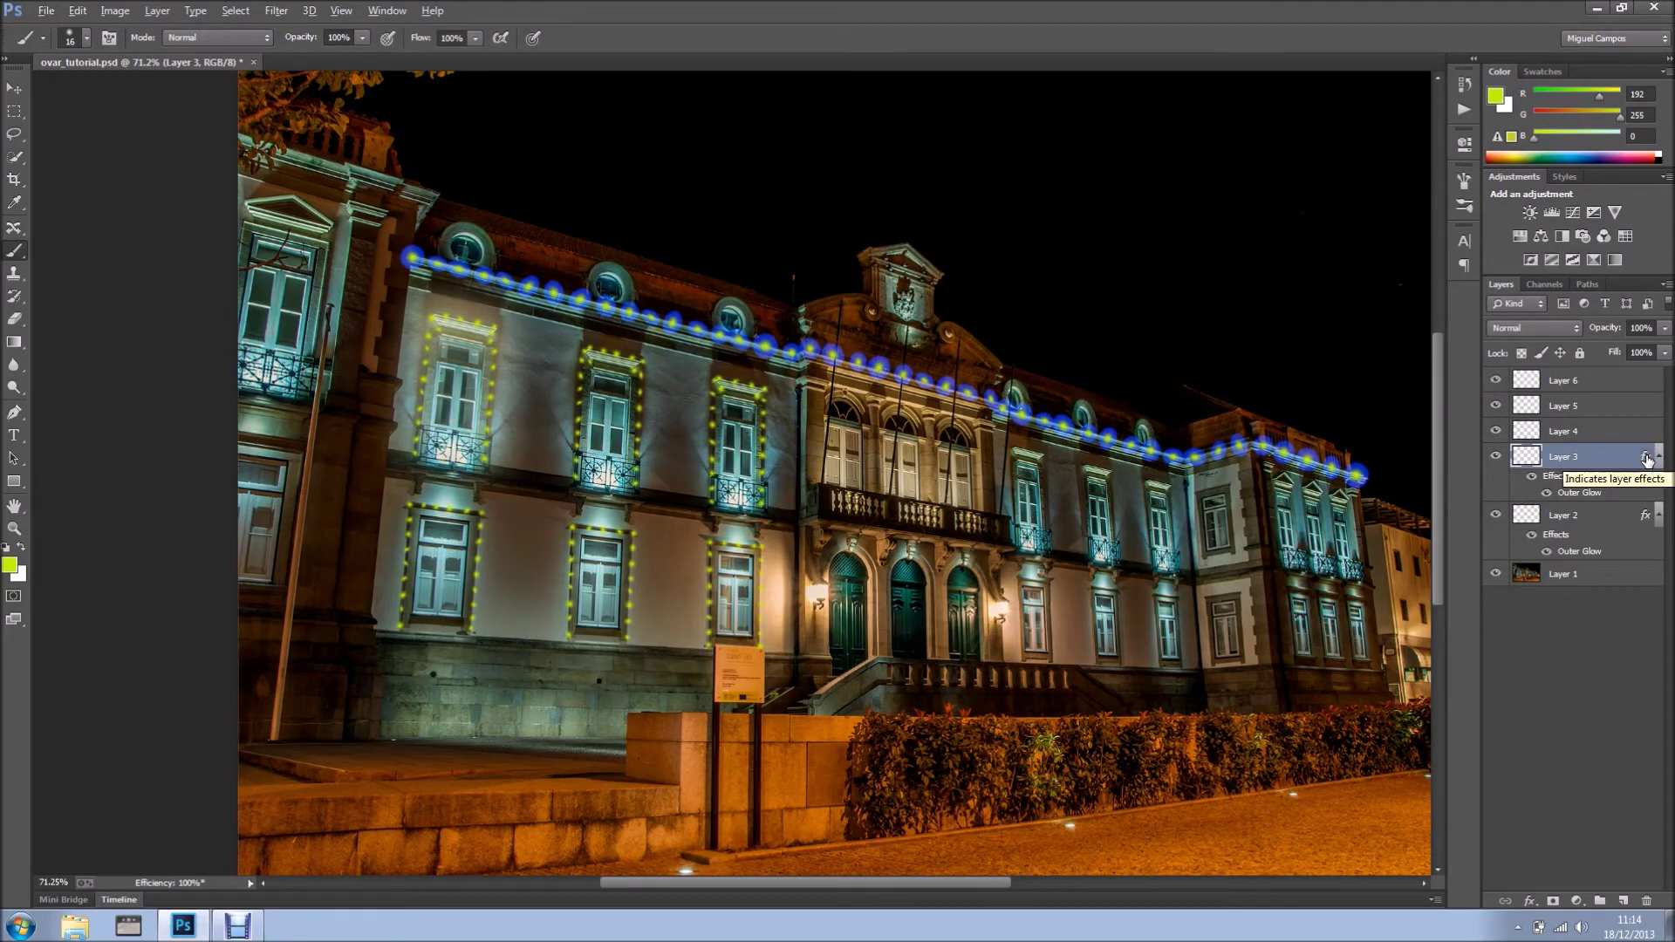
click(1646, 456)
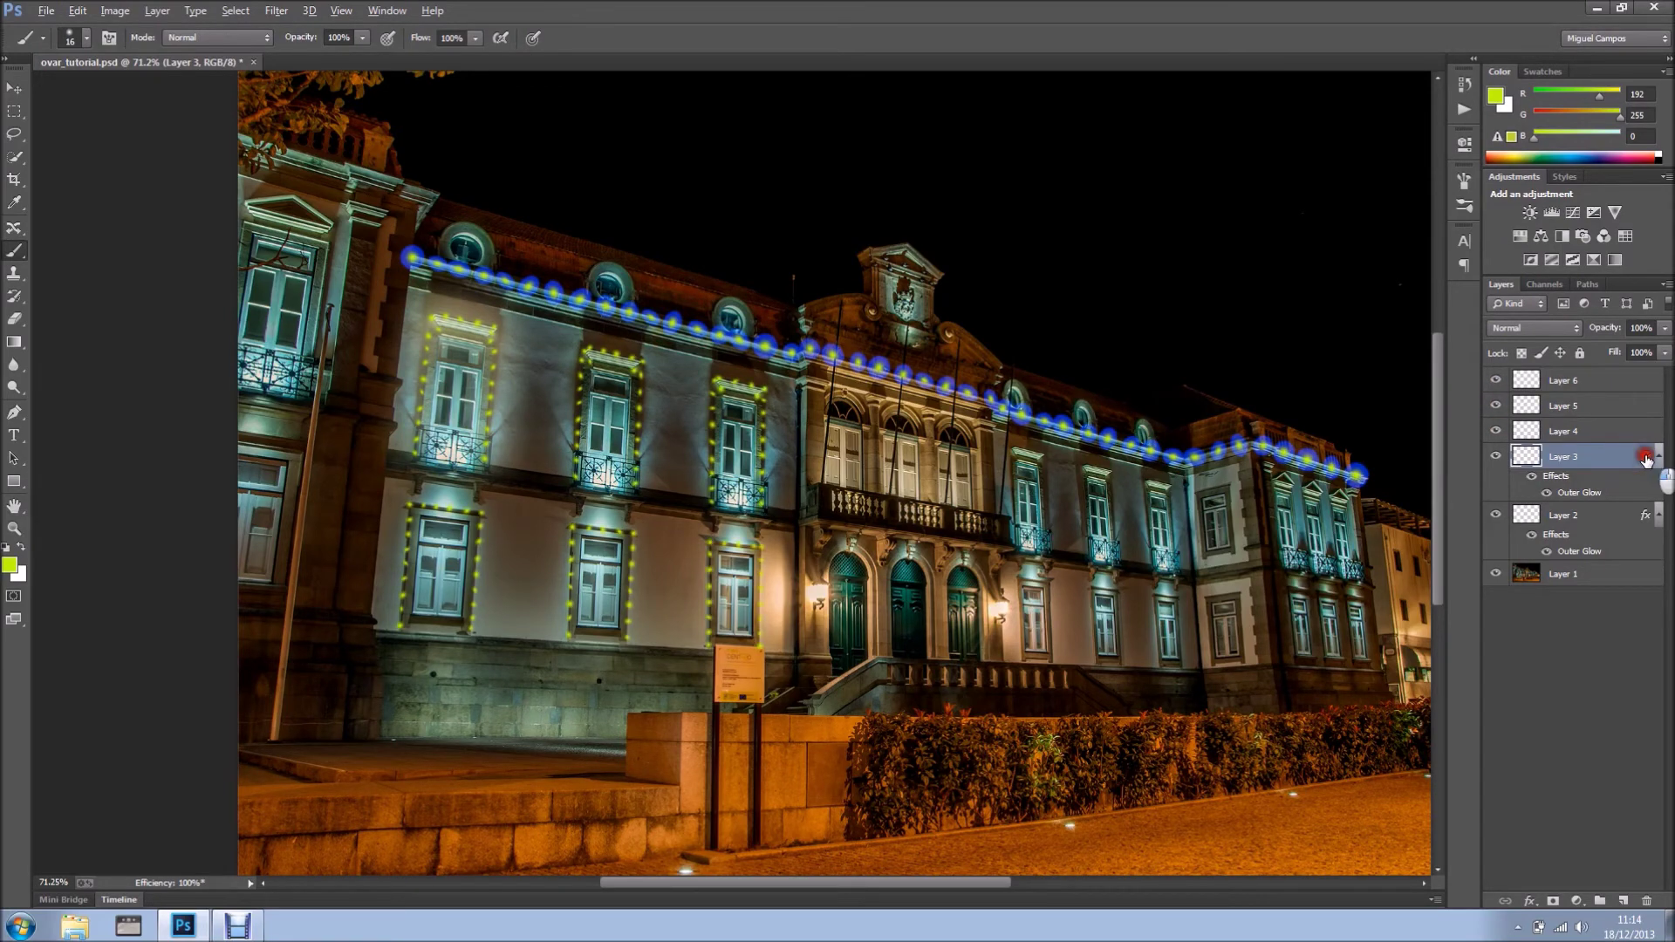
drag(1646, 457, 1646, 384)
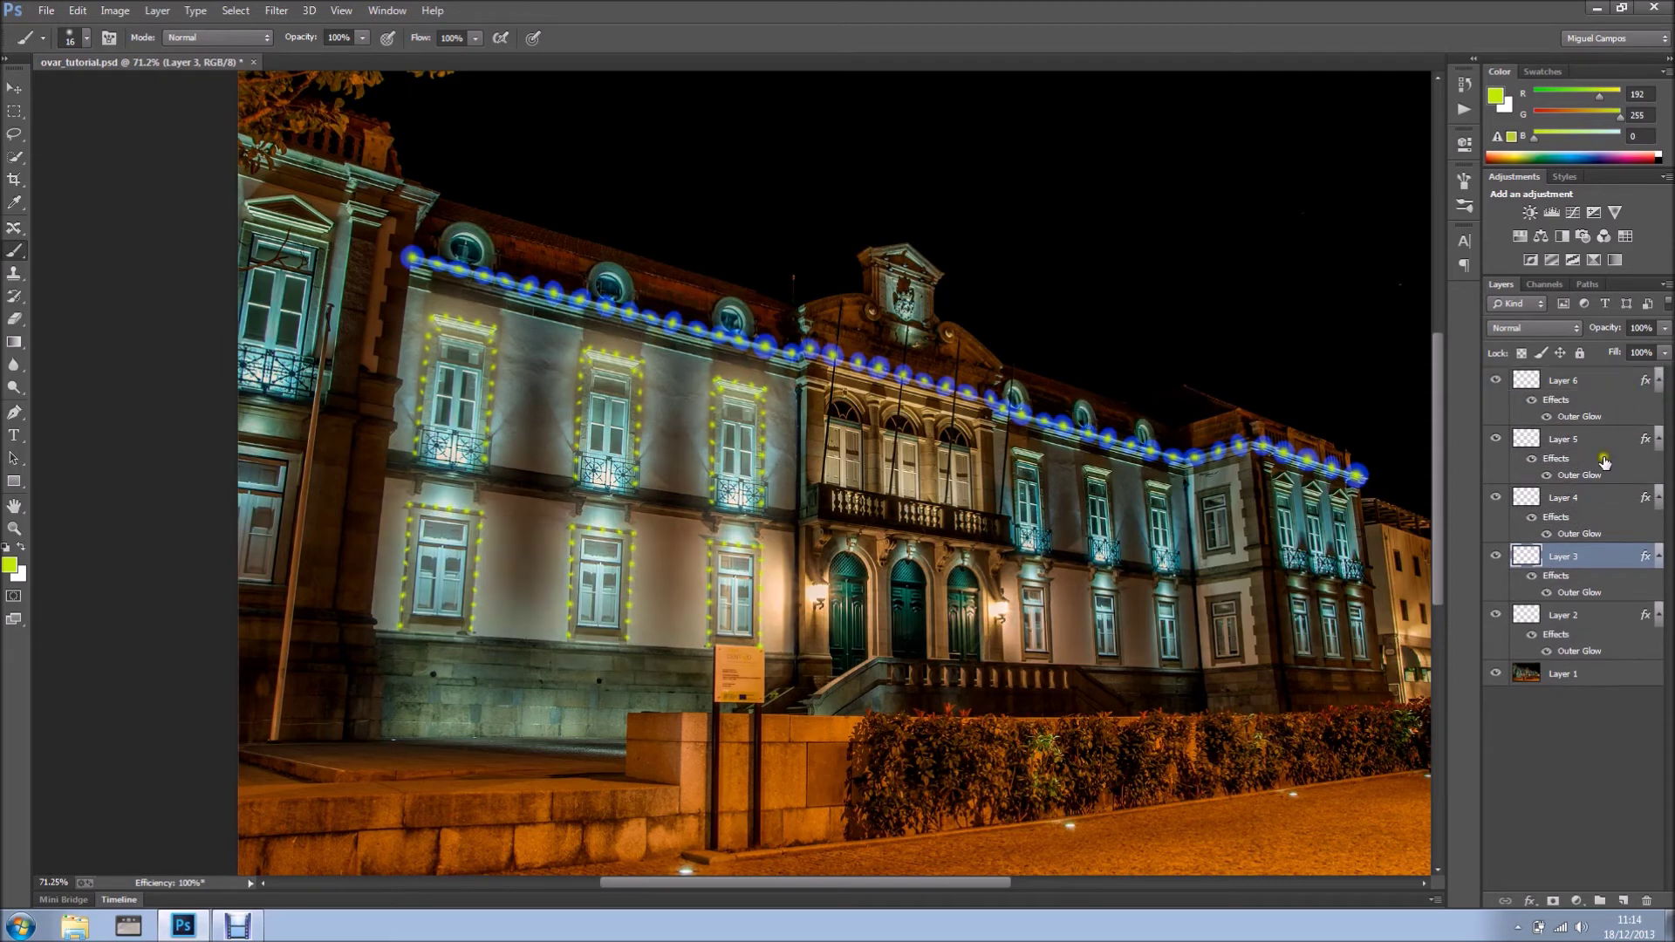
scroll(1193, 549, down, 1)
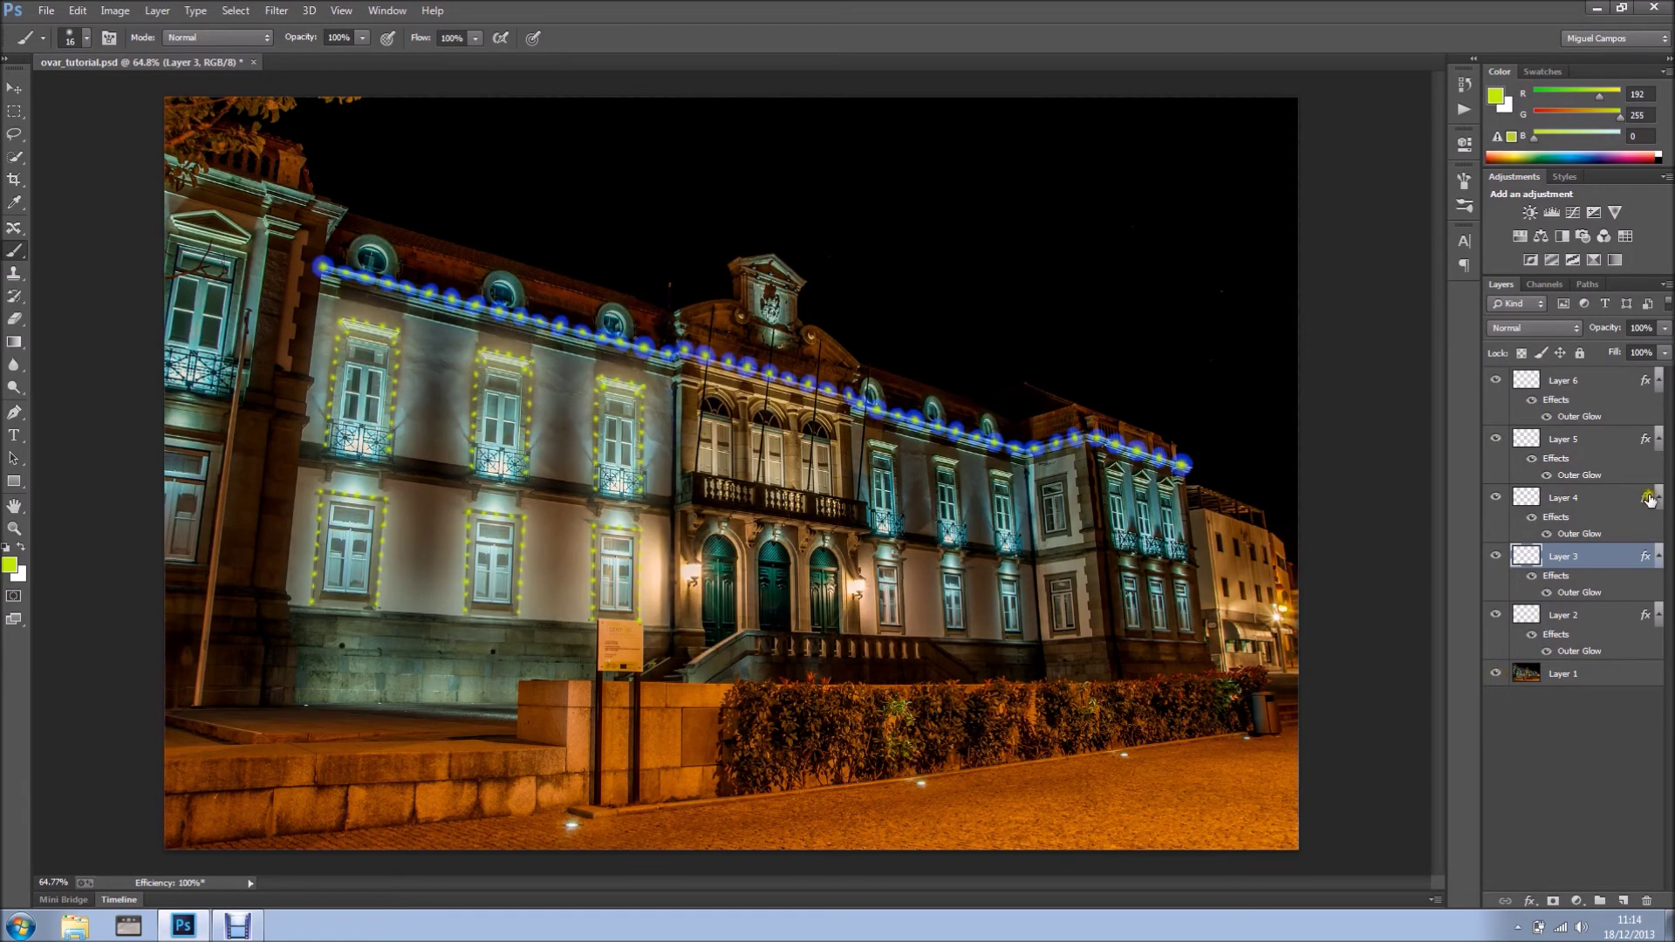
Step: Collapse the effects lists of Layers 6 down through 2
click(1658, 381)
click(1657, 410)
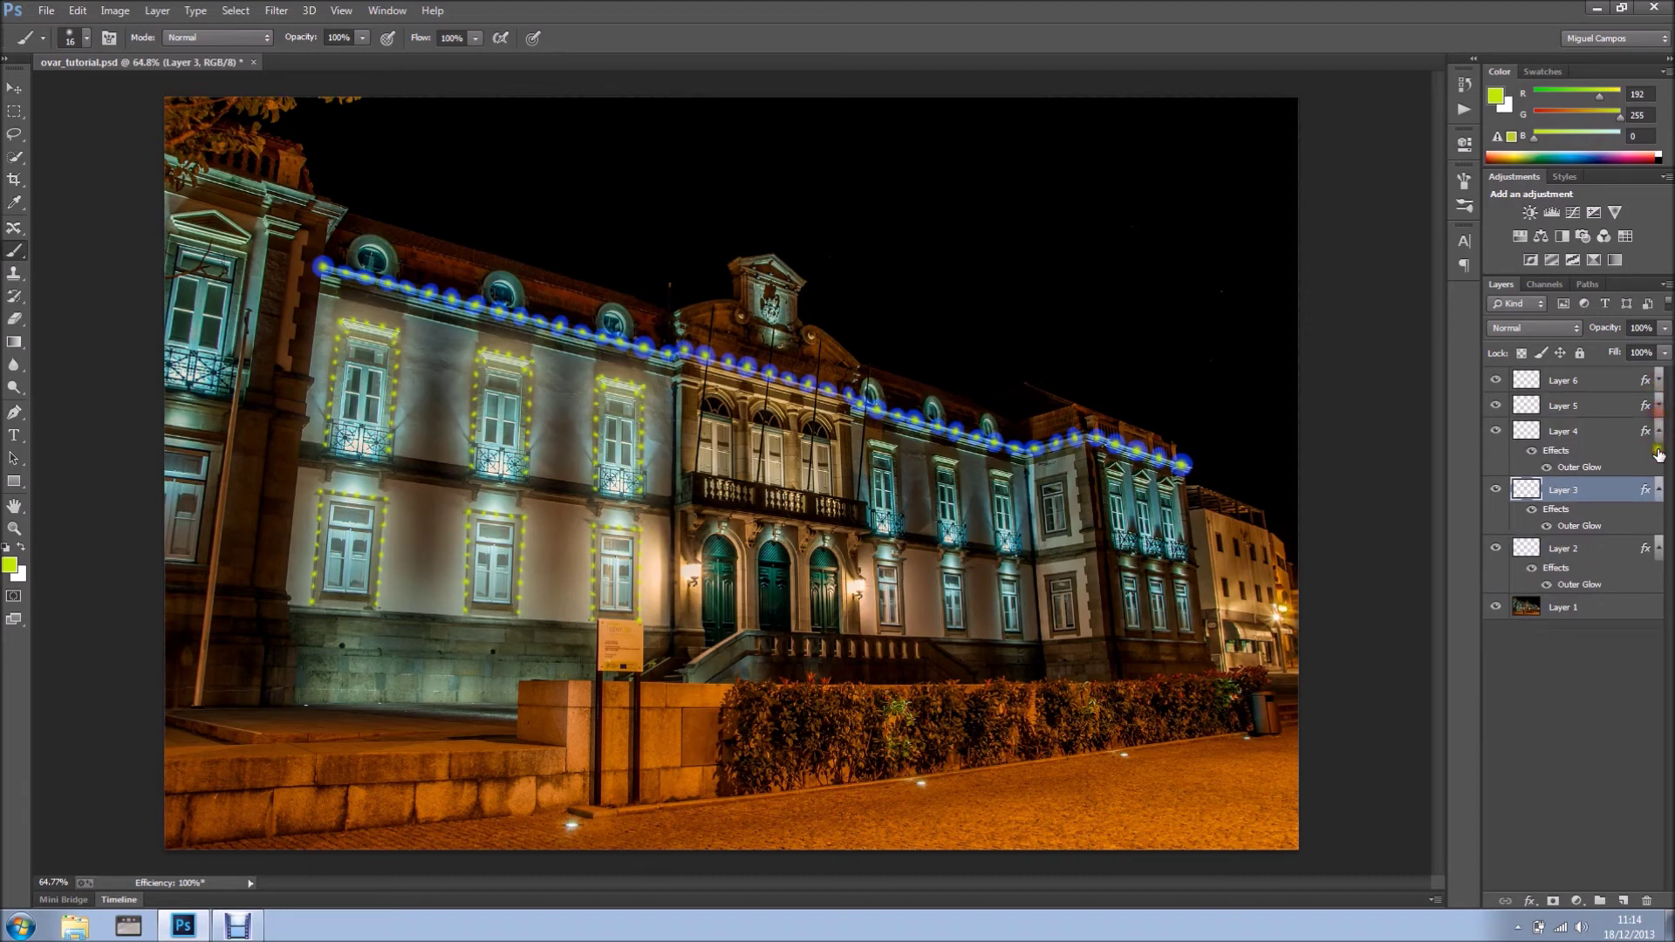
click(1658, 433)
click(1659, 458)
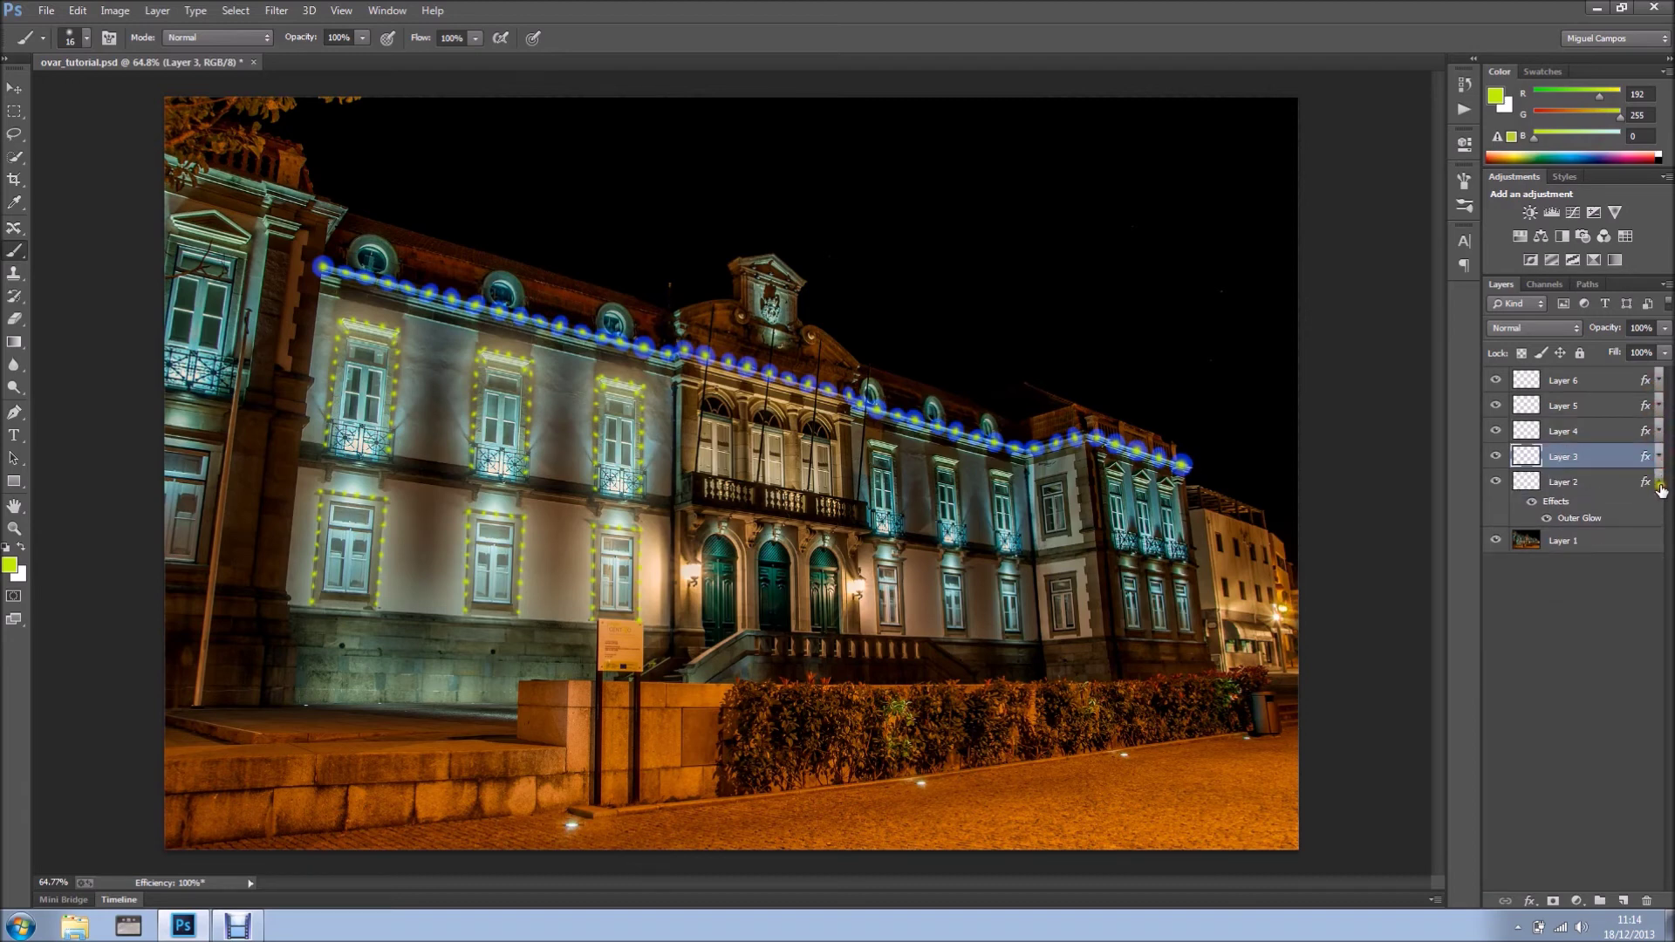
click(1659, 481)
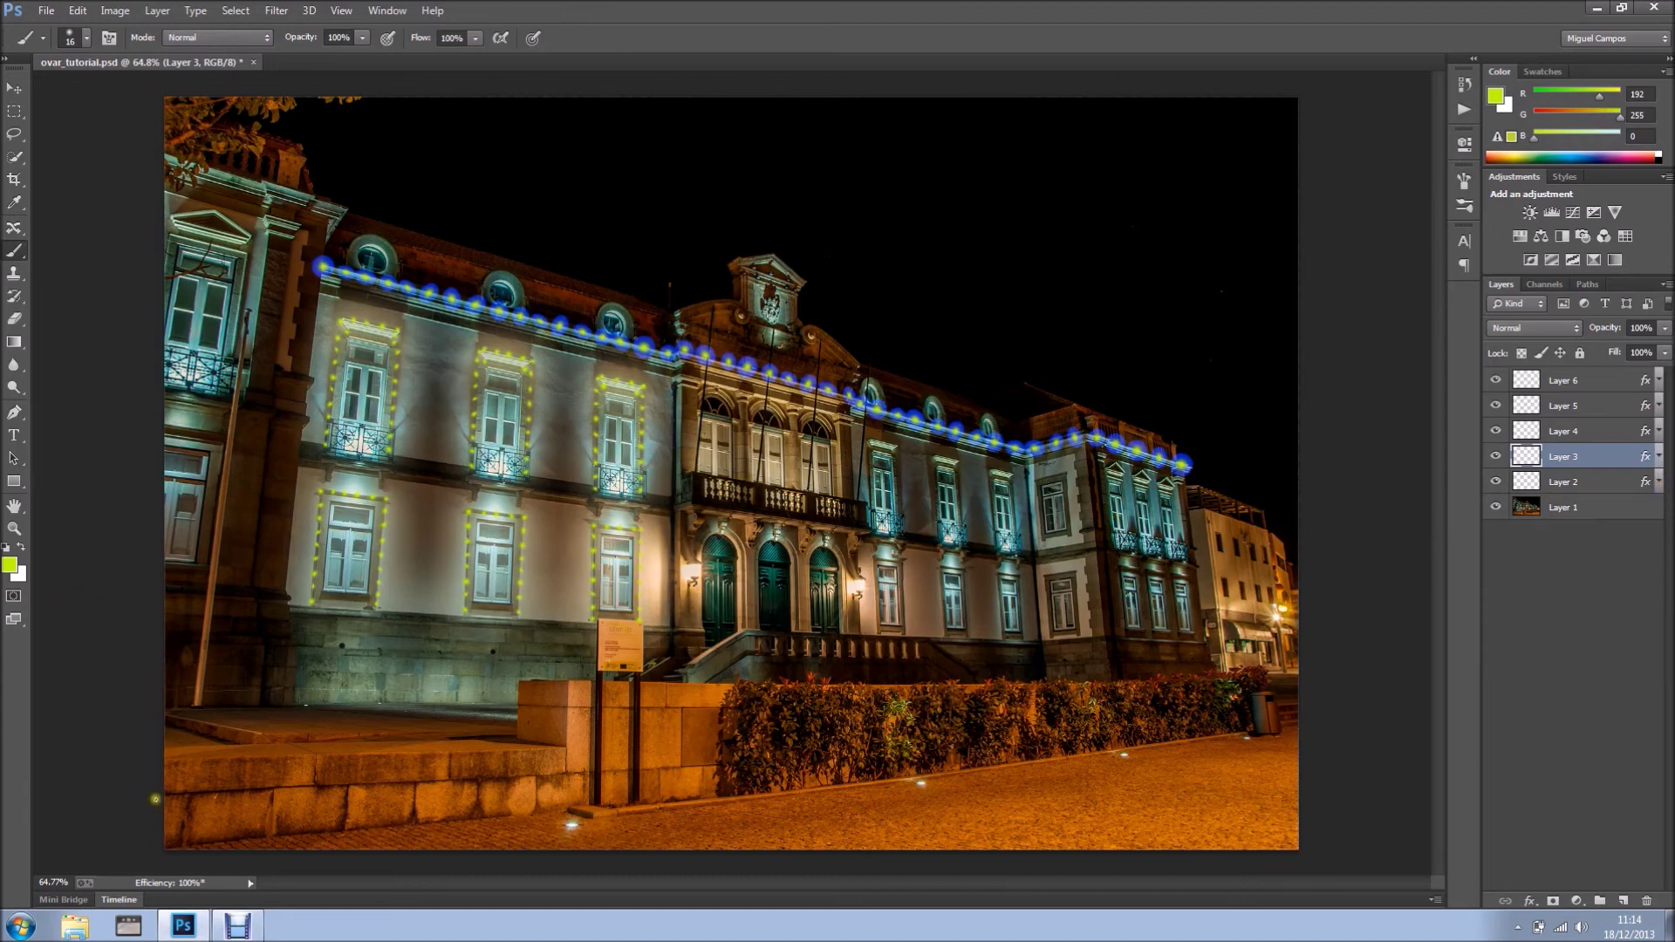
click(118, 899)
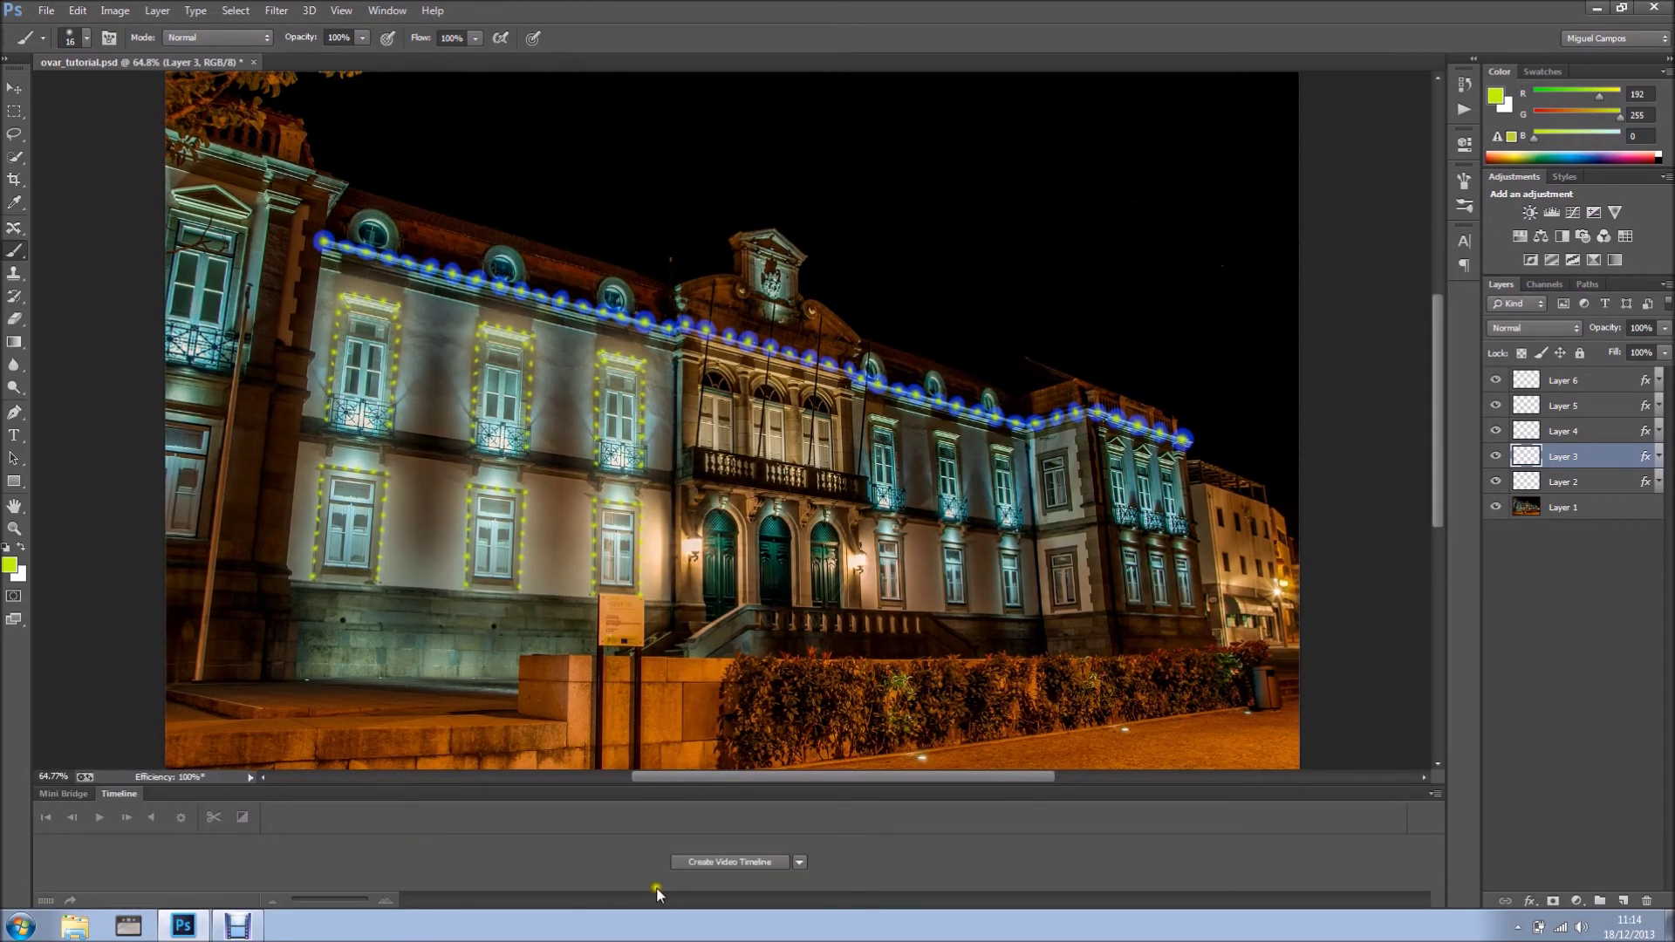
Step: Create a video timeline, make the panel taller, and convert it to frame animation
click(729, 861)
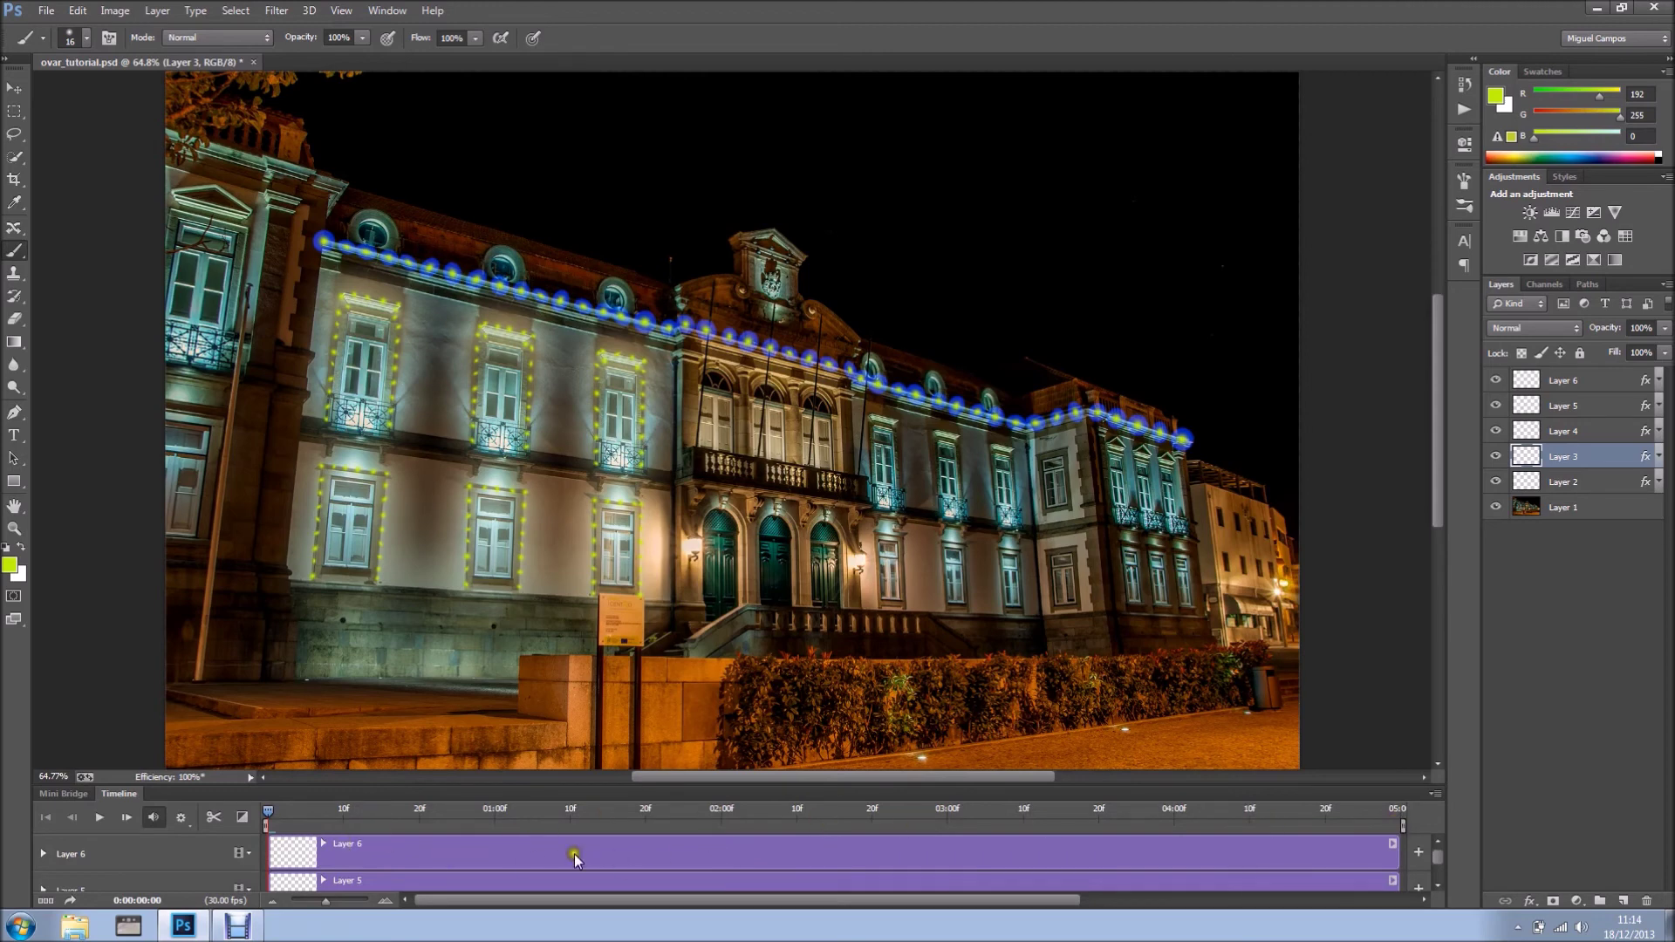
drag(744, 786, 766, 608)
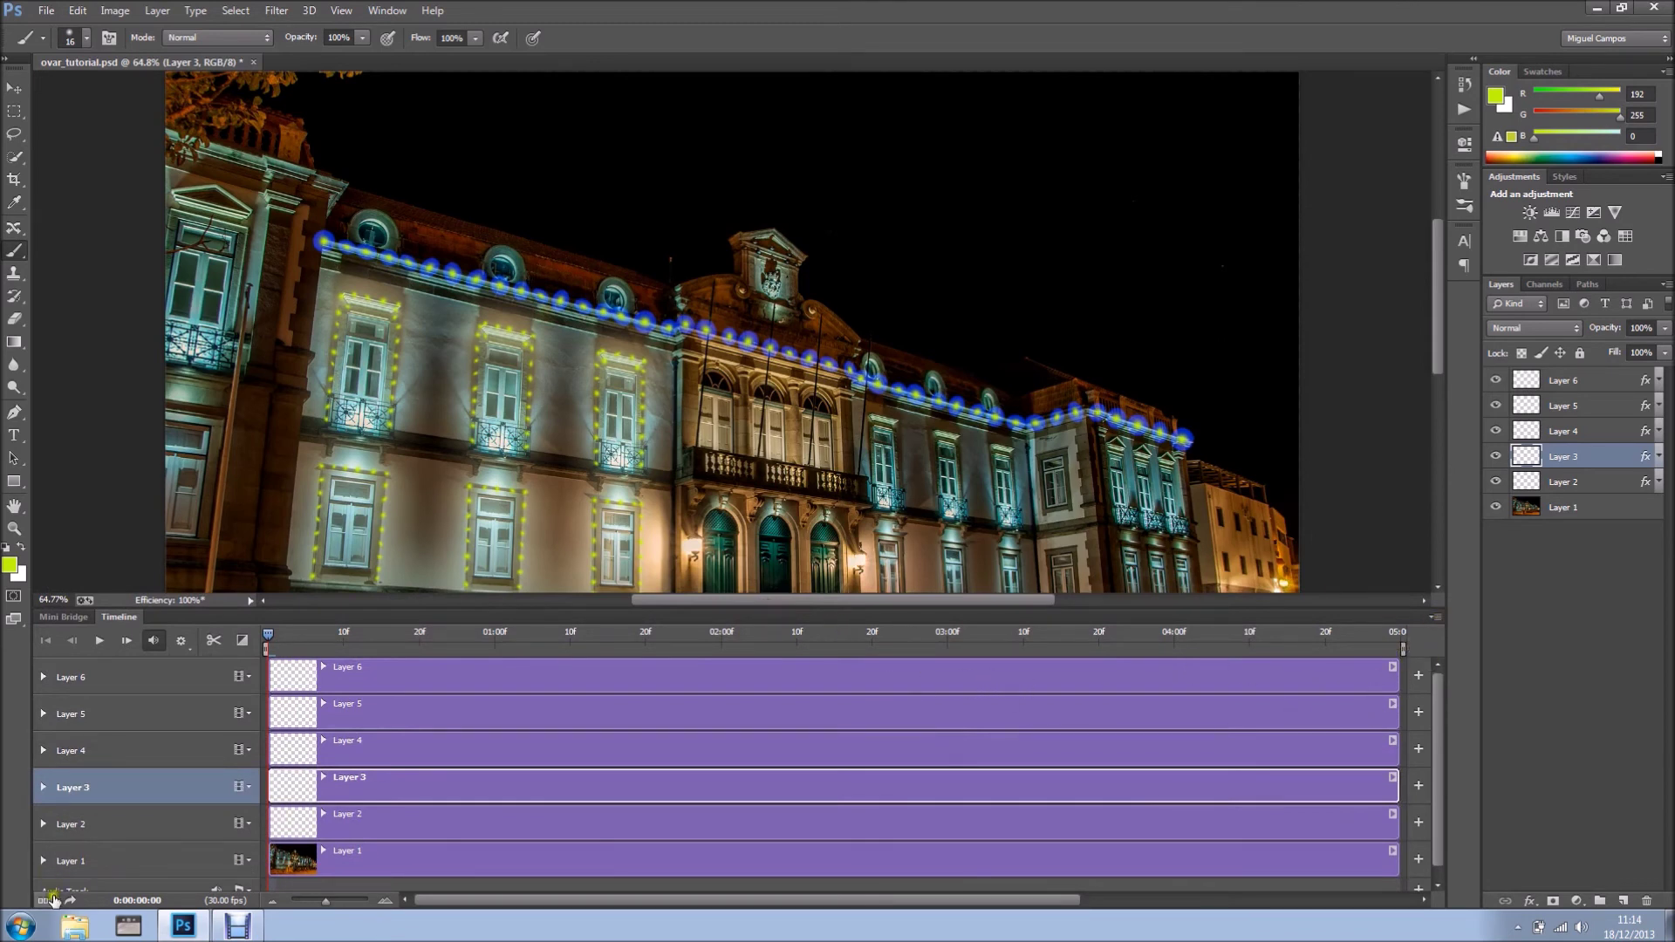
click(45, 901)
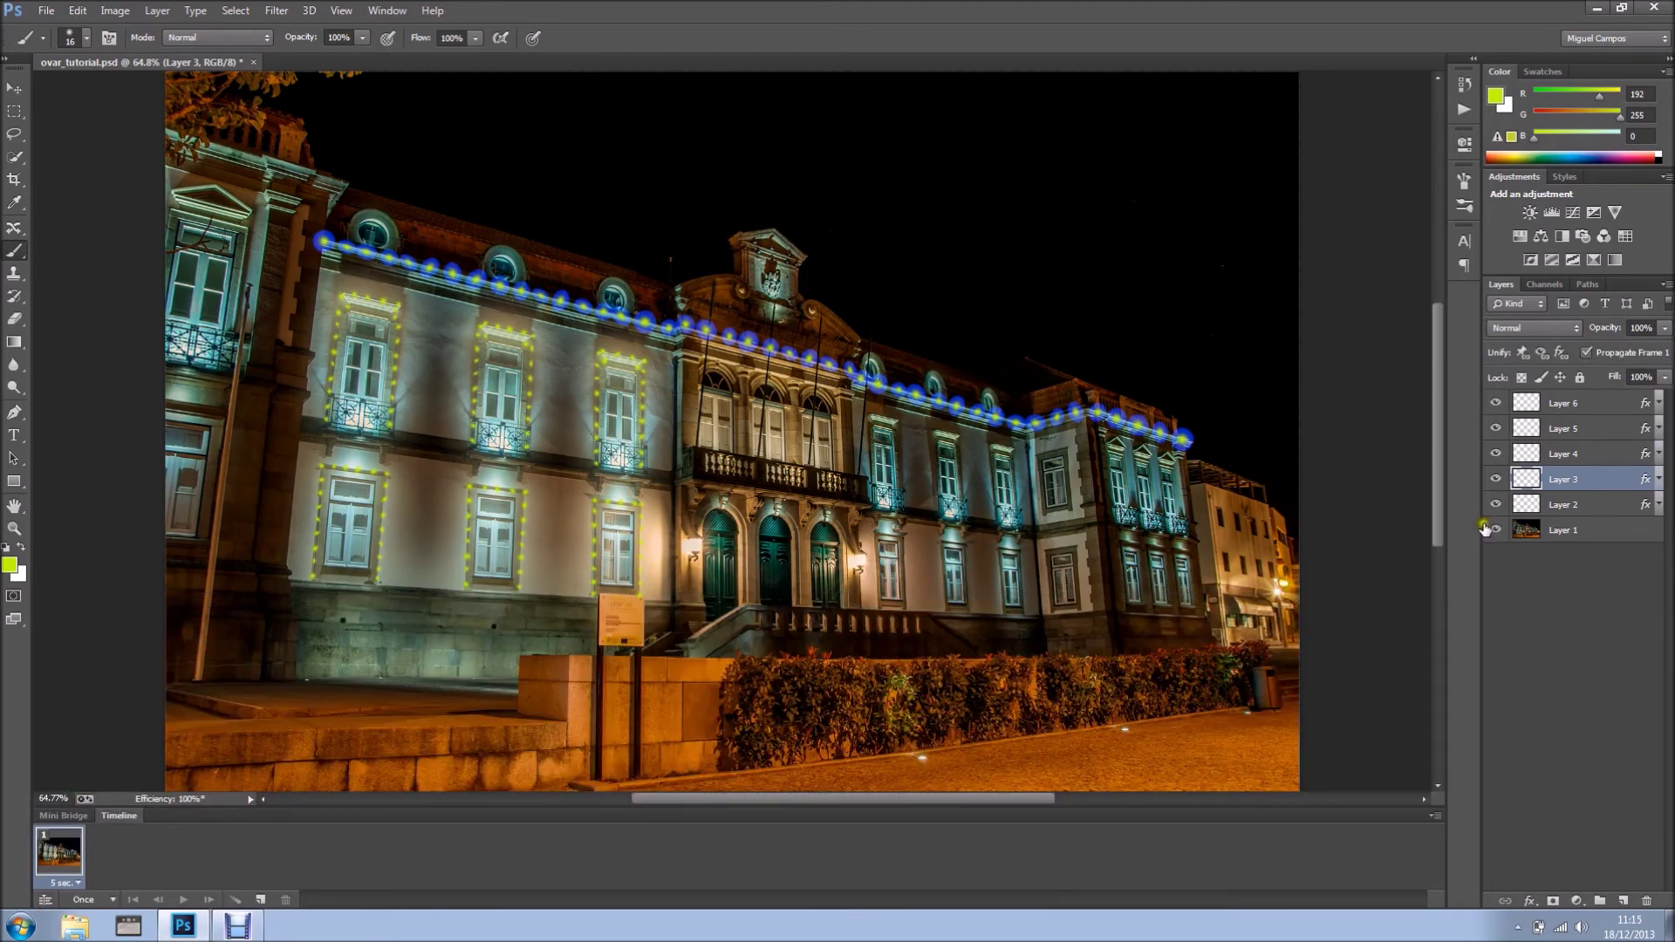
Step: Hide Layers 2–6 on frame 1, then add frames showing the blue roofline and first window
click(1566, 530)
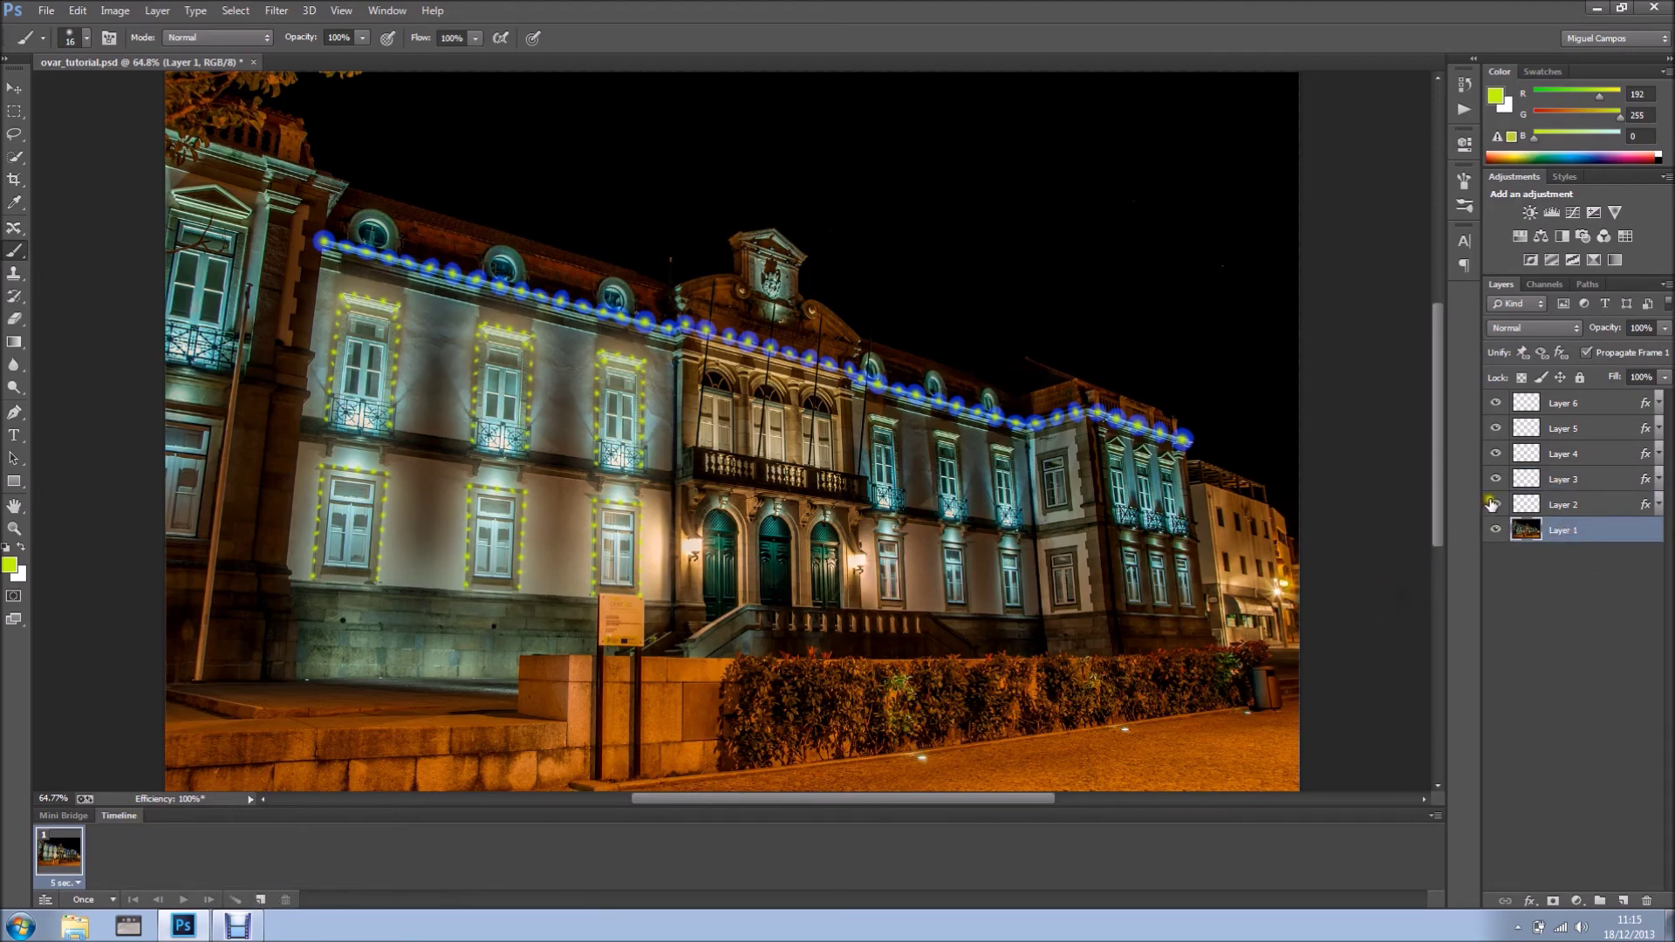
drag(1491, 504, 1493, 403)
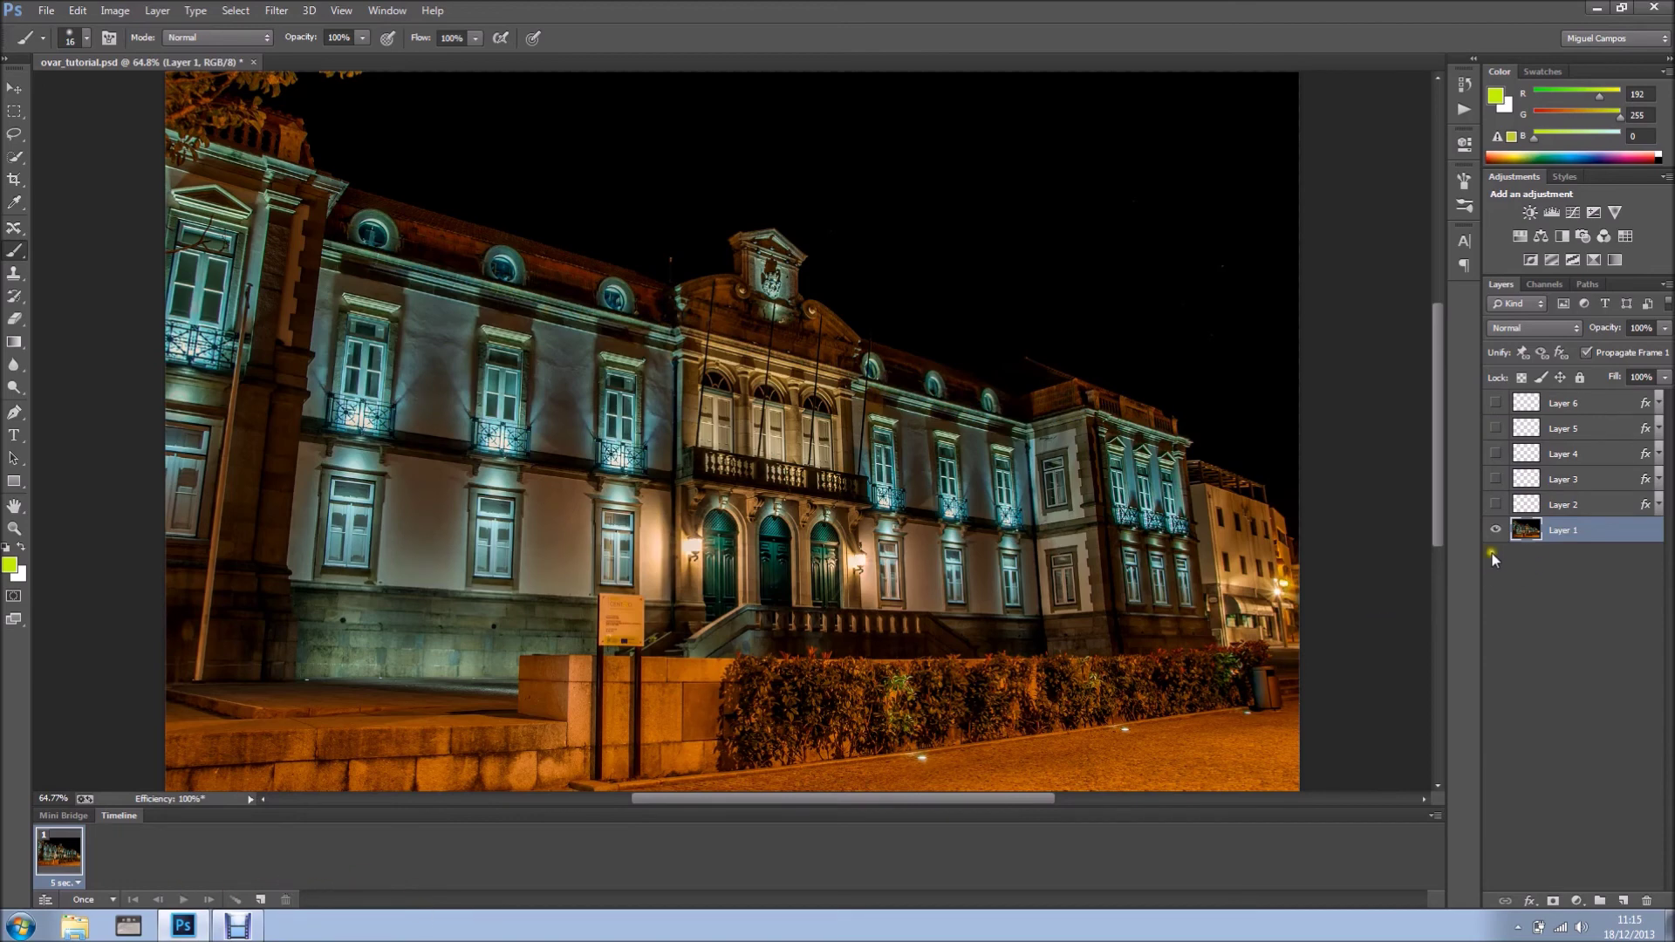
click(259, 900)
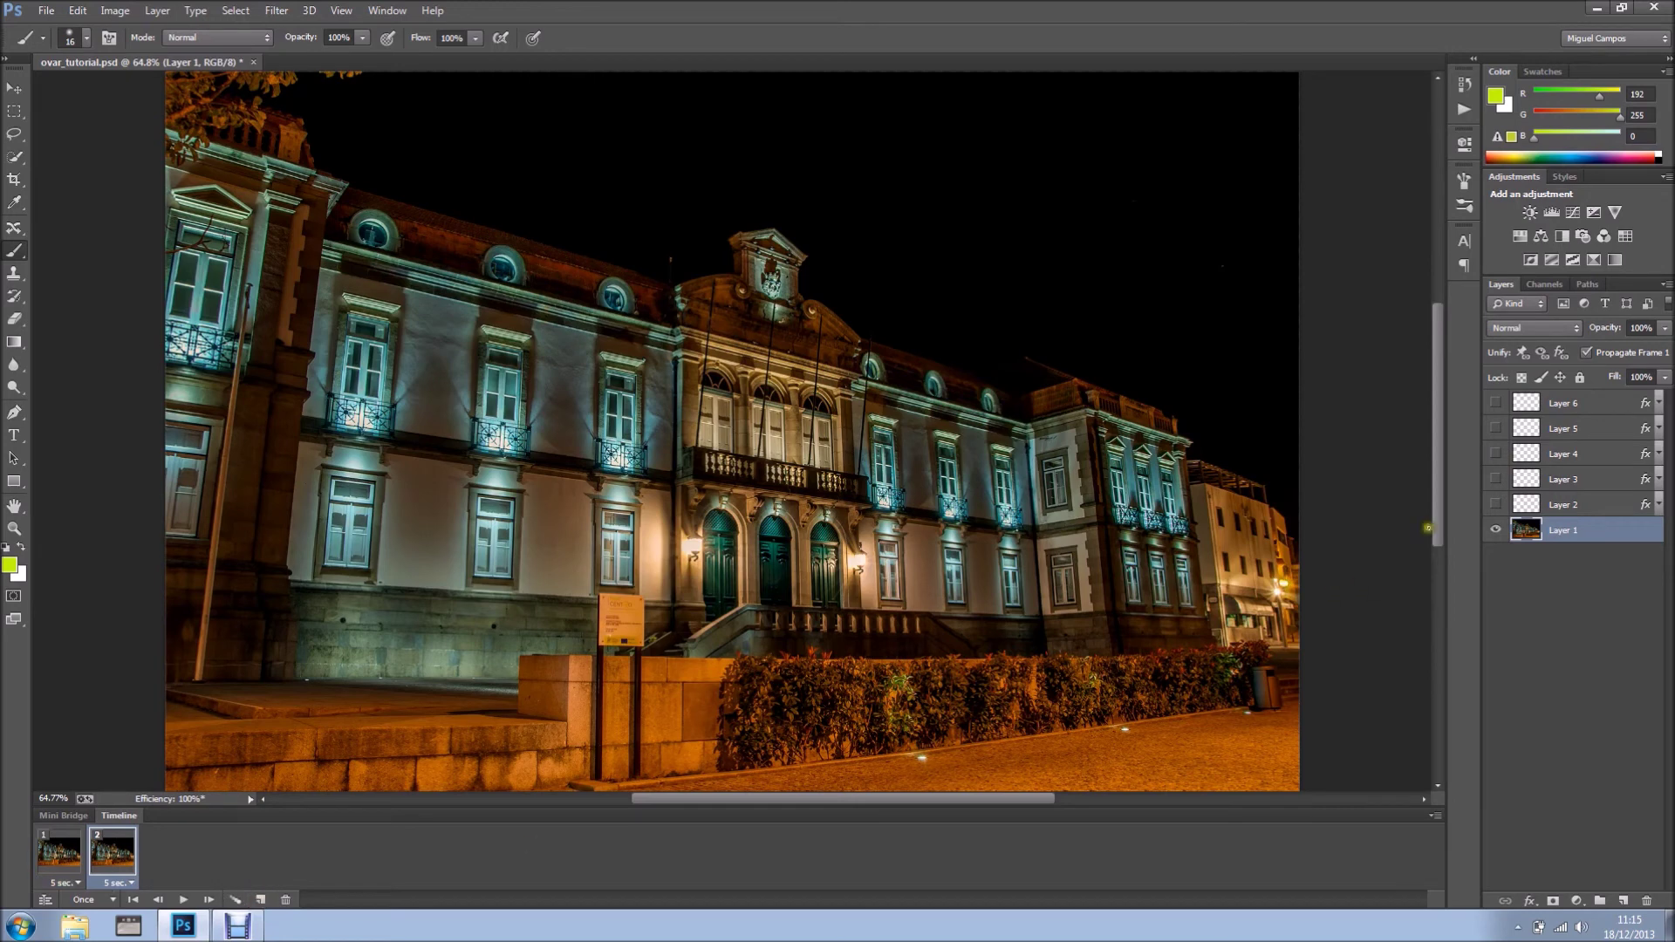
click(1497, 506)
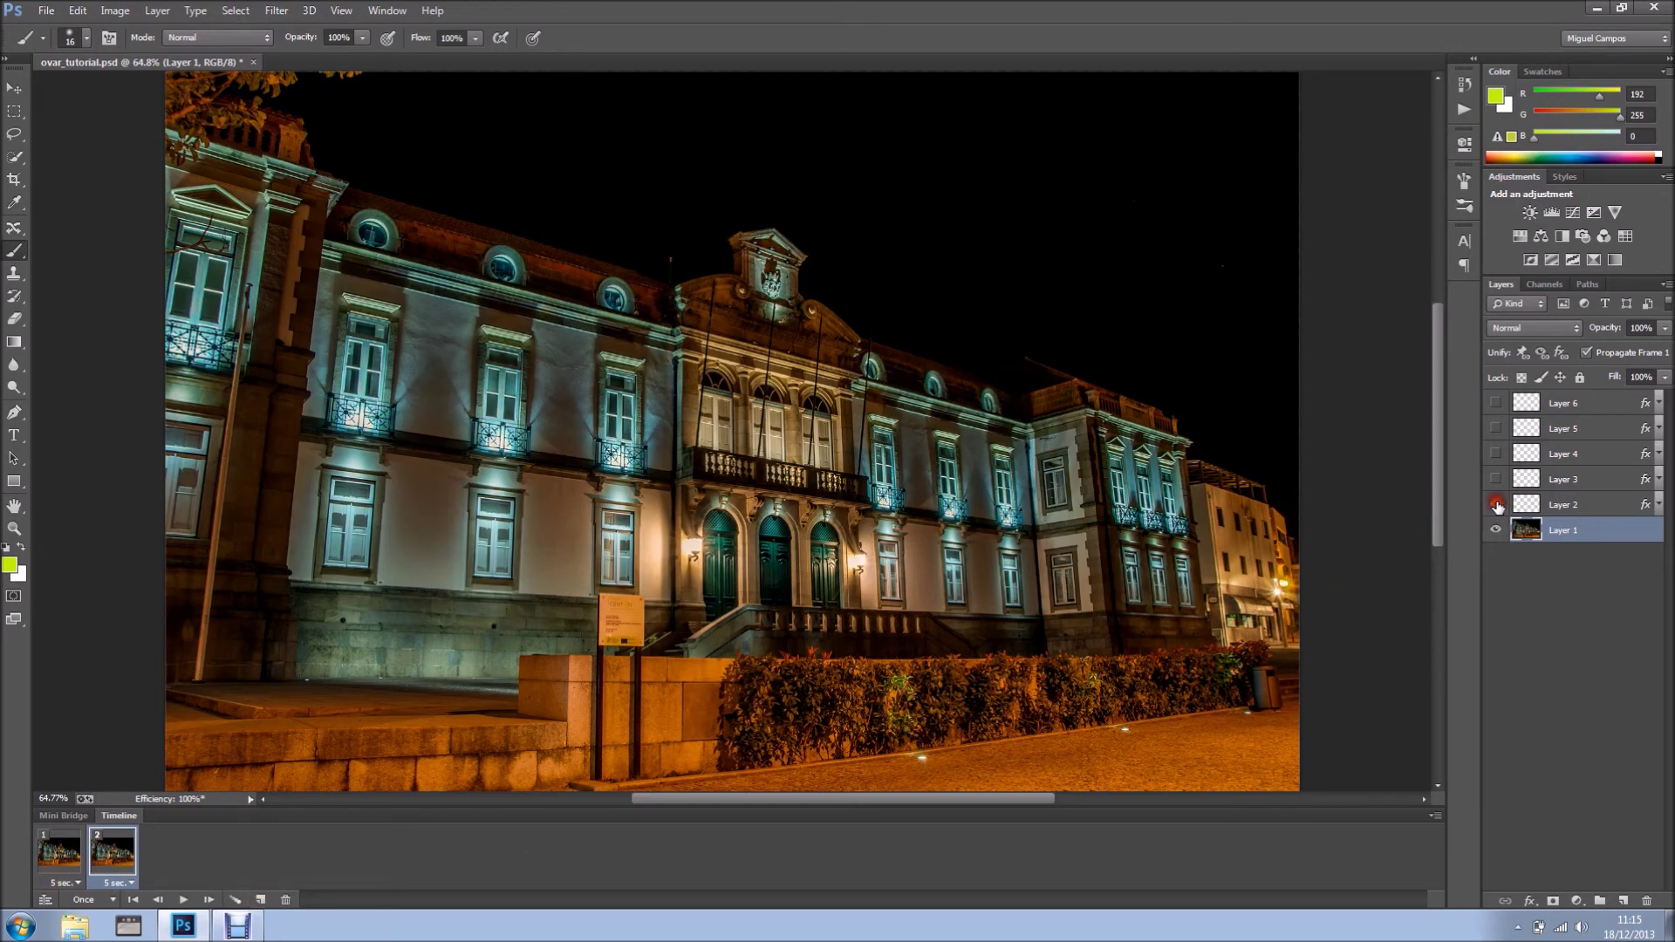
click(259, 900)
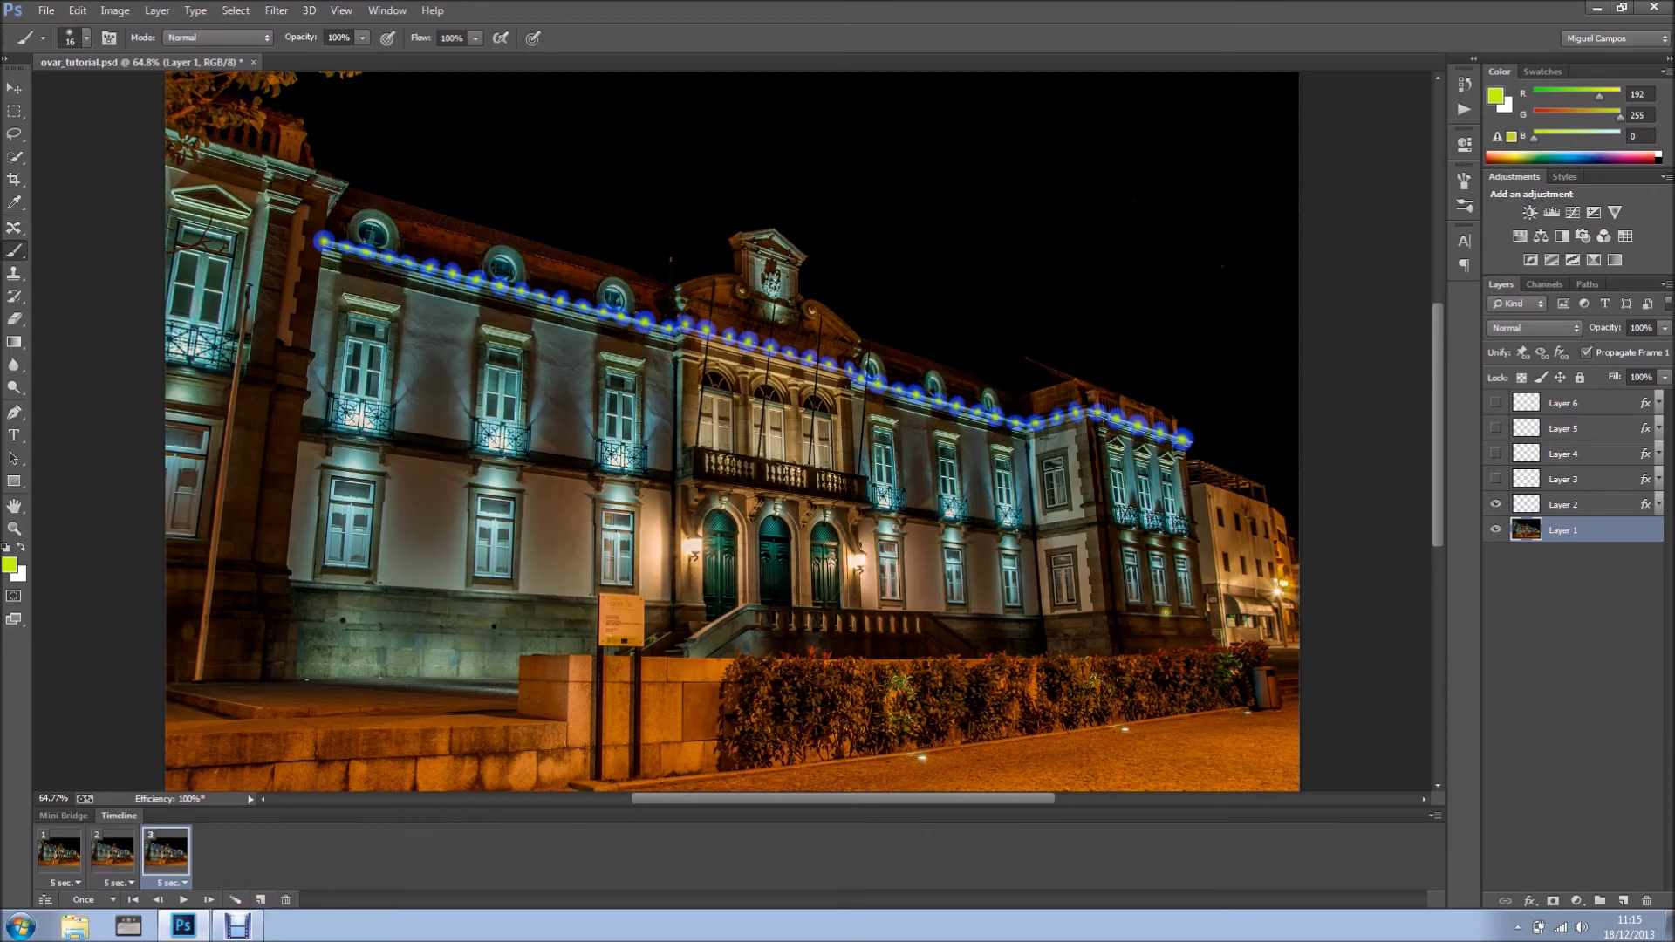
click(1495, 478)
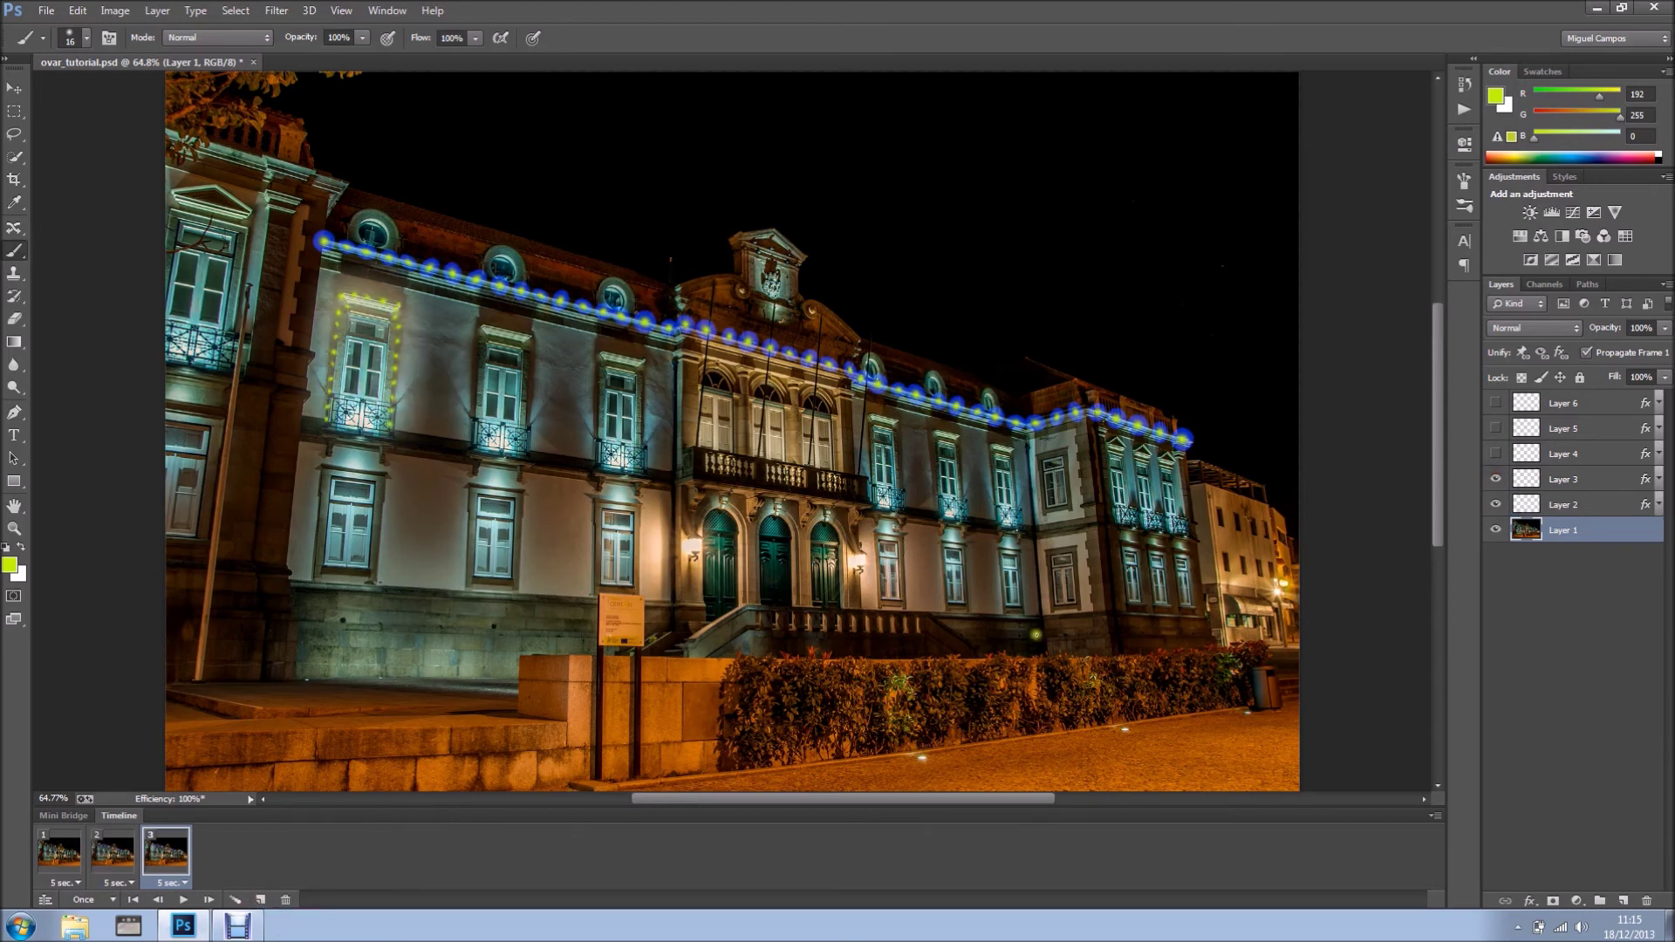
Step: Add frames 4 to 6, each revealing the next yellow window-outline layer
click(260, 900)
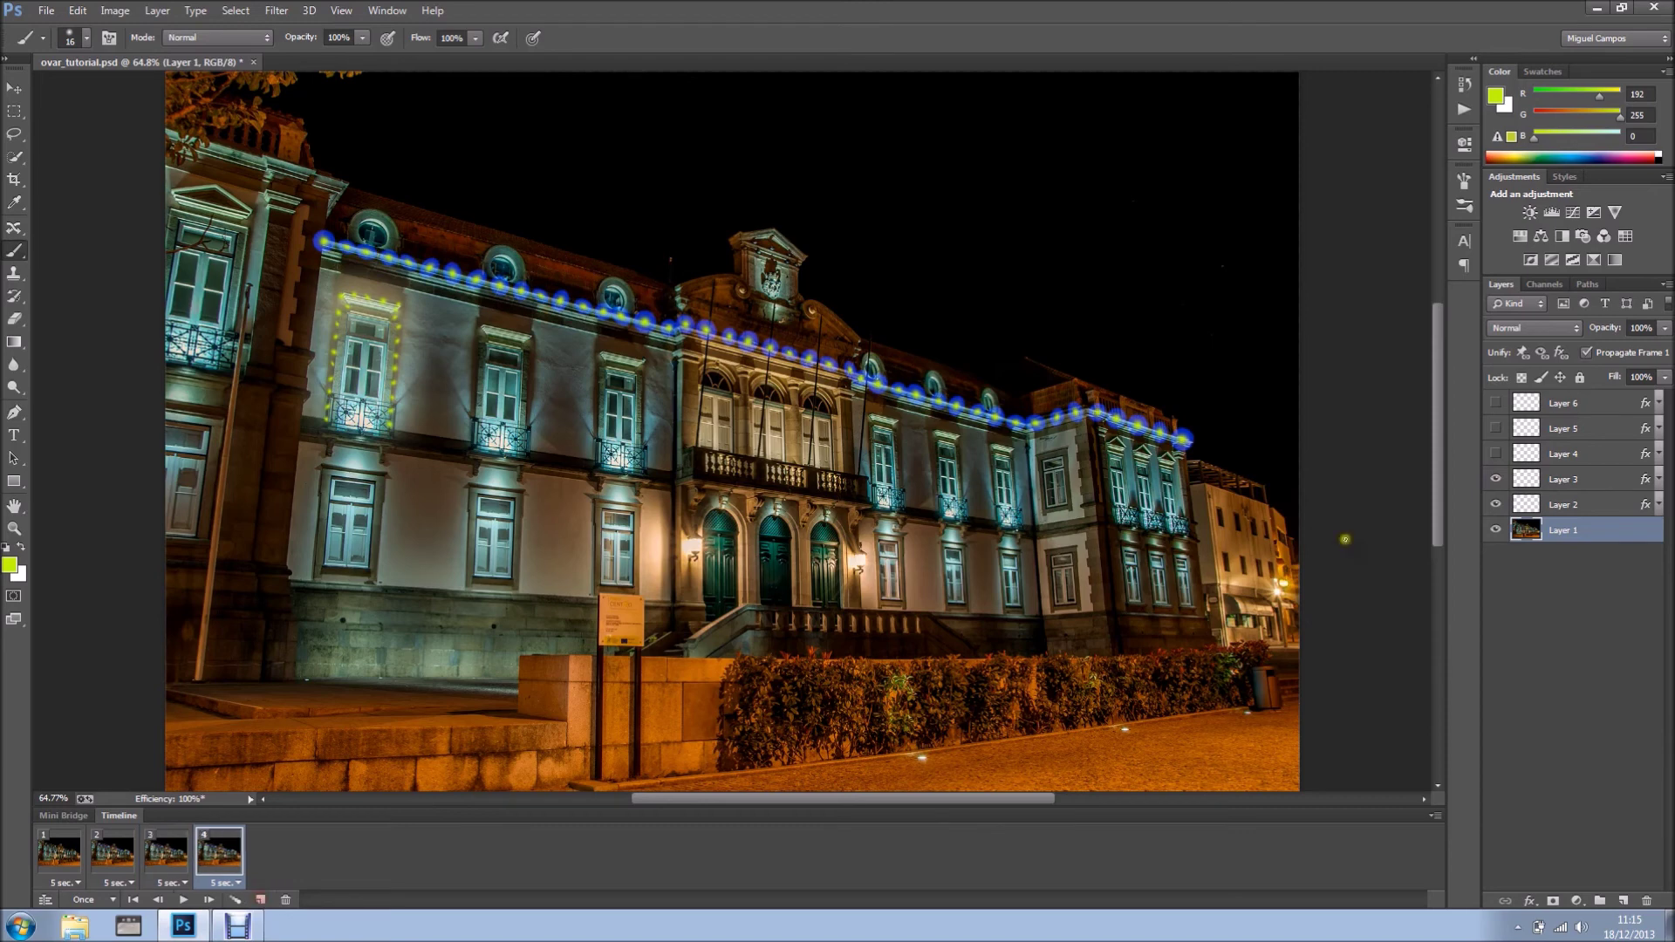
click(1495, 454)
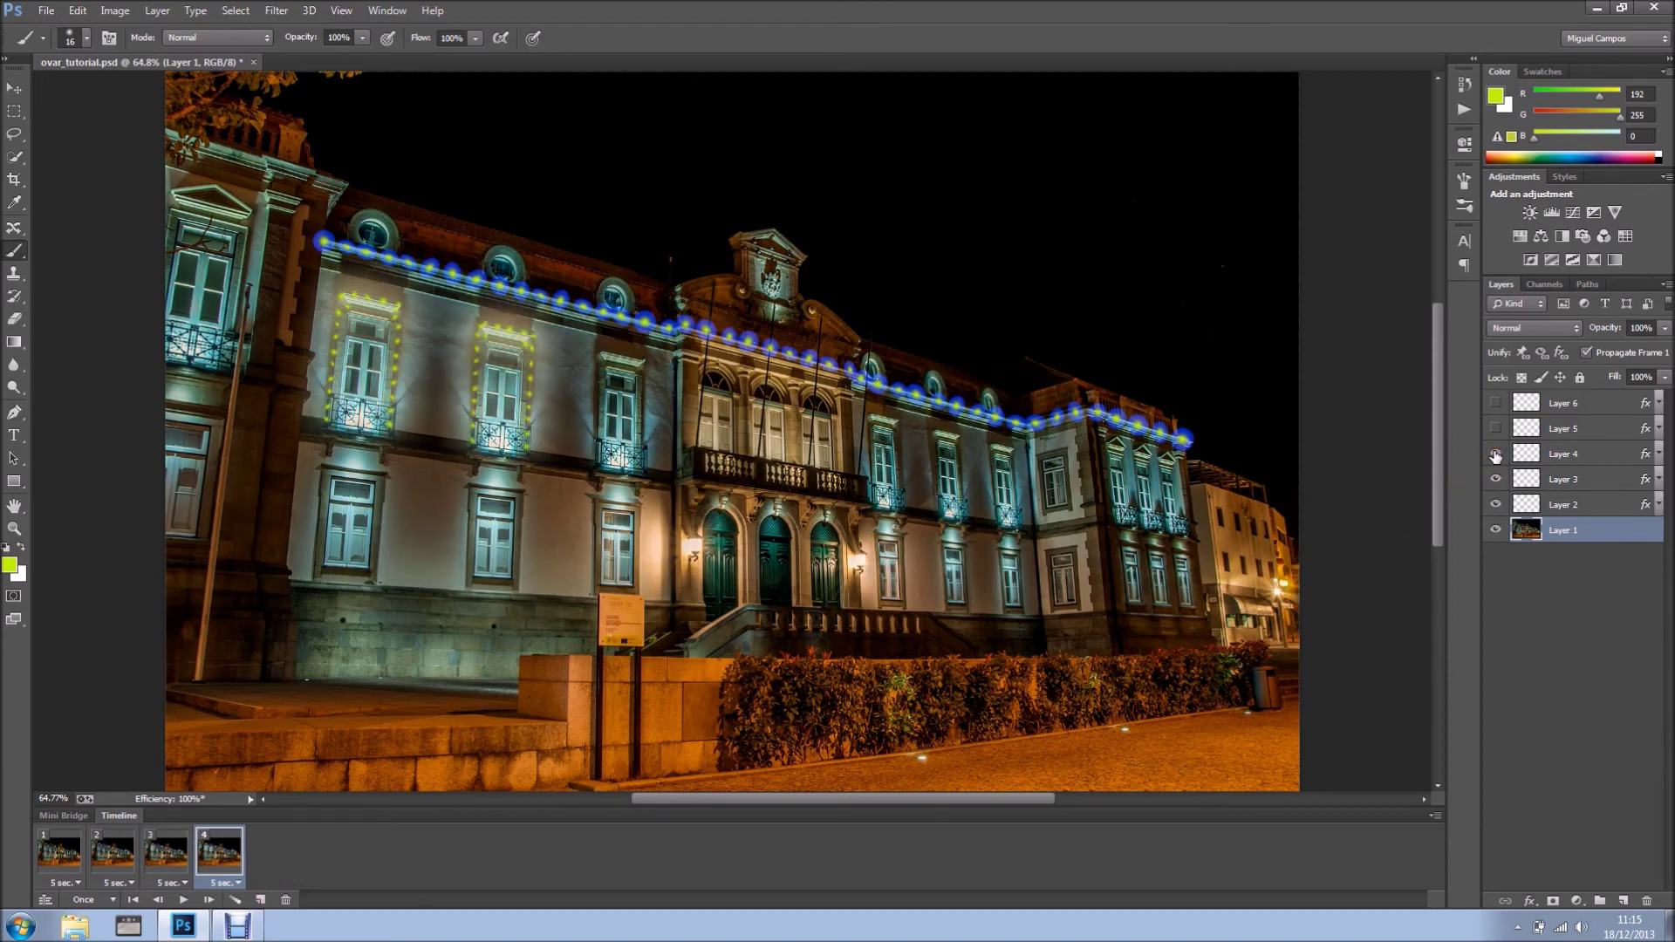
click(261, 901)
click(1498, 429)
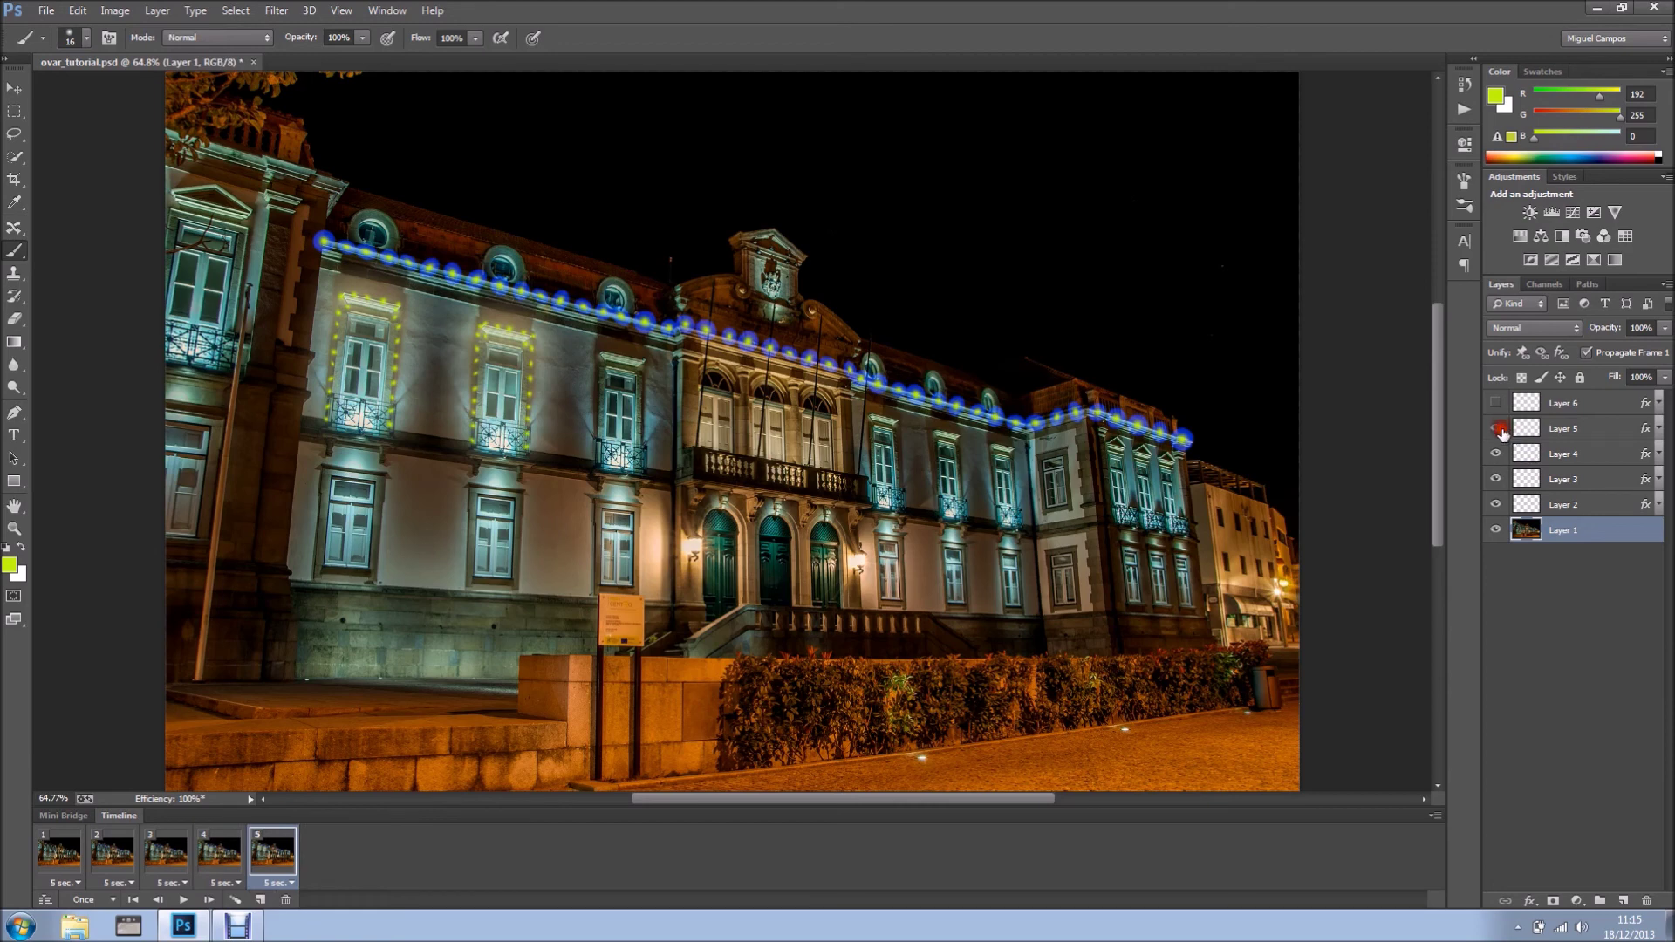
click(259, 901)
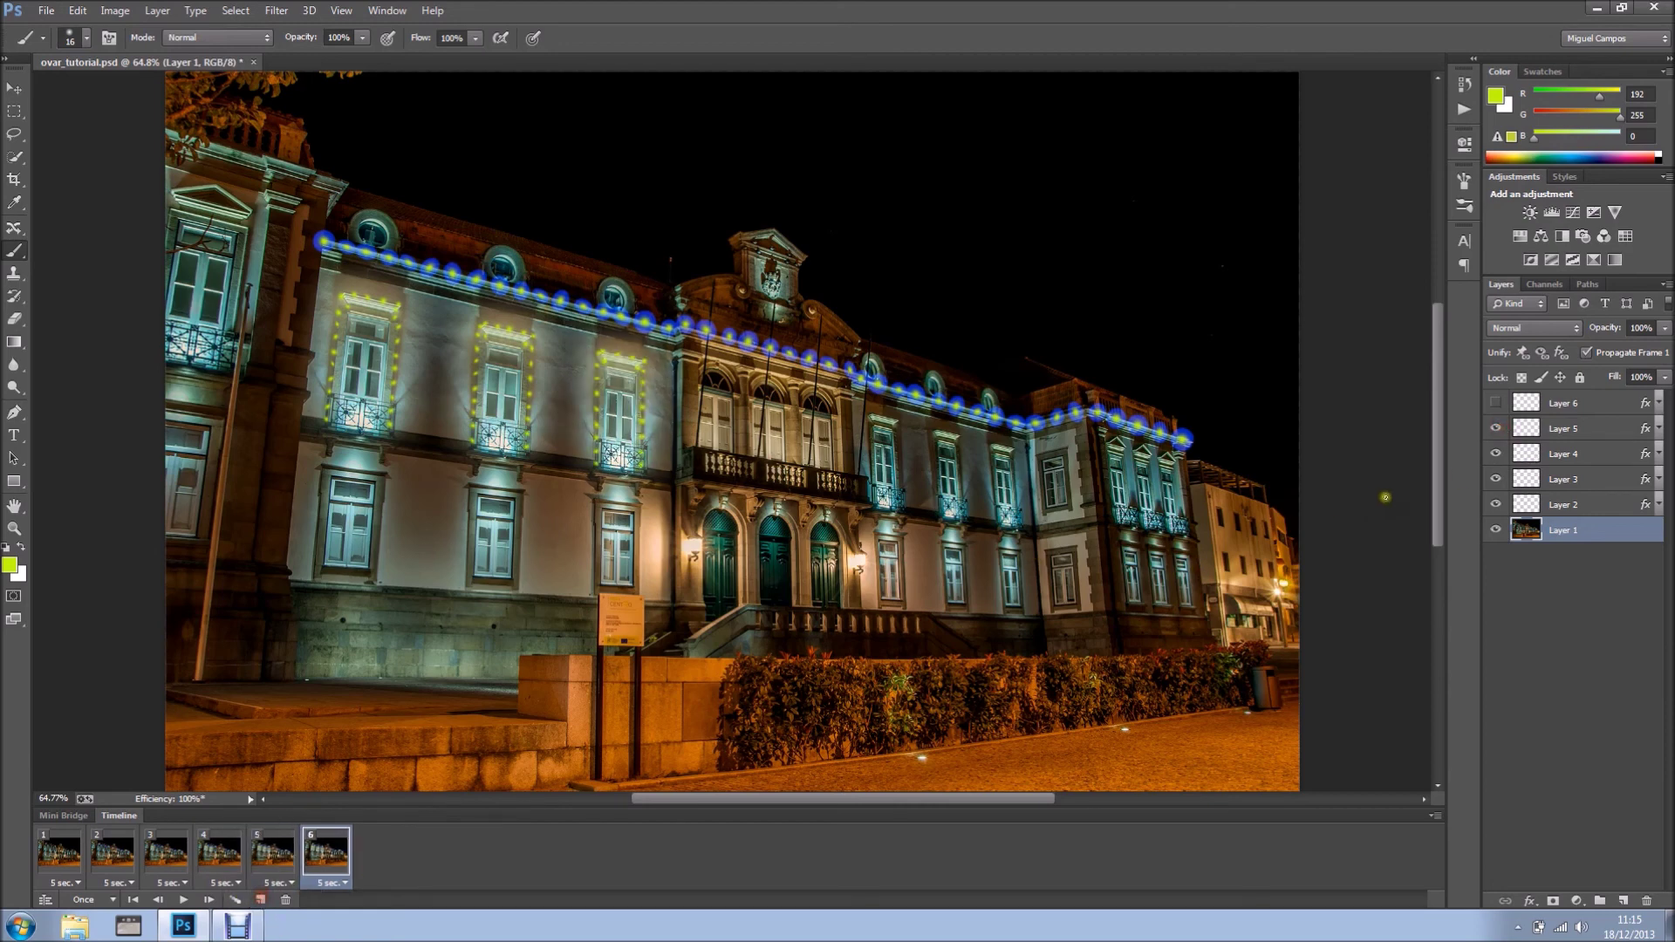
click(1496, 404)
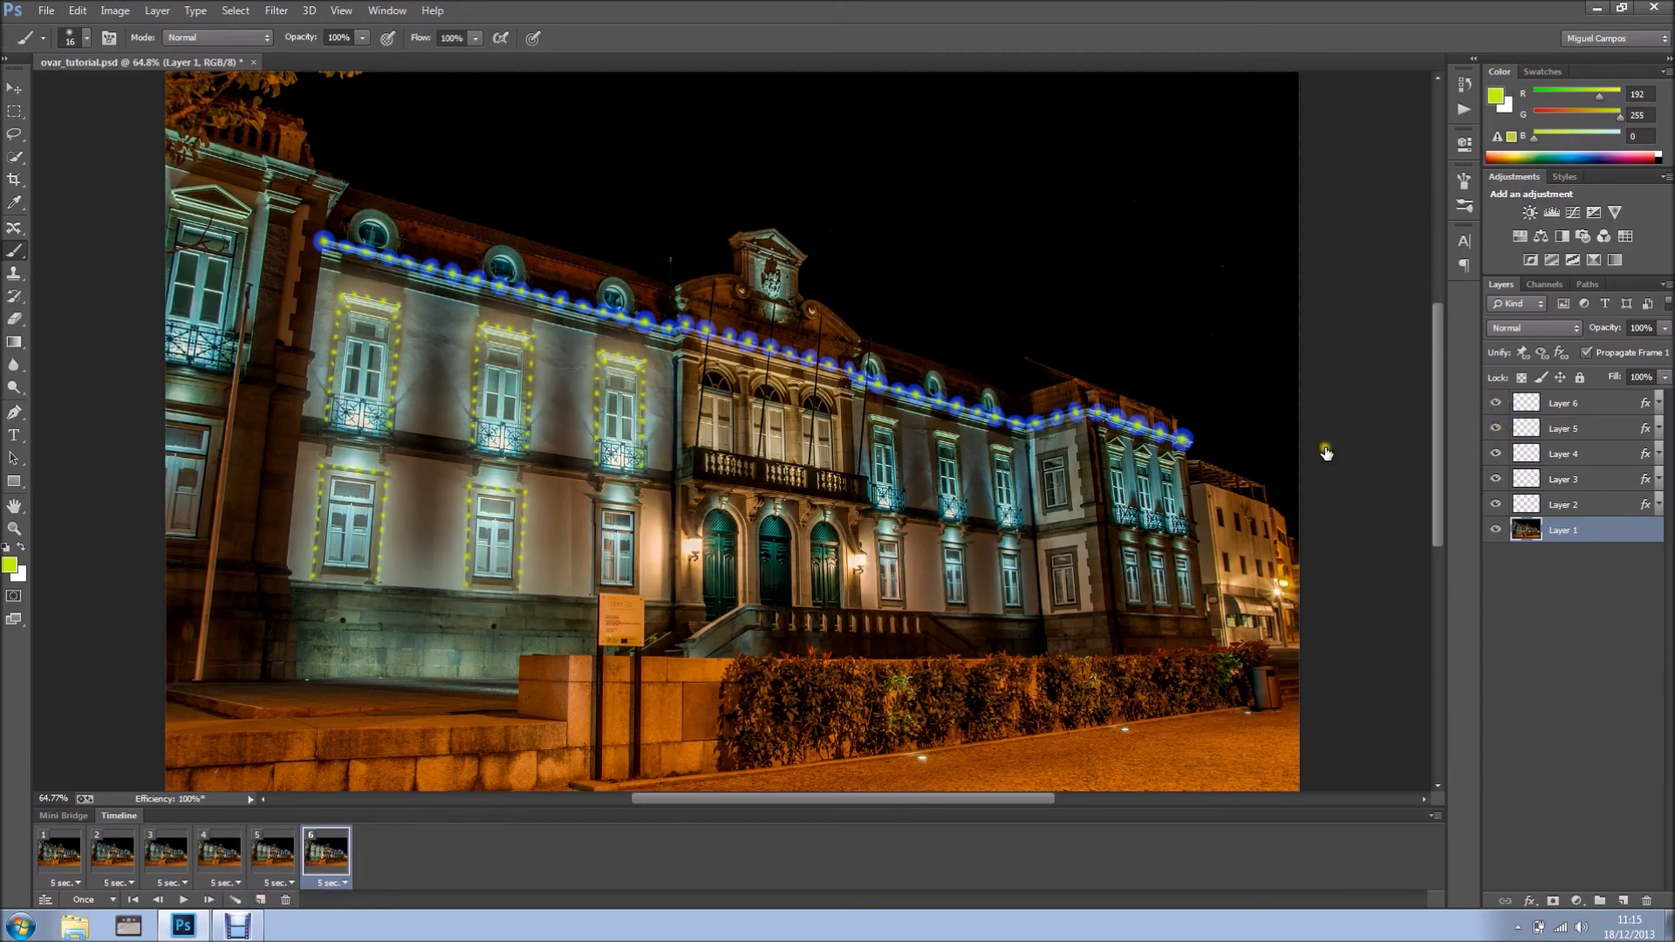
Step: Set all six frames to a 0.2-second delay and preview the playback
shift+click(73, 868)
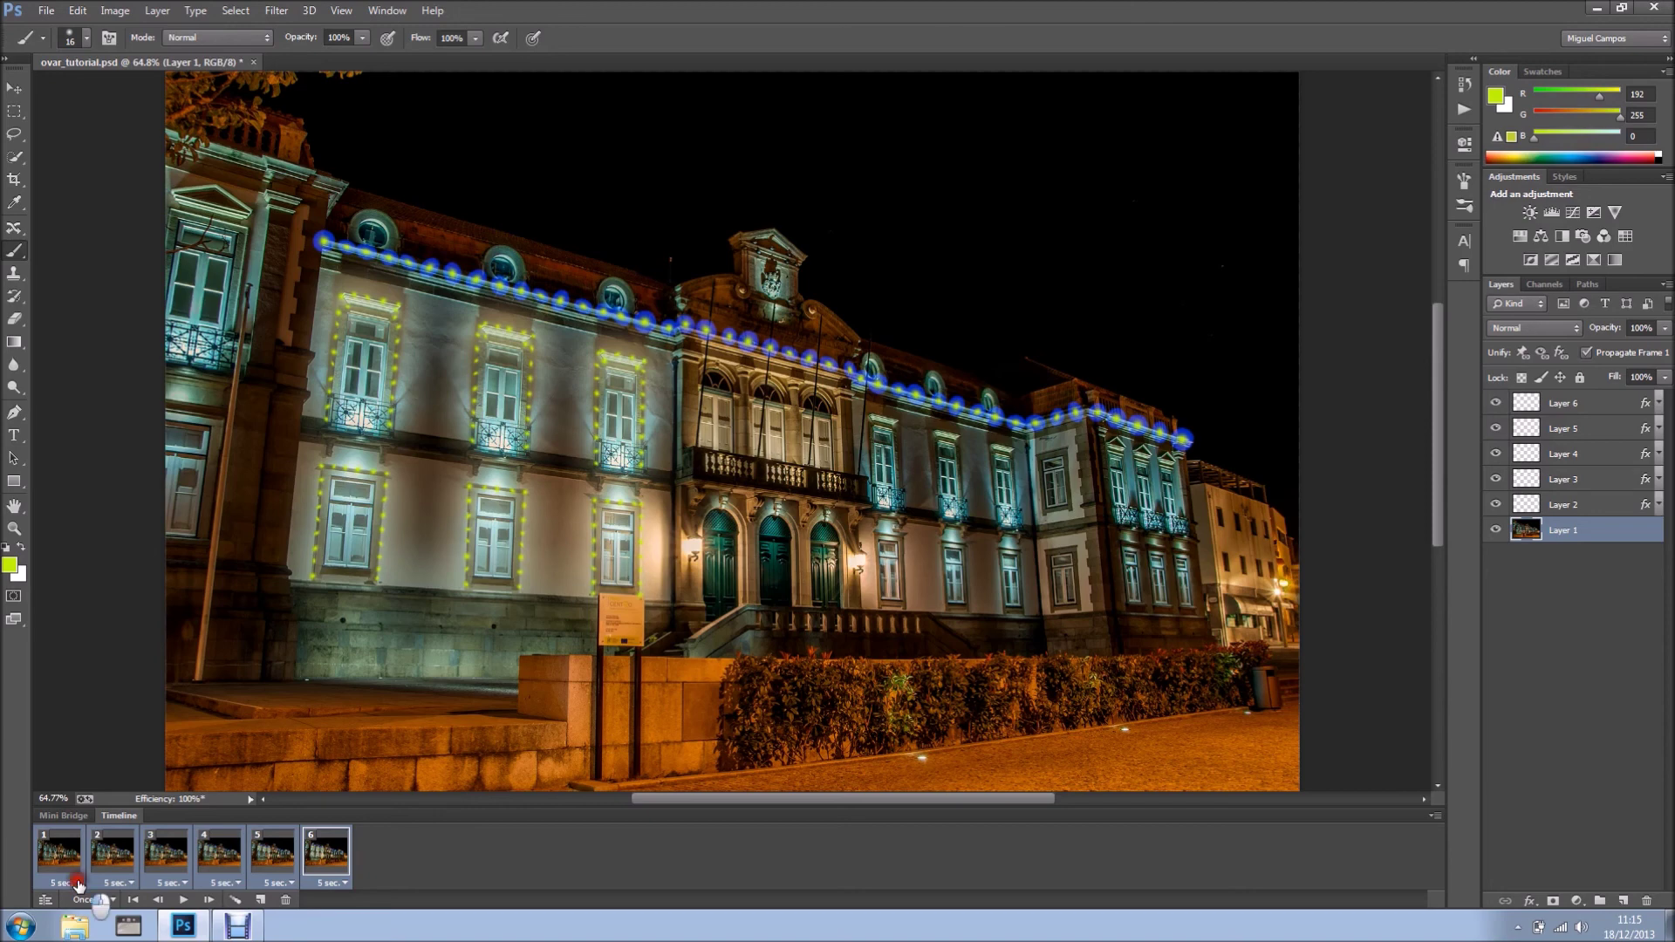
click(77, 883)
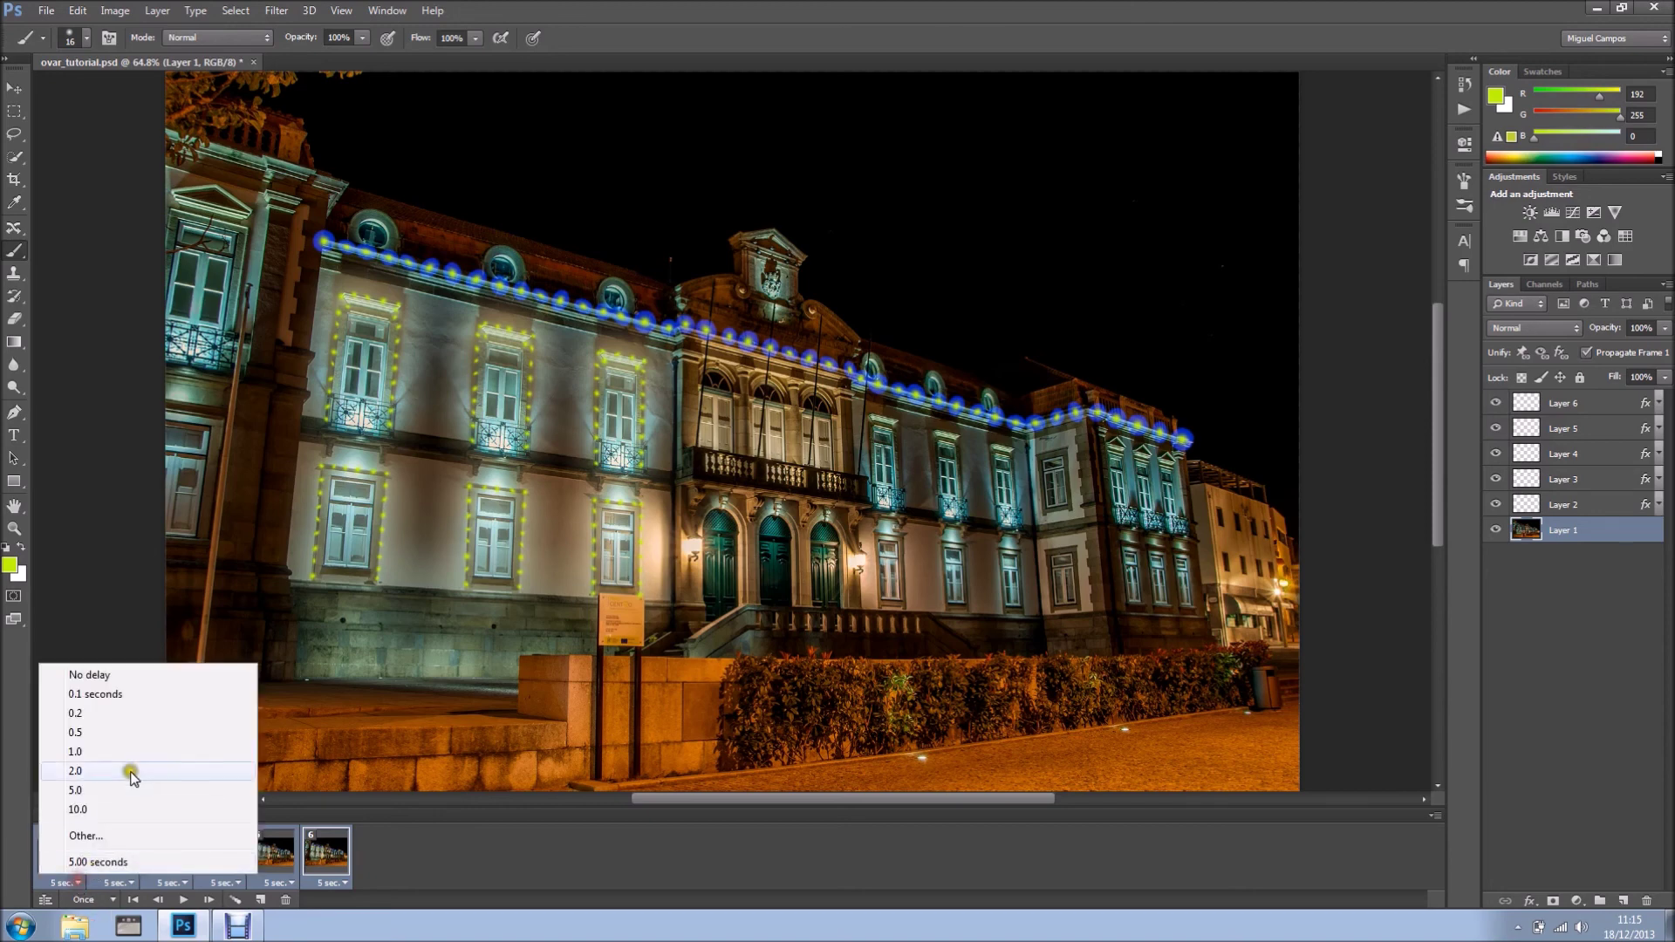
click(102, 714)
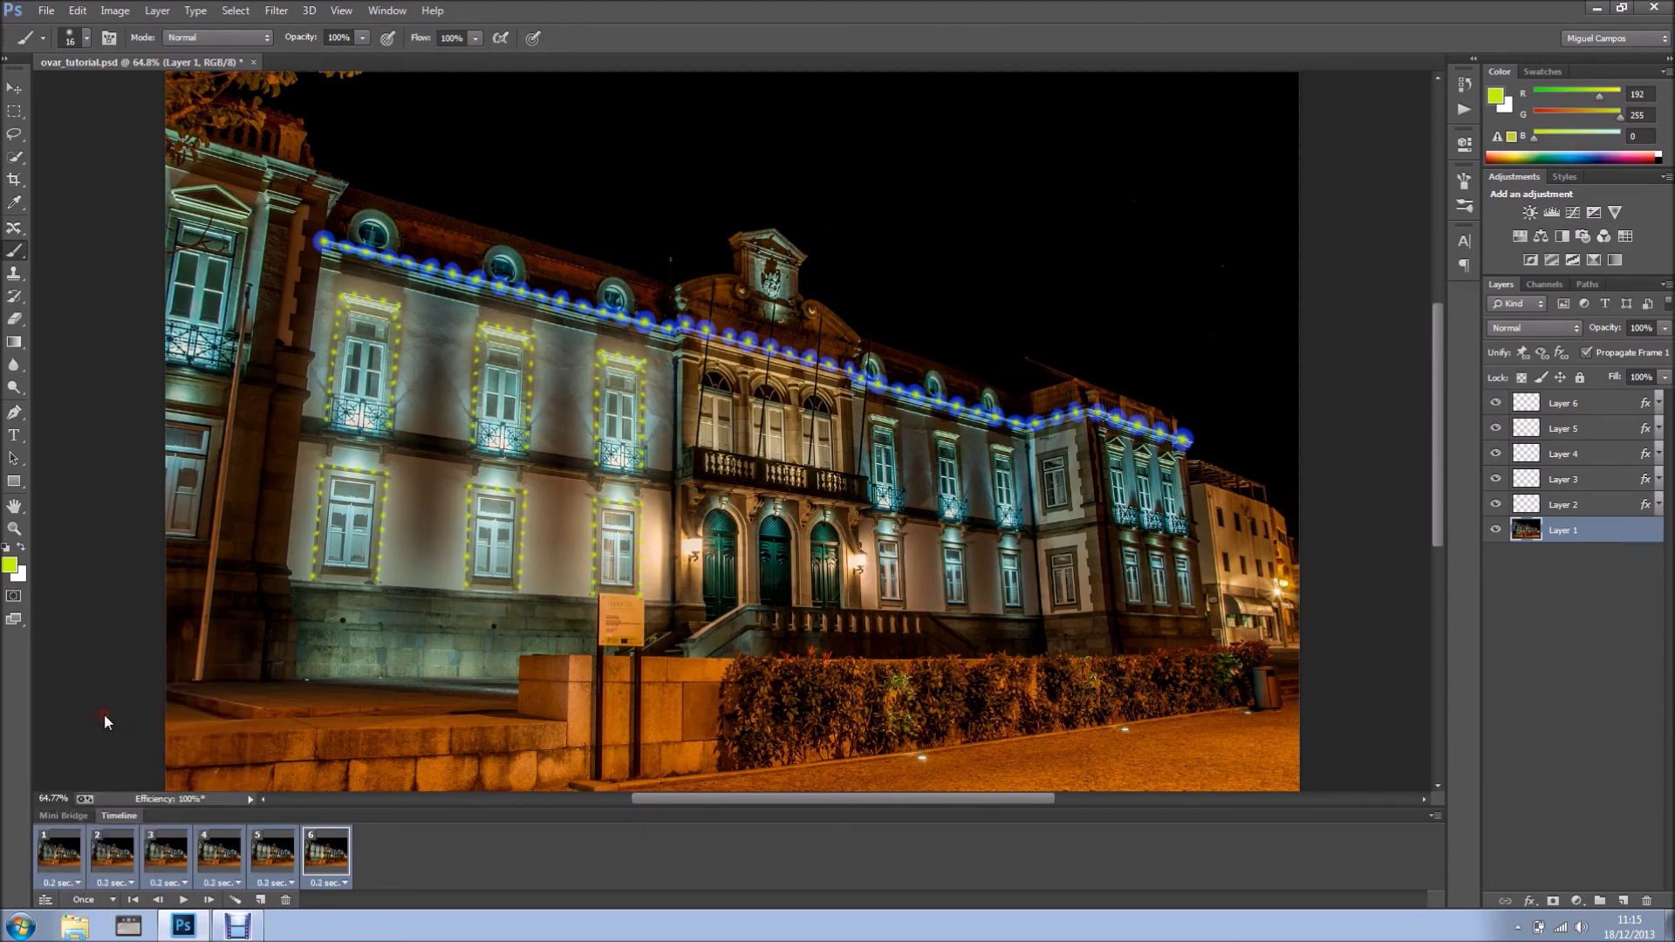
click(183, 899)
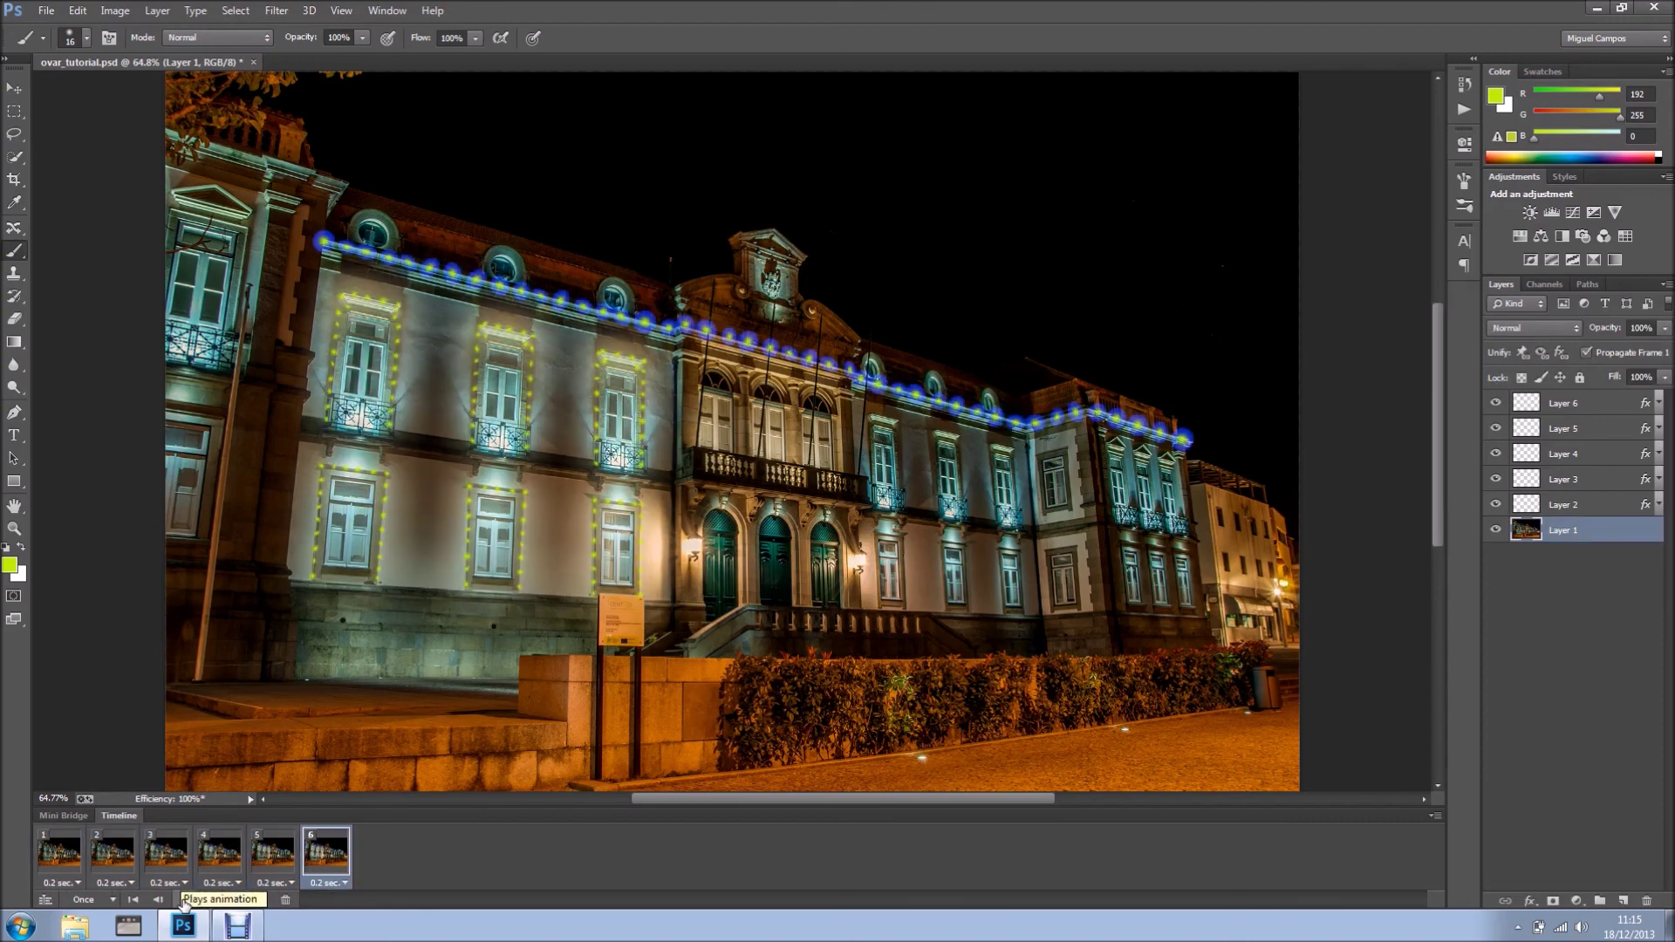
Step: Set the animation to loop Forever and play it
click(108, 900)
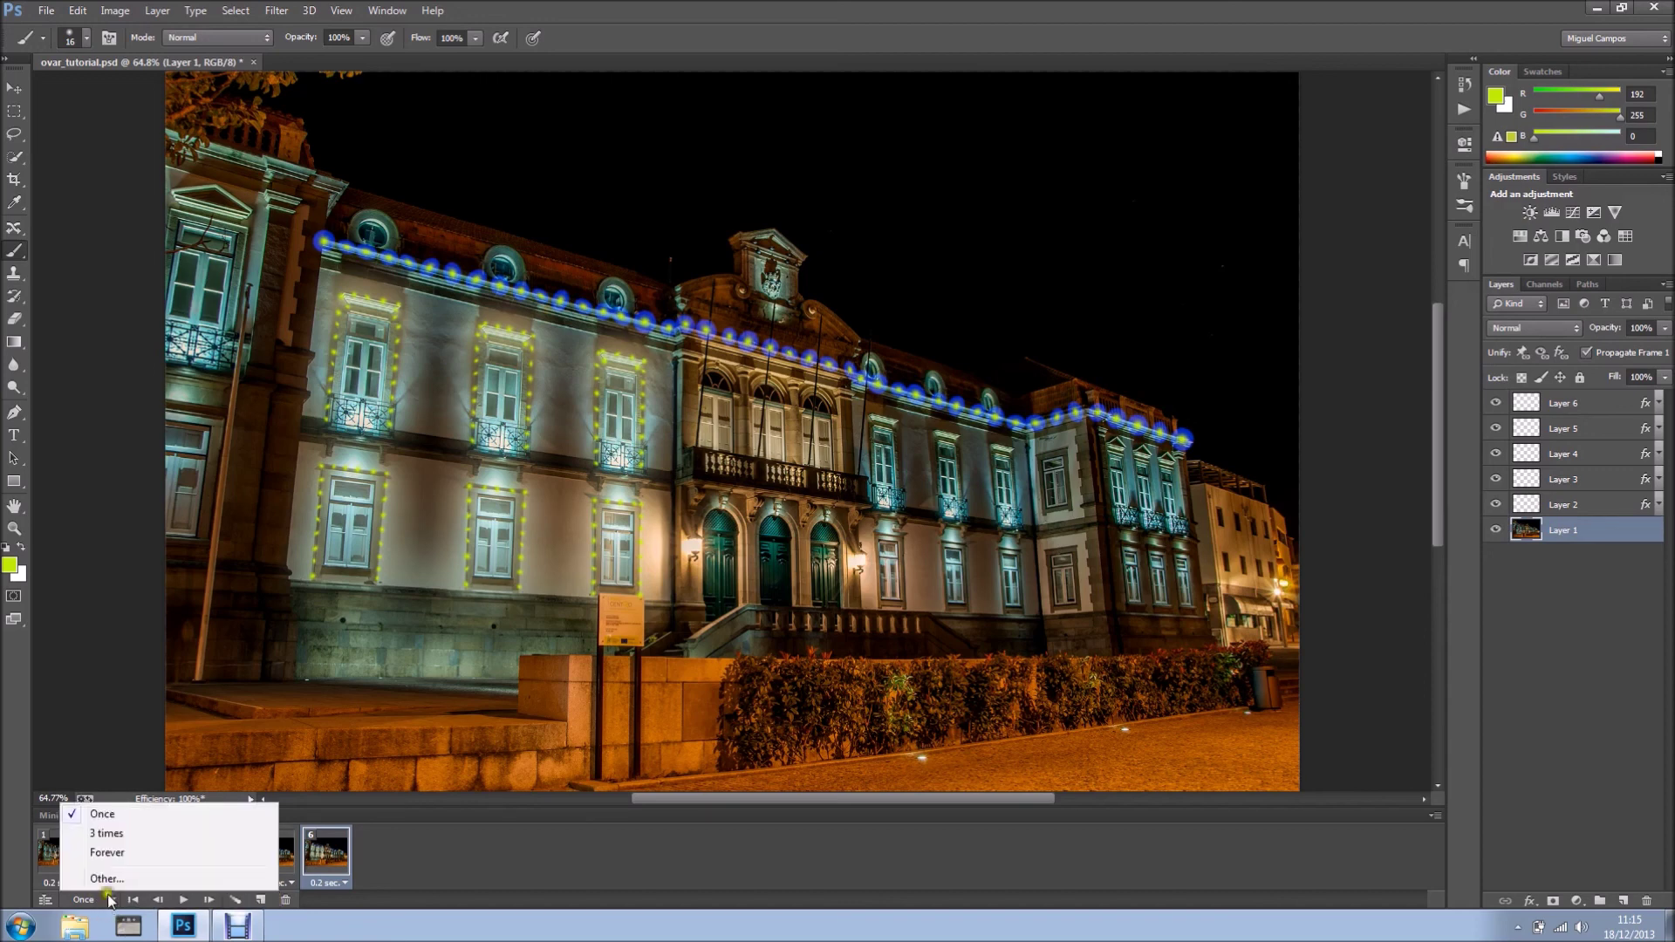
click(106, 852)
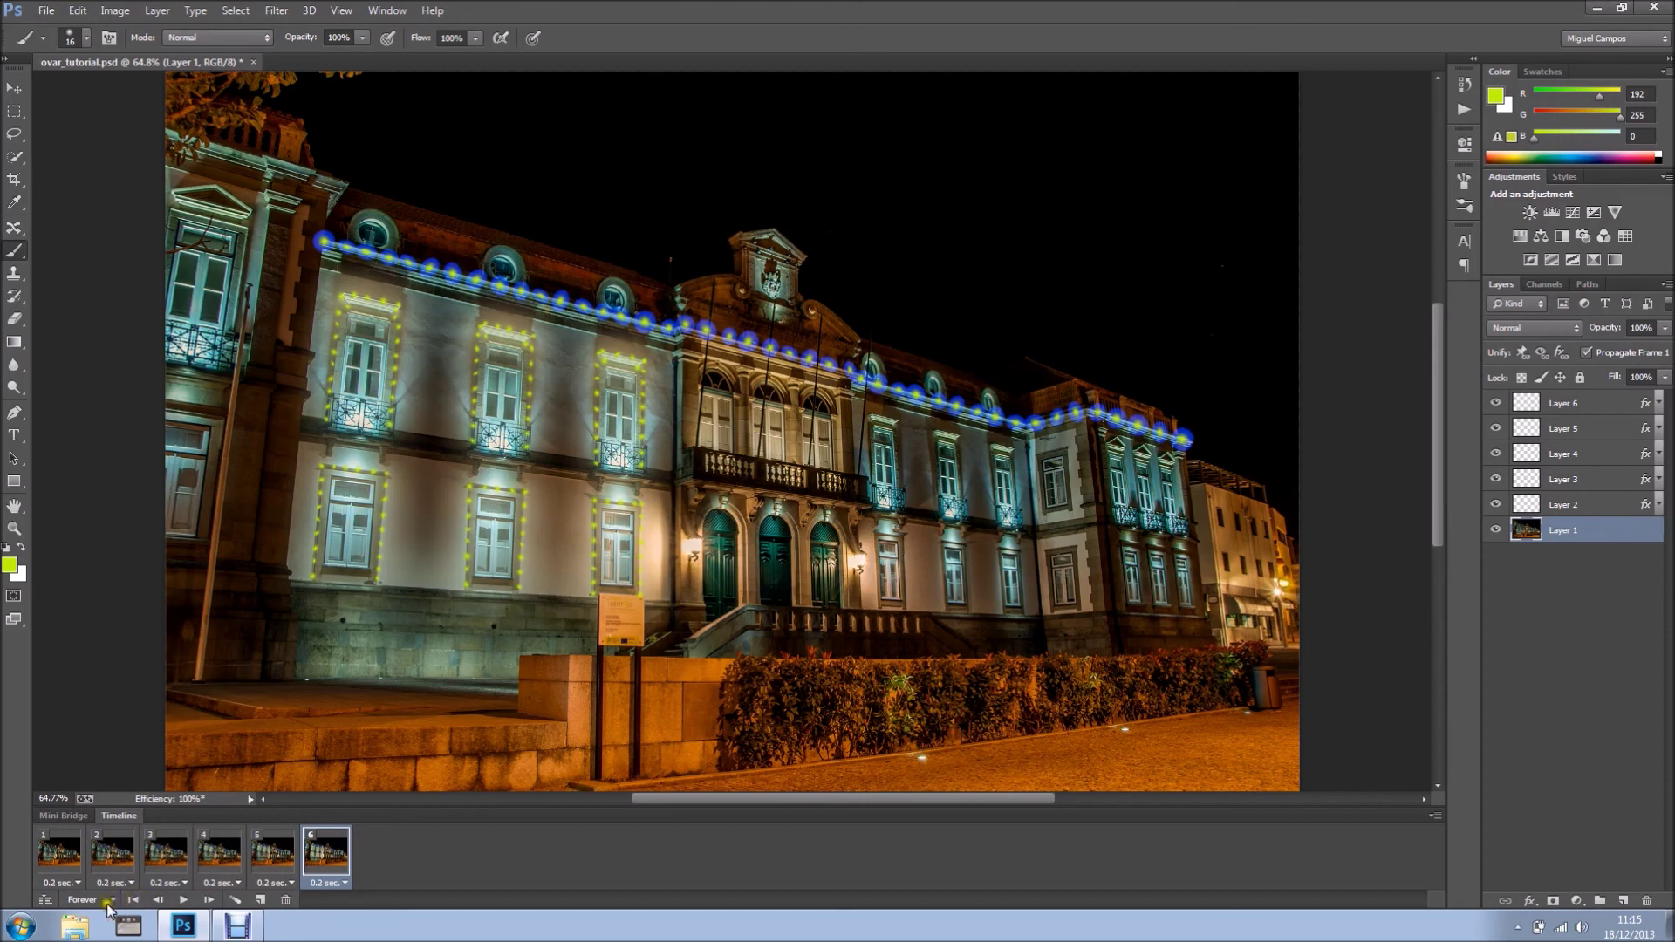
click(183, 899)
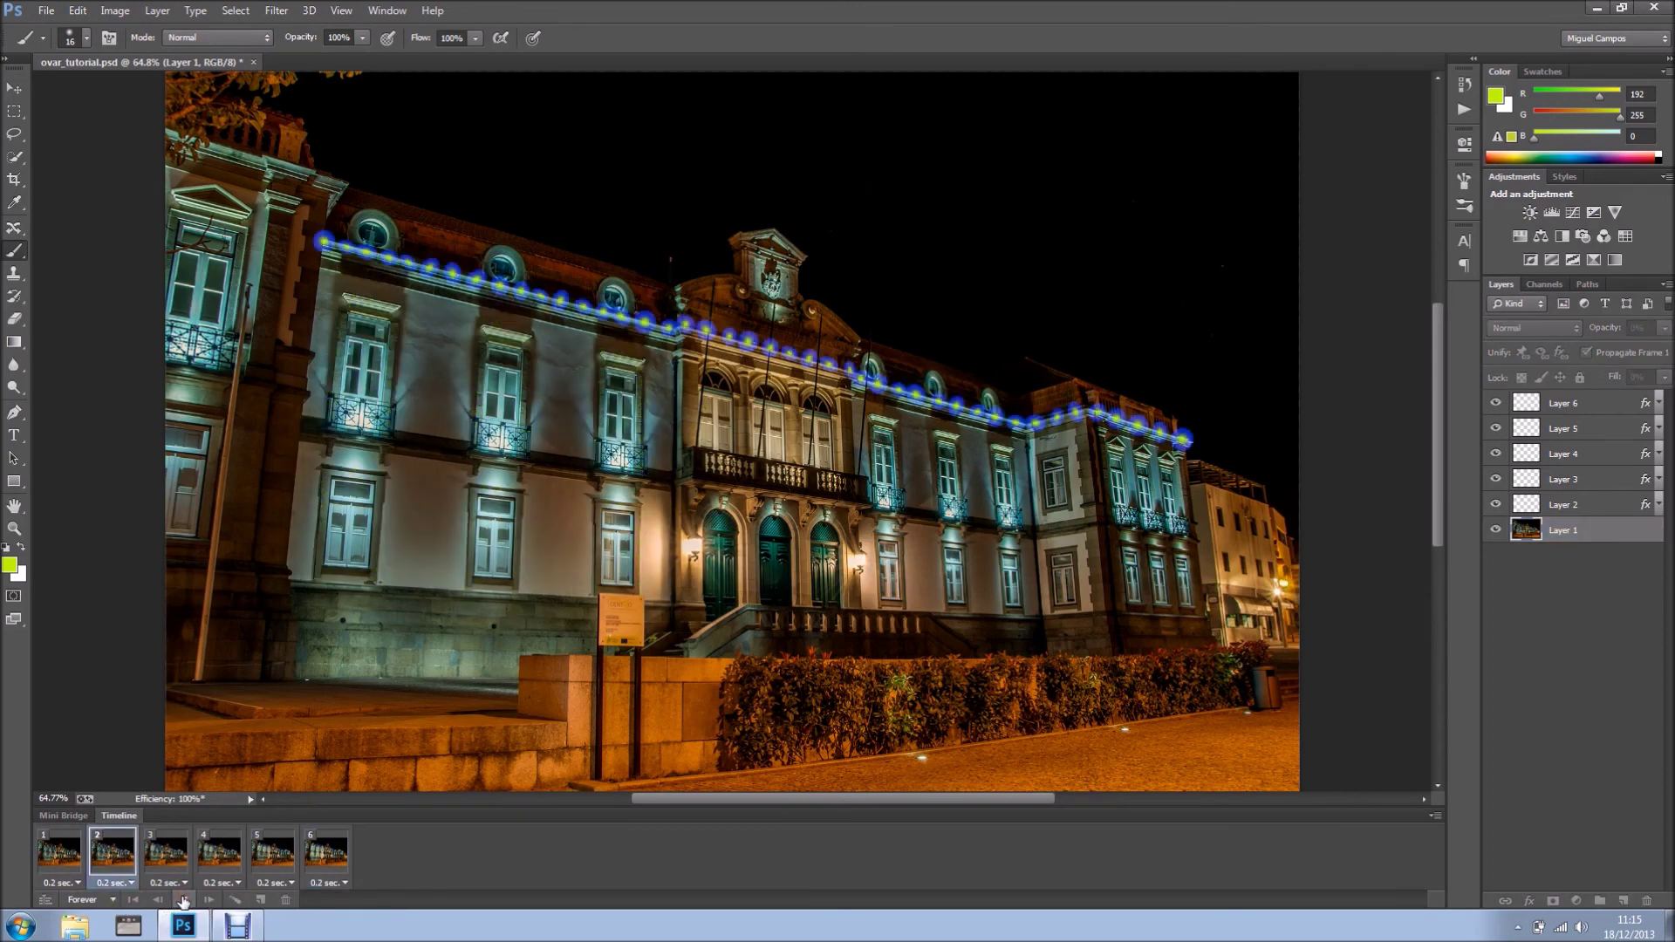